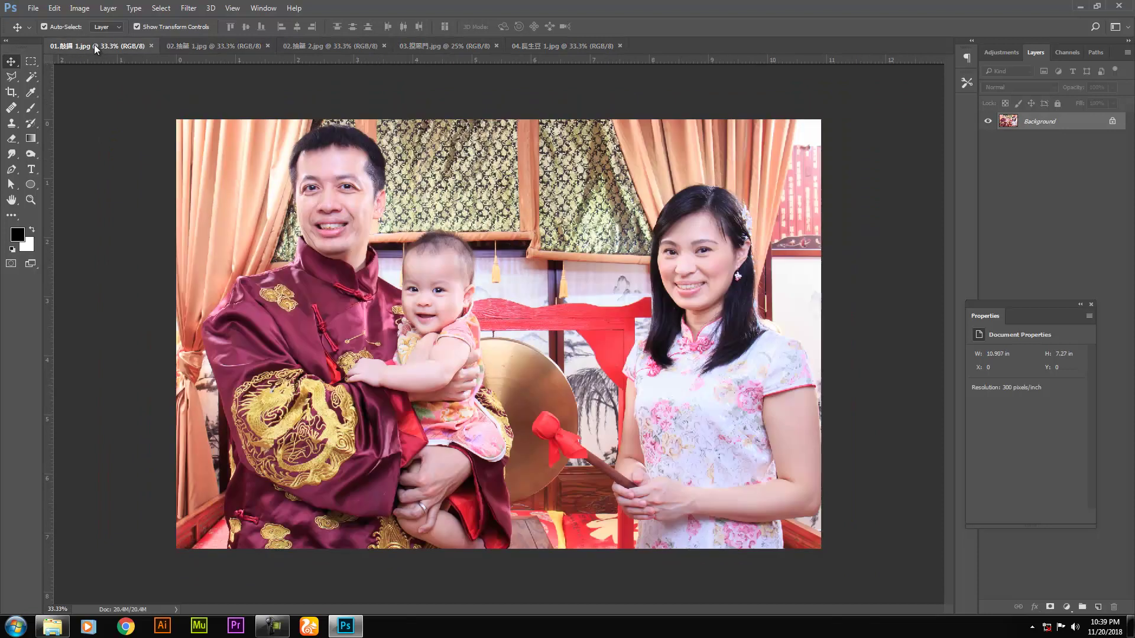
- Duplicate the background layer of 04.長生豆 1.jpg, and open a rectangular selection around the woman's torso and arm in Liquify
click(579, 46)
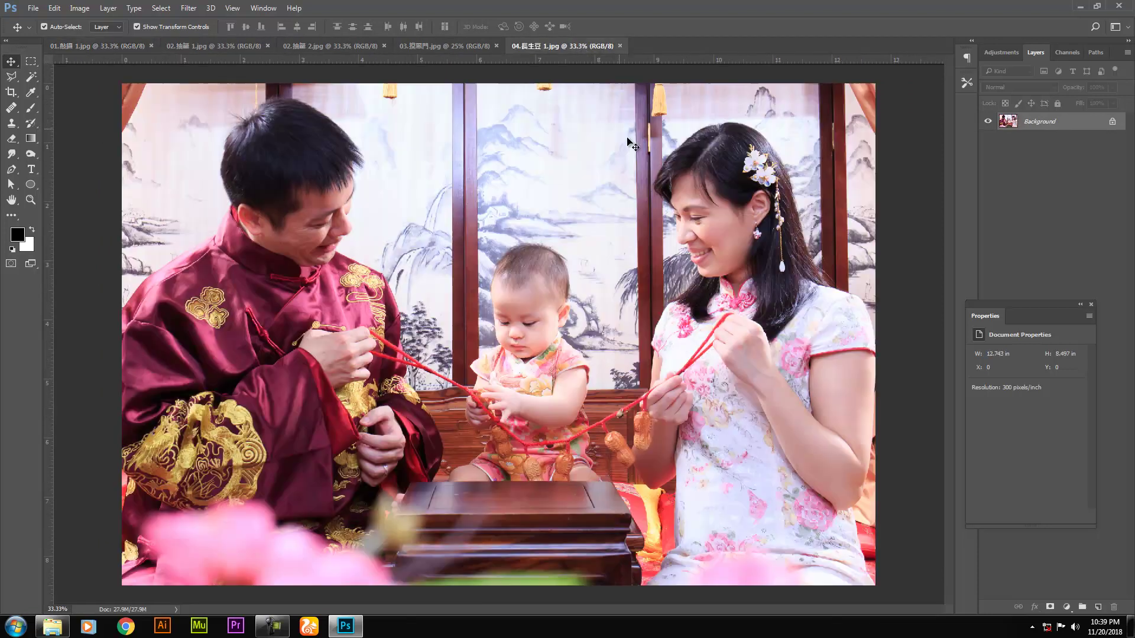
key(ctrl+j)
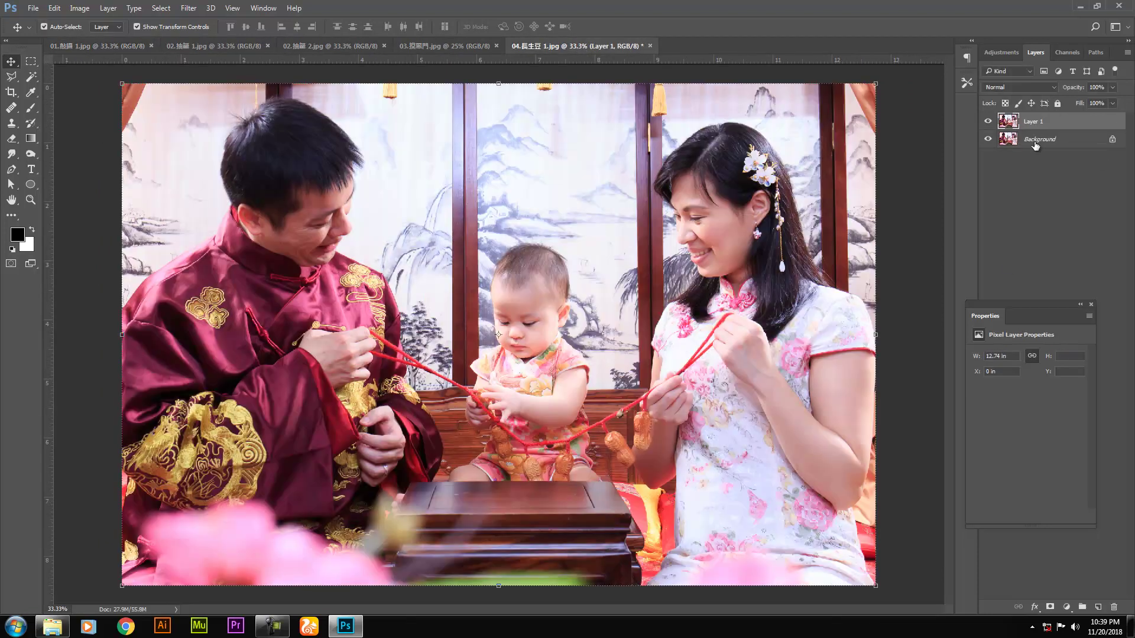
key(m)
mouse_move(682, 220)
mouse_down()
mouse_move(952, 495)
mouse_move(976, 585)
mouse_up()
key(ctrl+shift+x)
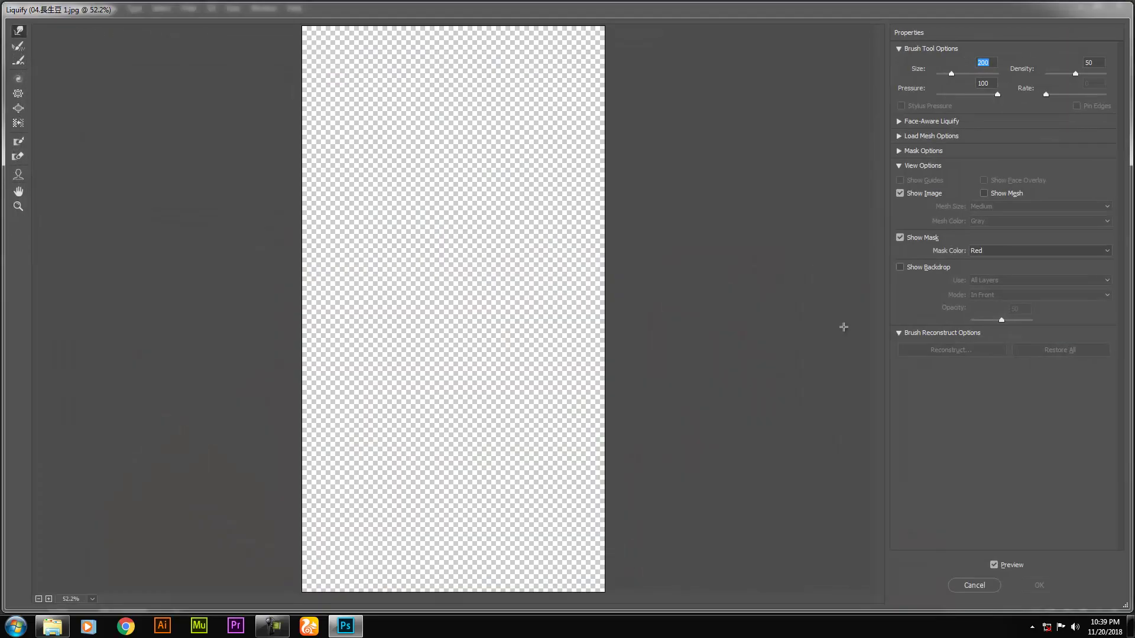
- Slim the woman's upper arm with the Forward Warp brush by pushing its inner edge outward between sleeve and elbow crease
key(bracketright)
key(bracketright)
key(bracketright)
key(bracketright)
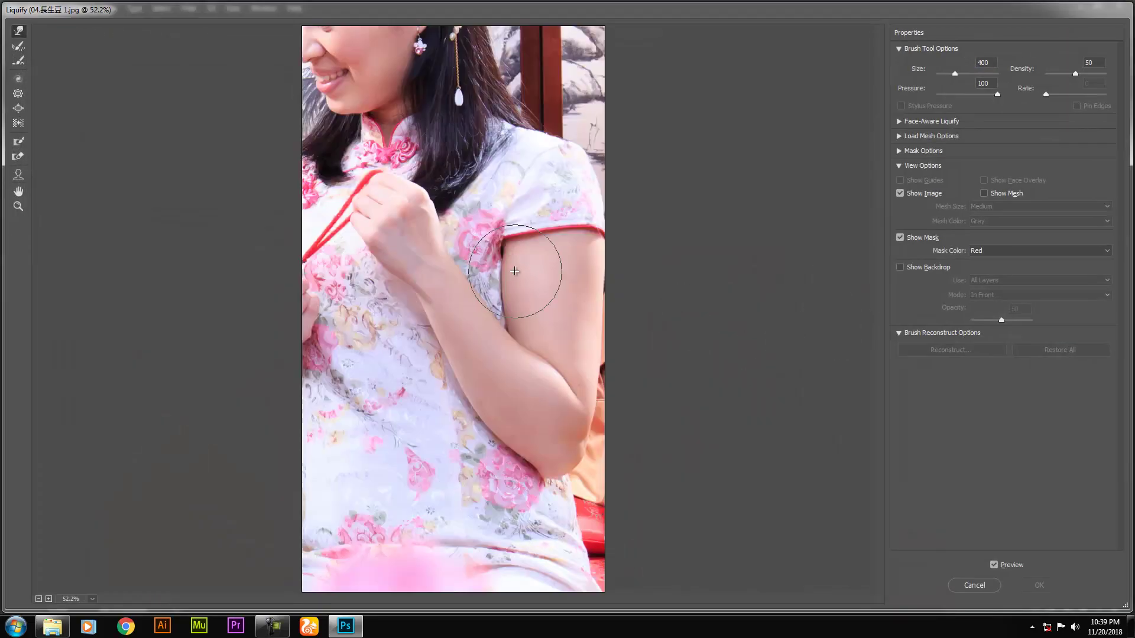
drag(514, 266, 514, 297)
key(bracketleft)
key(bracketleft)
key(bracketleft)
key(bracketleft)
key(bracketright)
key(bracketright)
key(bracketright)
key(bracketright)
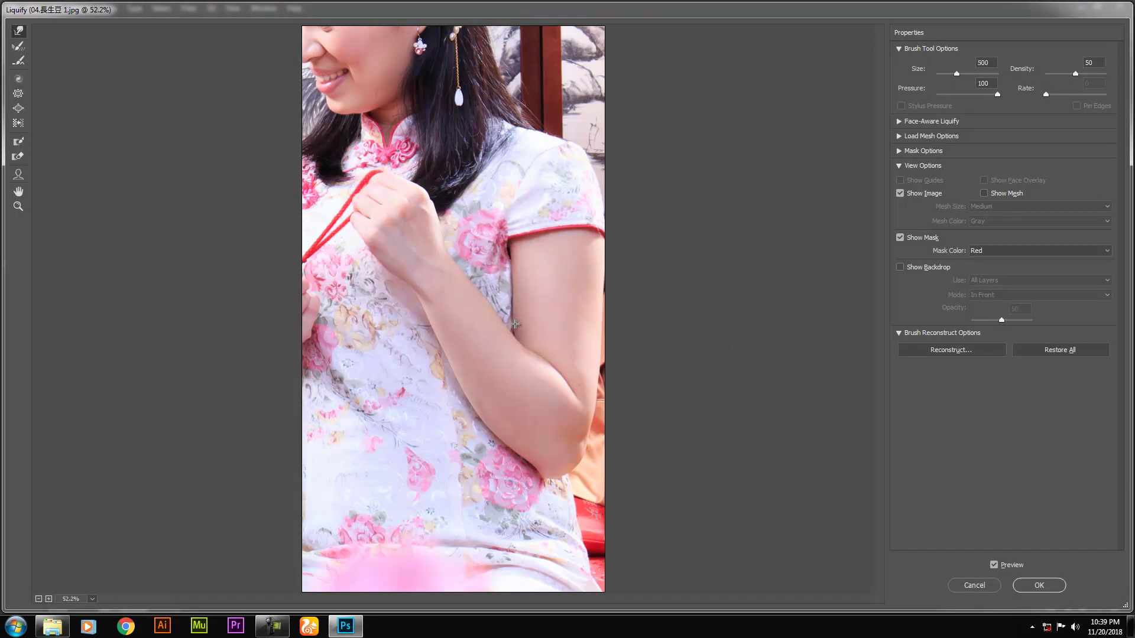
key(bracketleft)
key(bracketleft)
key(bracketleft)
key(bracketleft)
key(bracketleft)
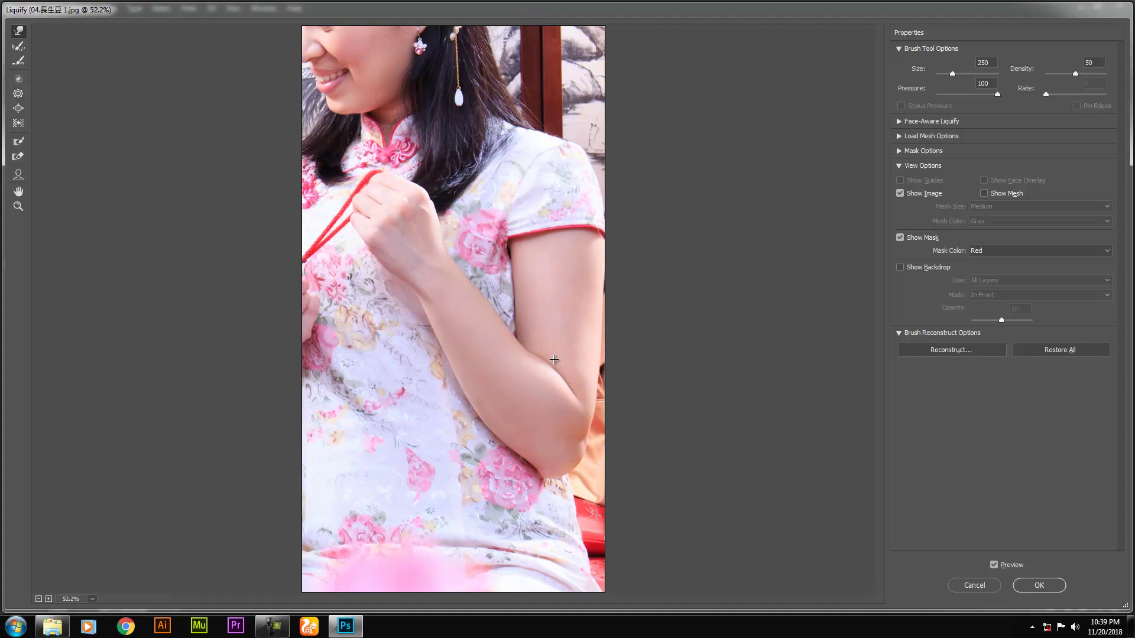
- Enlarge the warp brush to 500 and above, and push the dress against the underside of the woman's forearm to slim it
key(bracketright)
key(bracketright)
key(bracketright)
key(bracketright)
key(bracketright)
key(bracketright)
key(bracketright)
key(bracketright)
key(bracketright)
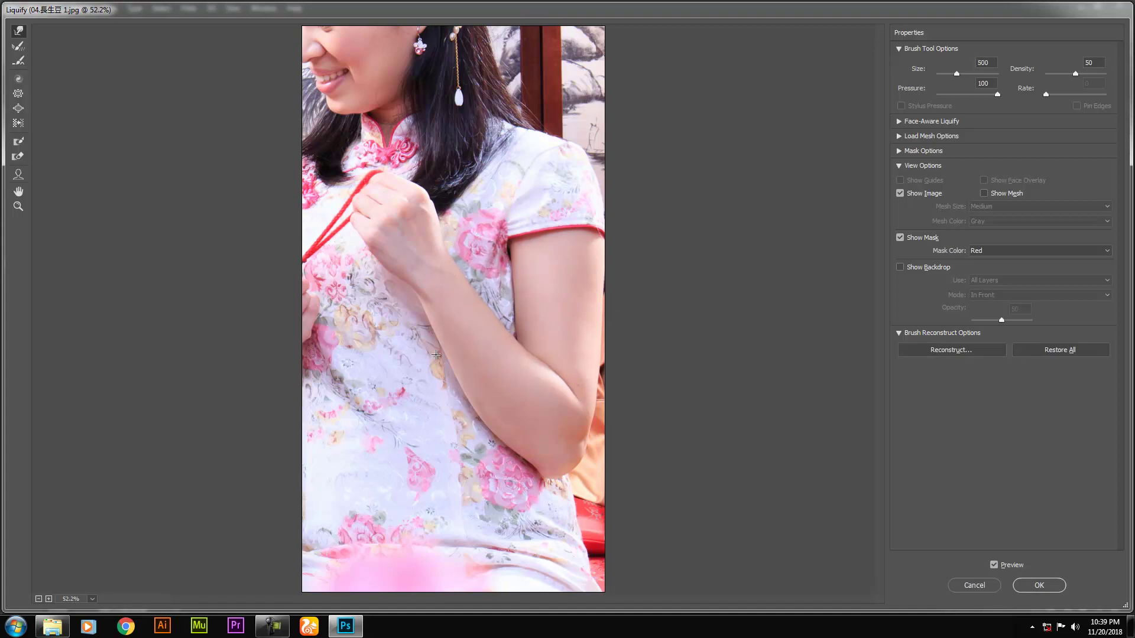
drag(420, 357, 435, 362)
key(bracketright)
drag(458, 436, 468, 437)
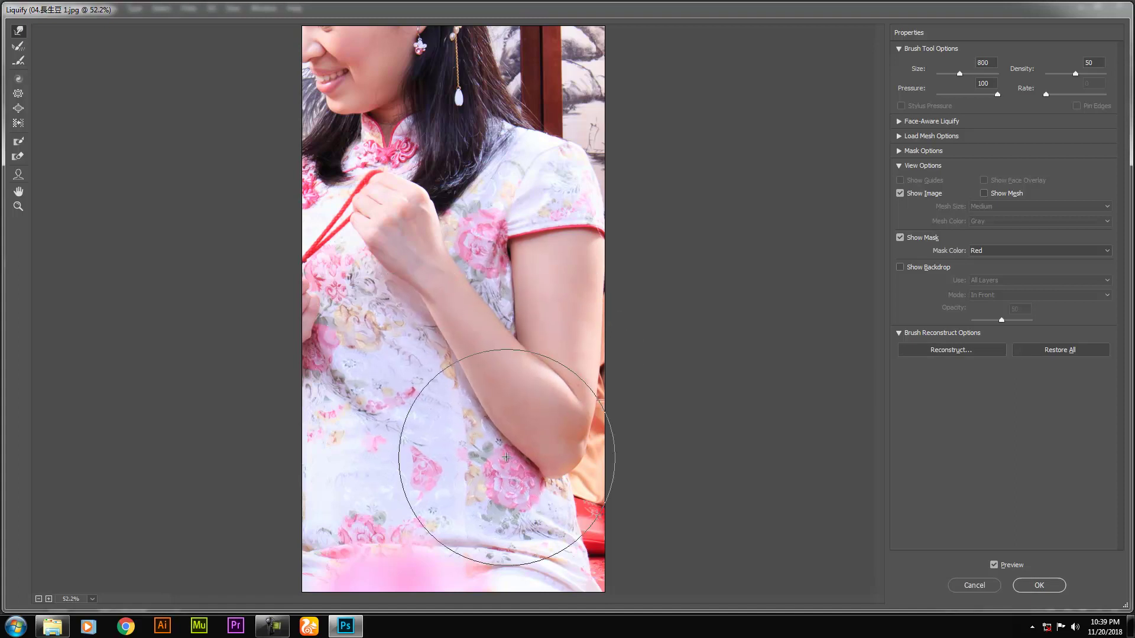
- Refine the inner edge of the woman's upper arm below the sleeve with the warp brush and apply the Liquify changes
drag(501, 243, 507, 303)
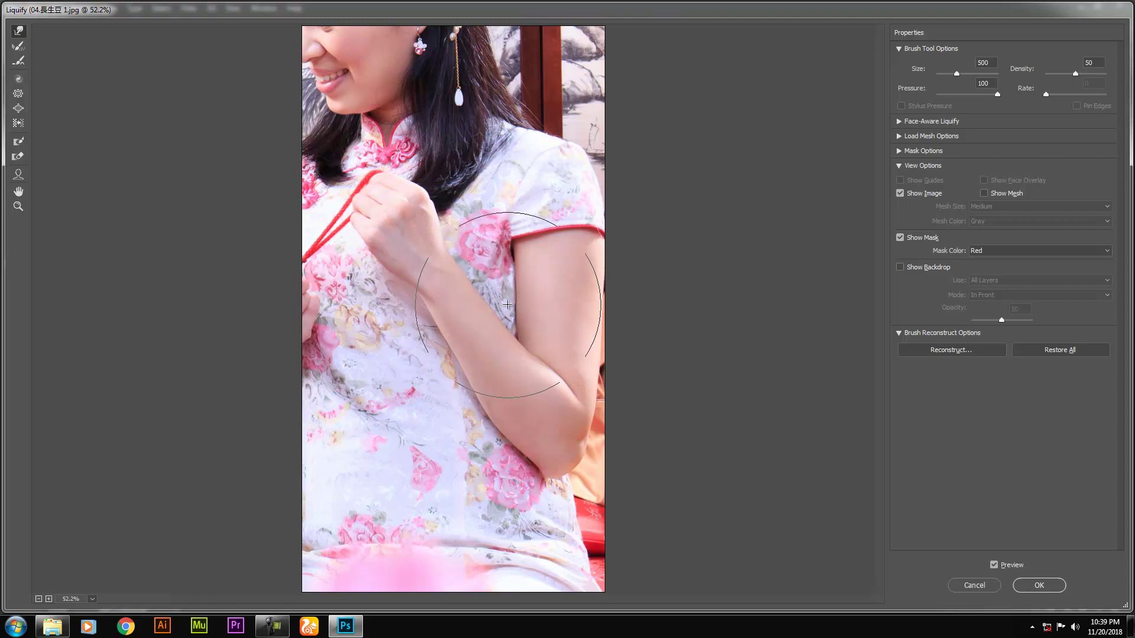
drag(502, 237, 505, 286)
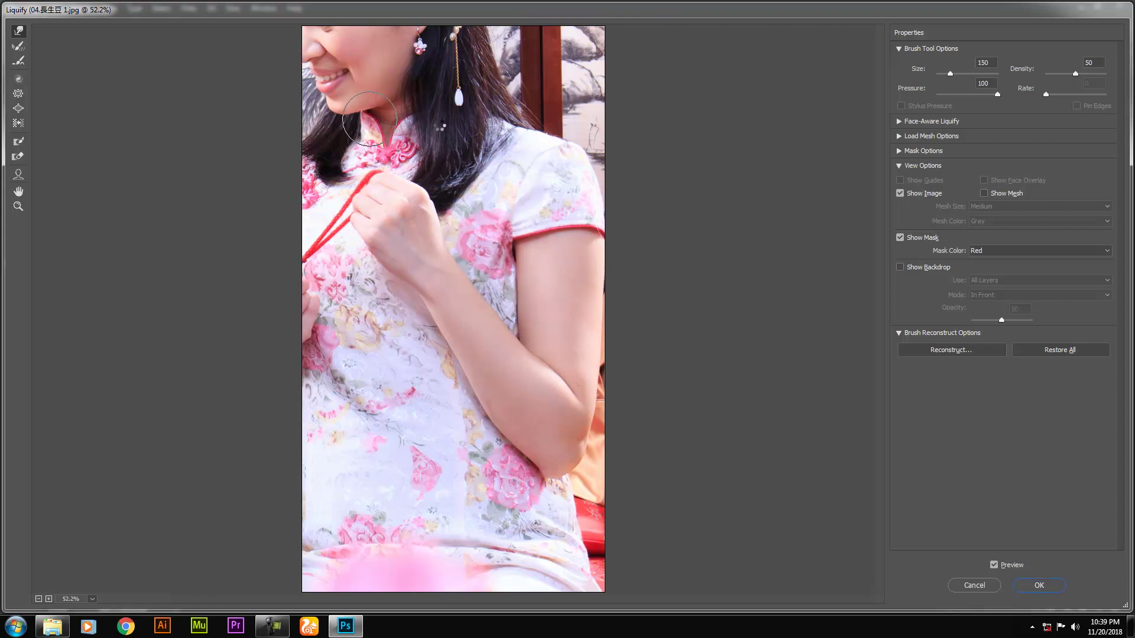
click(1038, 585)
- Select the area around the man with a rectangular marquee and open it in Liquify
key(m)
scroll(308, 210, down, 2)
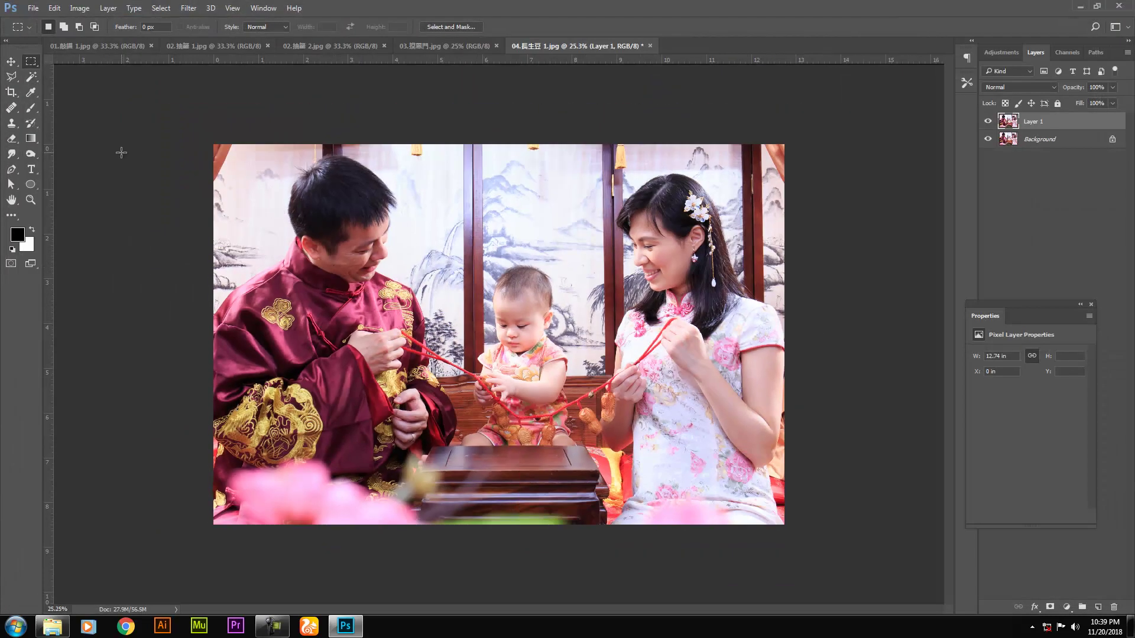
key(ctrl+shift+x)
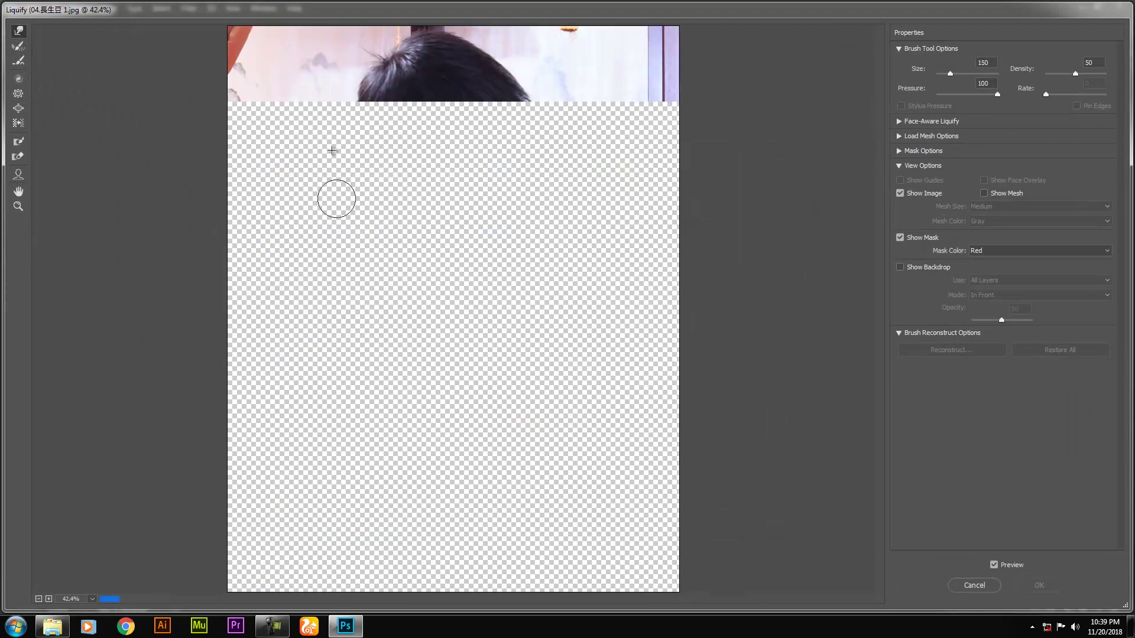
- Slim the man's shoulder outline by warping it inward with a brush of about 300, and apply Liquify
key(])
key(])
drag(319, 199, 284, 230)
key(bracketleft)
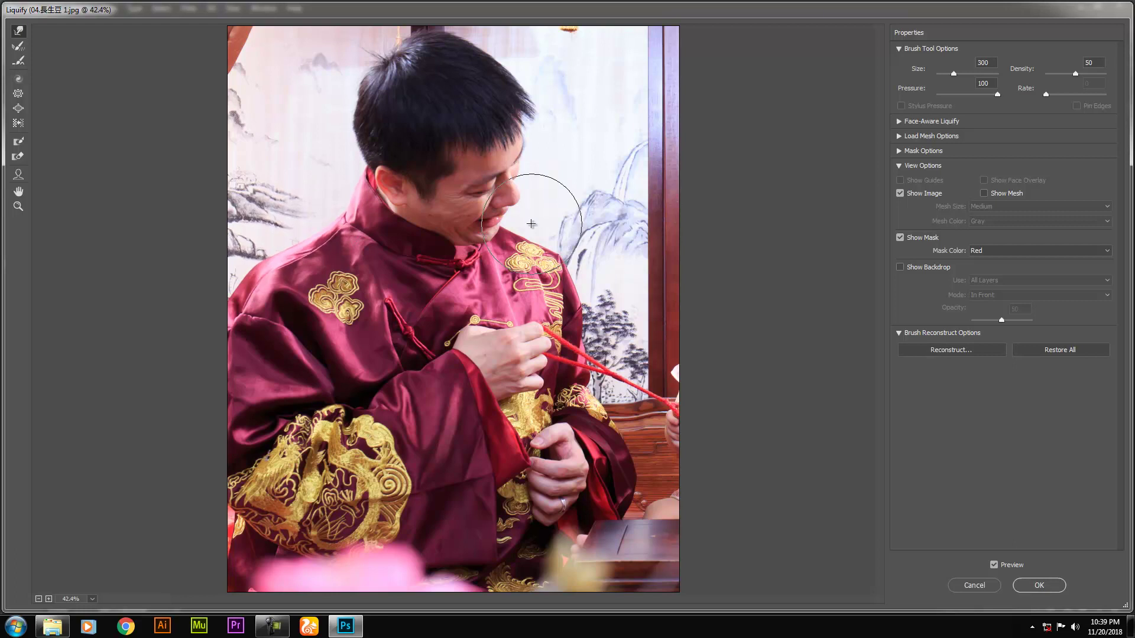
key(bracketleft)
key(bracketleft)
key(bracketleft)
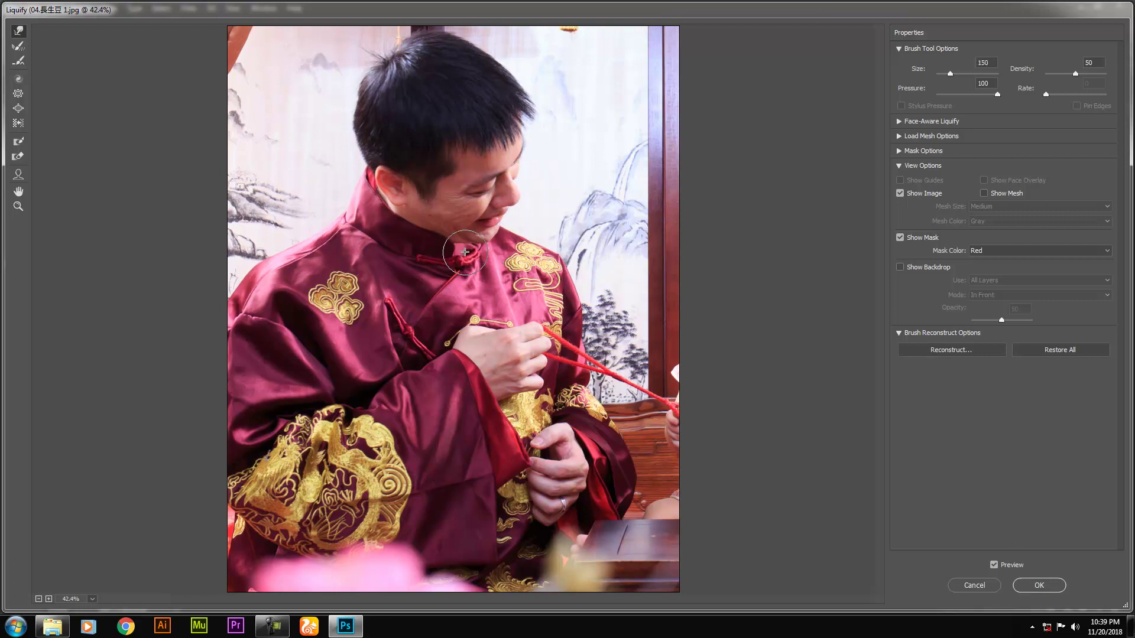
key(Return)
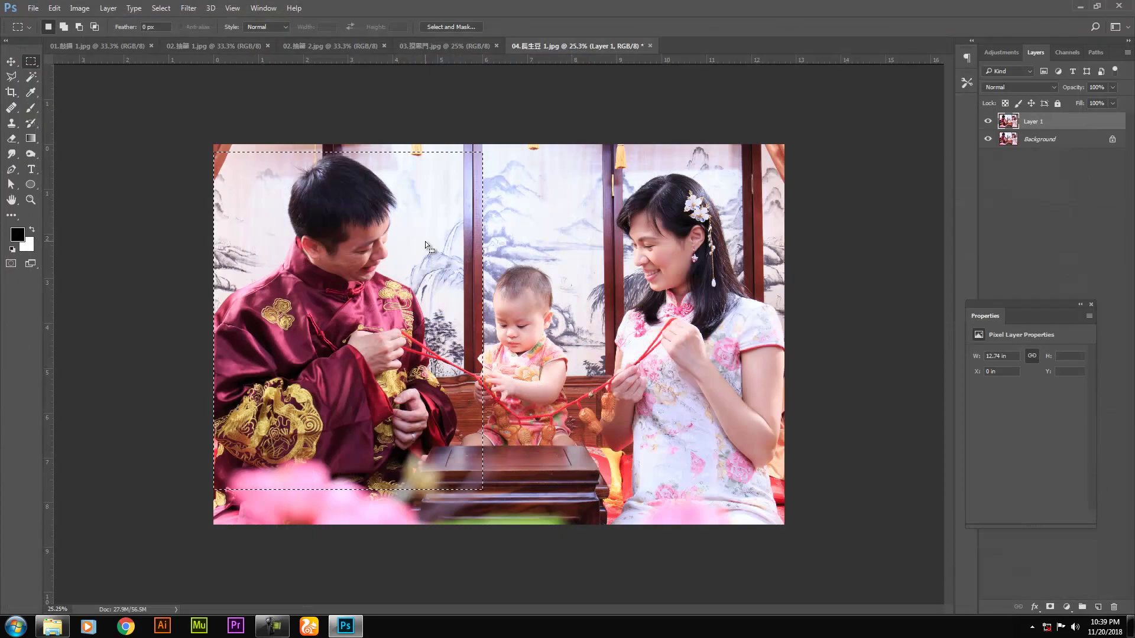
- Smooth the skin under the woman's jaw and at her neck with the Patch tool
scroll(706, 277, up, 2)
scroll(706, 278, up, 6)
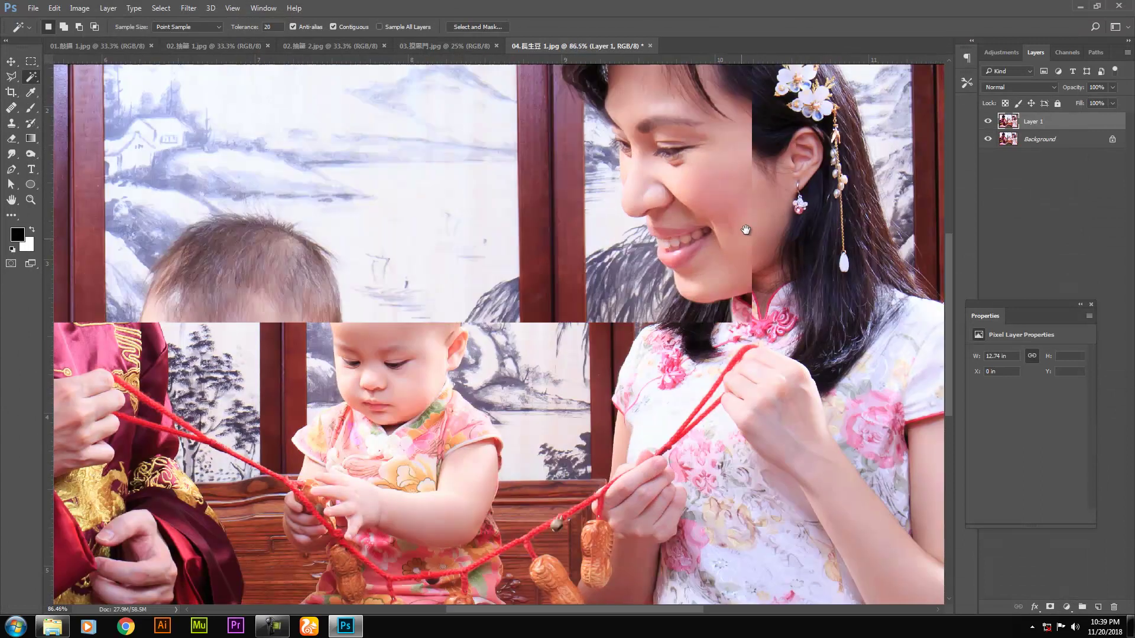
key(j)
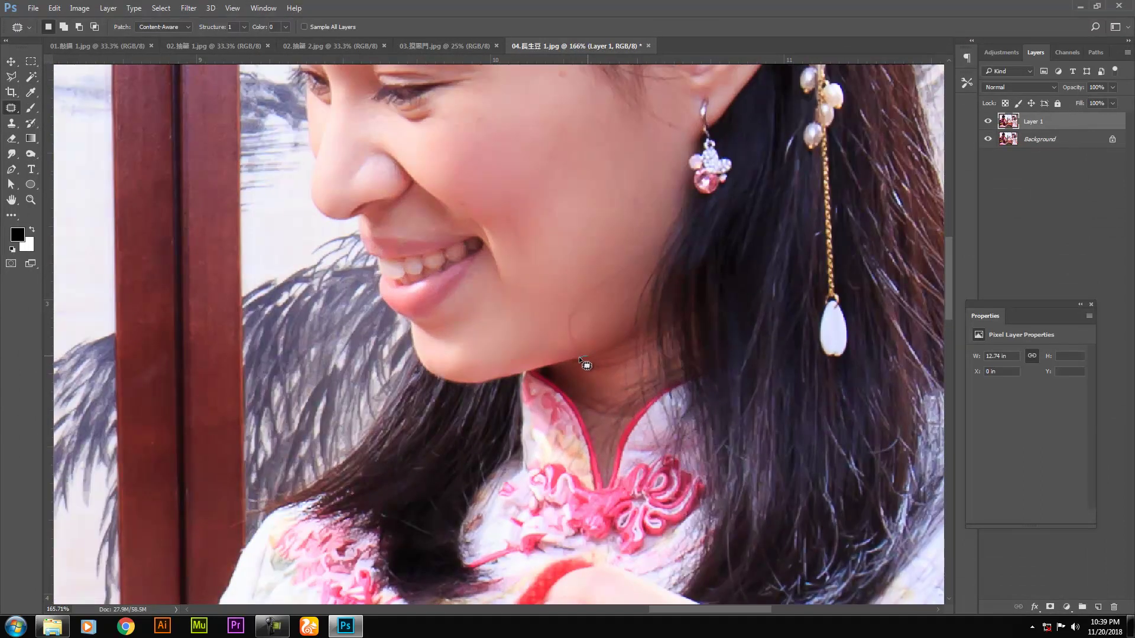
mouse_move(637, 355)
mouse_down()
mouse_move(638, 383)
mouse_move(591, 356)
mouse_up()
key(ctrl+d)
drag(611, 358, 612, 325)
- Patch the uneven skin on the woman's cheek and temple with cleaner skin nearby
mouse_move(626, 271)
mouse_down()
mouse_move(579, 288)
mouse_move(576, 264)
mouse_up()
key(ctrl+d)
drag(593, 197, 592, 197)
key(ctrl+d)
drag(661, 109, 632, 209)
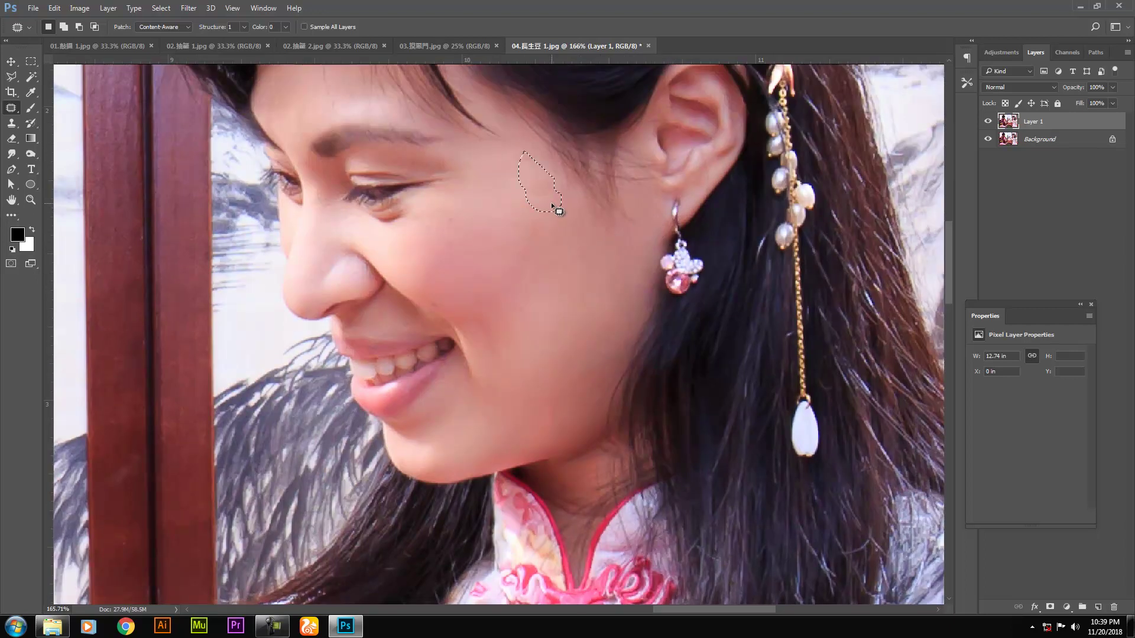
key(ctrl+d)
- Soften the skin below the woman's eye using the Clone Stamp with a small brush at 35% opacity
scroll(374, 213, up, 3)
key(s)
key(bracketleft)
key(bracketleft)
key(bracketleft)
key(bracketleft)
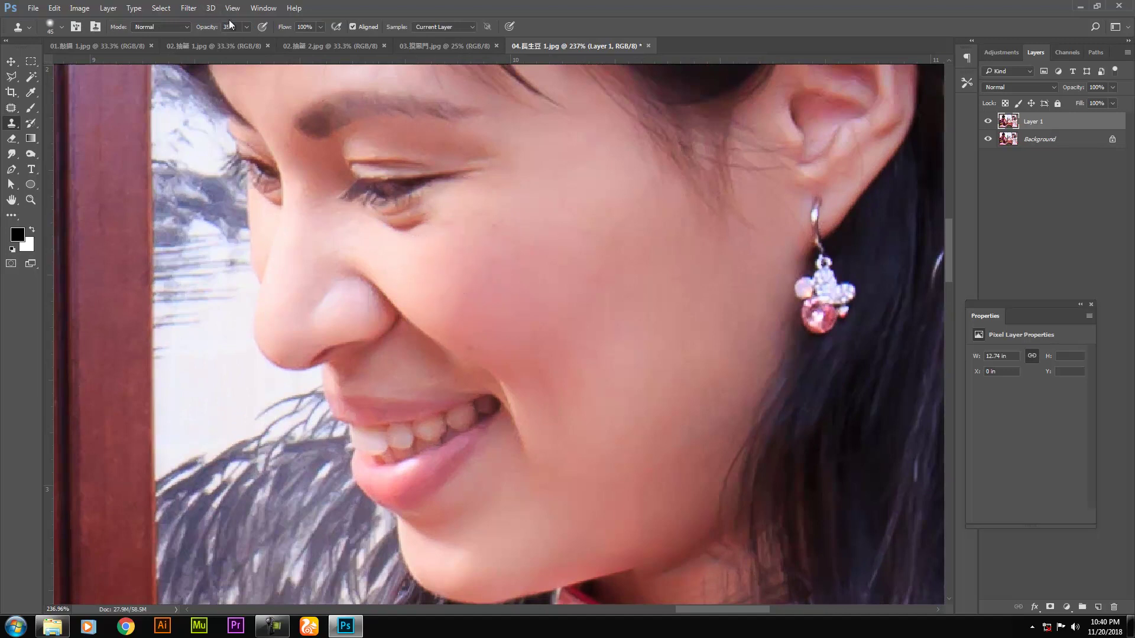
click(245, 27)
click(354, 6)
click(321, 28)
click(329, 6)
mouse_move(397, 263)
mouse_down()
mouse_move(380, 235)
mouse_move(449, 210)
mouse_move(405, 222)
mouse_move(490, 255)
mouse_move(478, 285)
mouse_move(466, 223)
mouse_move(484, 199)
mouse_up()
alt+click(505, 222)
- Enlarge the Clone Stamp brush to 70 and even out the woman's cheek and the crease beside her mouth
scroll(536, 225, down, 1)
key(])
key(])
key(])
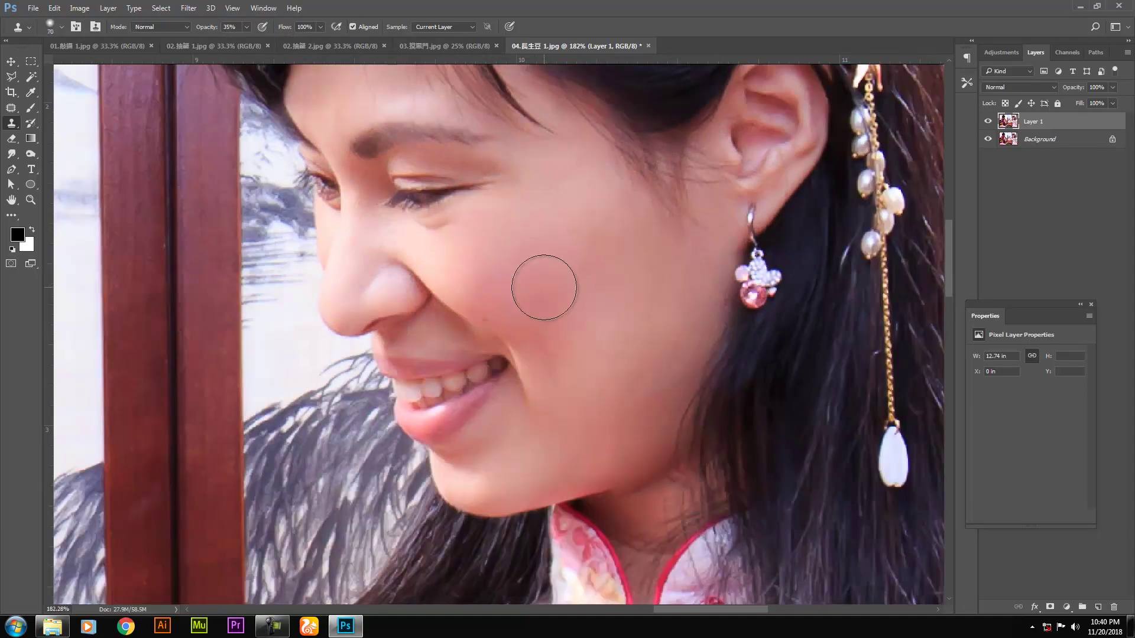
alt+click(565, 329)
alt+click(516, 281)
mouse_move(509, 293)
mouse_down()
mouse_move(499, 302)
mouse_move(518, 318)
mouse_up()
alt+click(556, 423)
drag(536, 401, 545, 377)
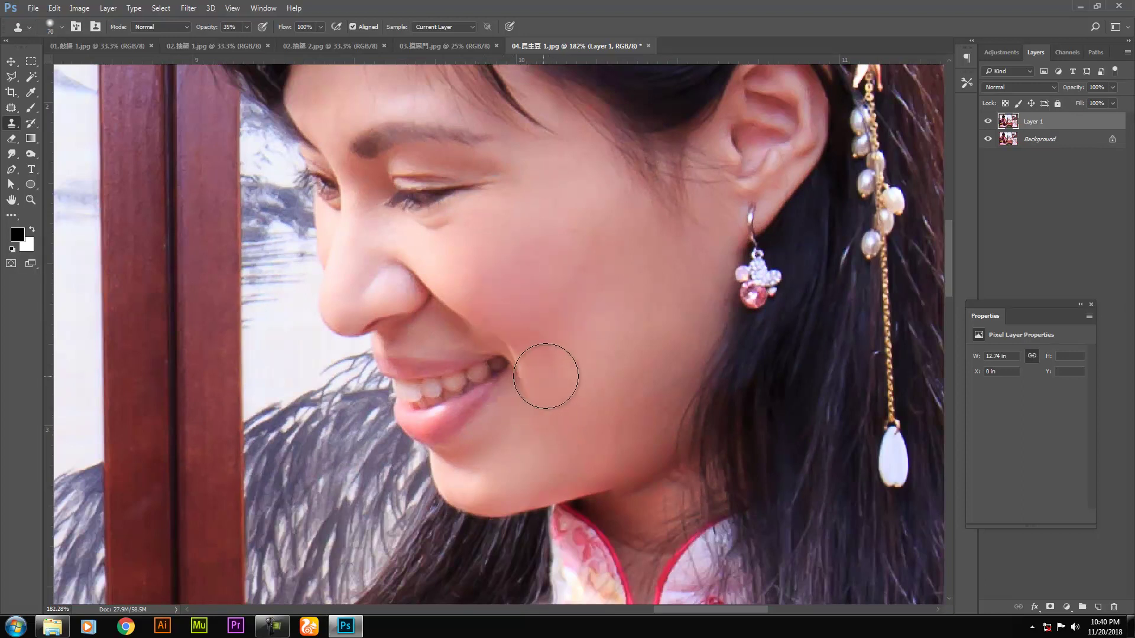
- Blend the skin tone on the woman's upper cheek and temple with the Clone Stamp
alt+click(607, 260)
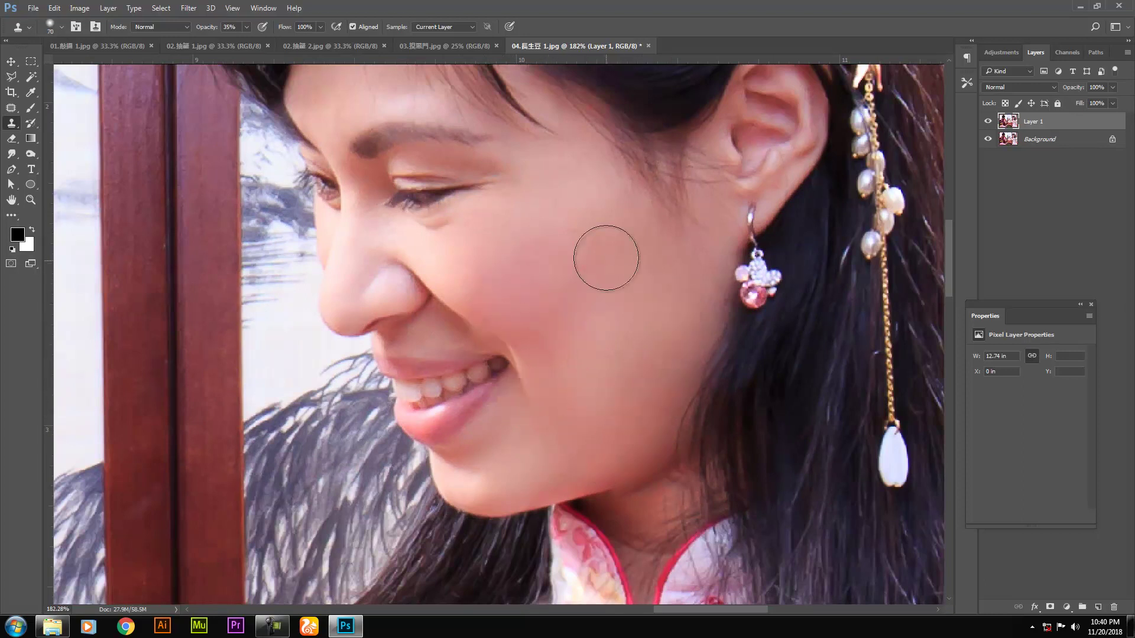
drag(600, 192, 584, 176)
alt+click(562, 223)
scroll(478, 297, down, 3)
scroll(478, 298, down, 2)
scroll(632, 328, up, 4)
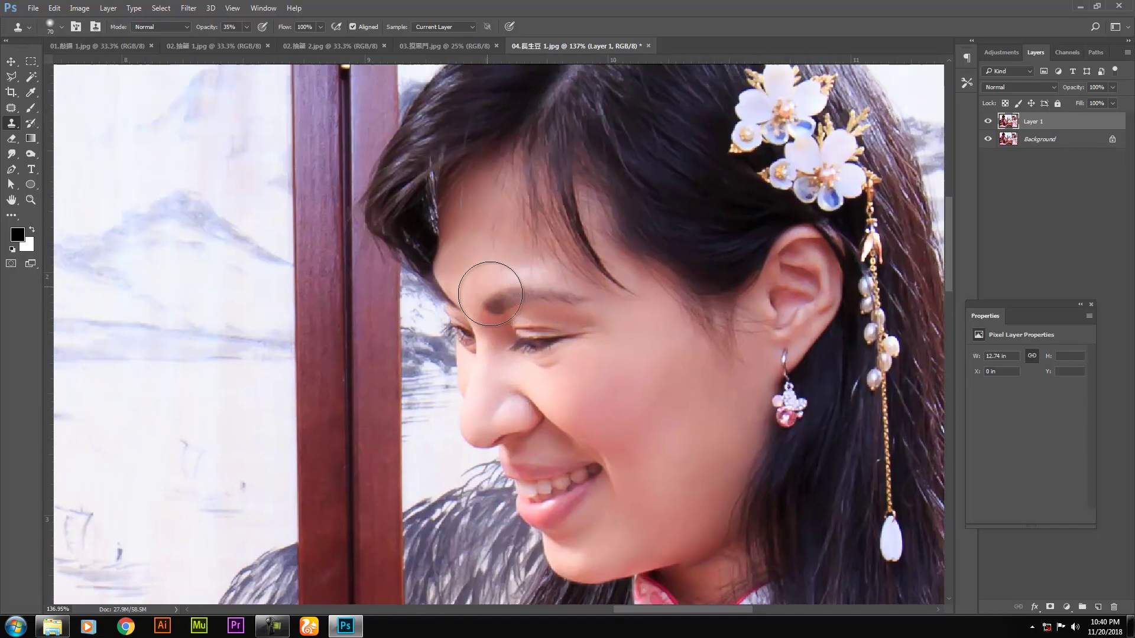
- Reduce the Clone Stamp brush and clean up the skin around the outer end of the woman's eyebrow
key(bracketleft)
key(bracketleft)
key(bracketleft)
alt+click(613, 323)
drag(591, 324, 581, 323)
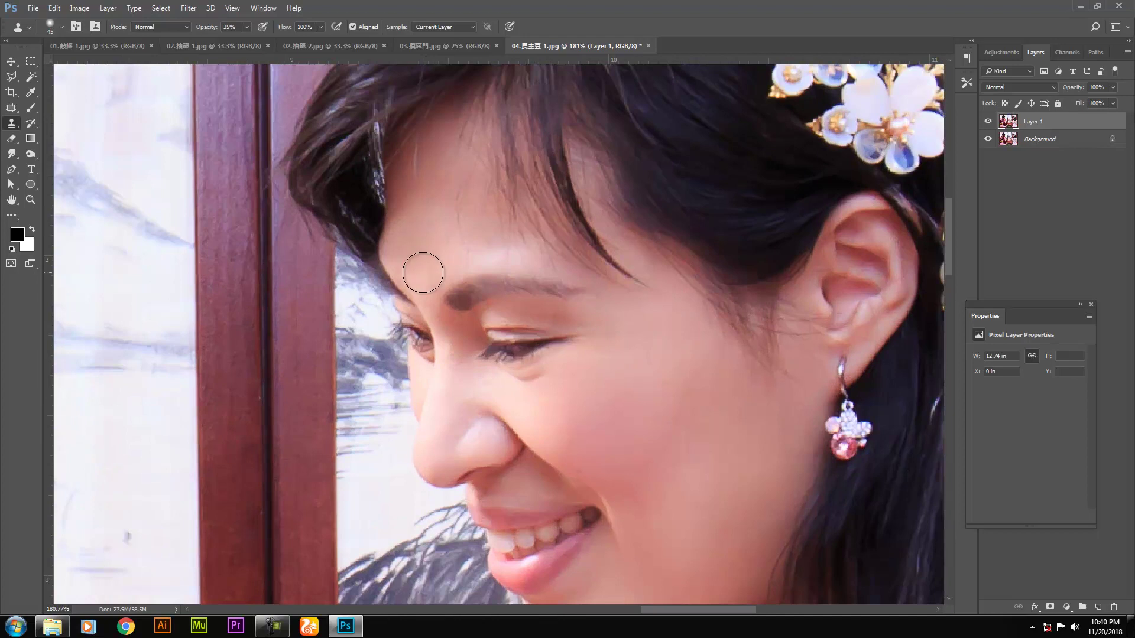
- Reduce the Clone Stamp brush to 25 and touch up the skin around the woman's eyes and nose bridge
scroll(437, 243, down, 5)
key(bracketleft)
key(bracketleft)
scroll(450, 322, up, 2)
scroll(449, 327, up, 2)
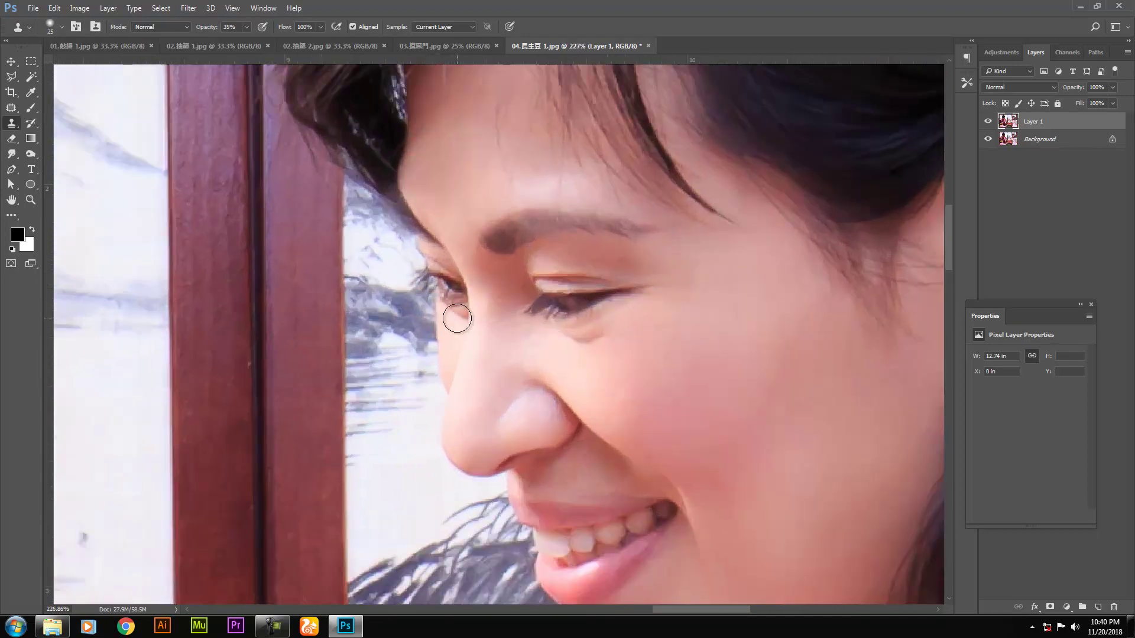
- Patch the skin on the woman's neck above the collar and return to the Clone Stamp for touch-ups there
scroll(325, 229, down, 6)
drag(282, 270, 621, 268)
drag(488, 266, 462, 256)
scroll(520, 315, up, 3)
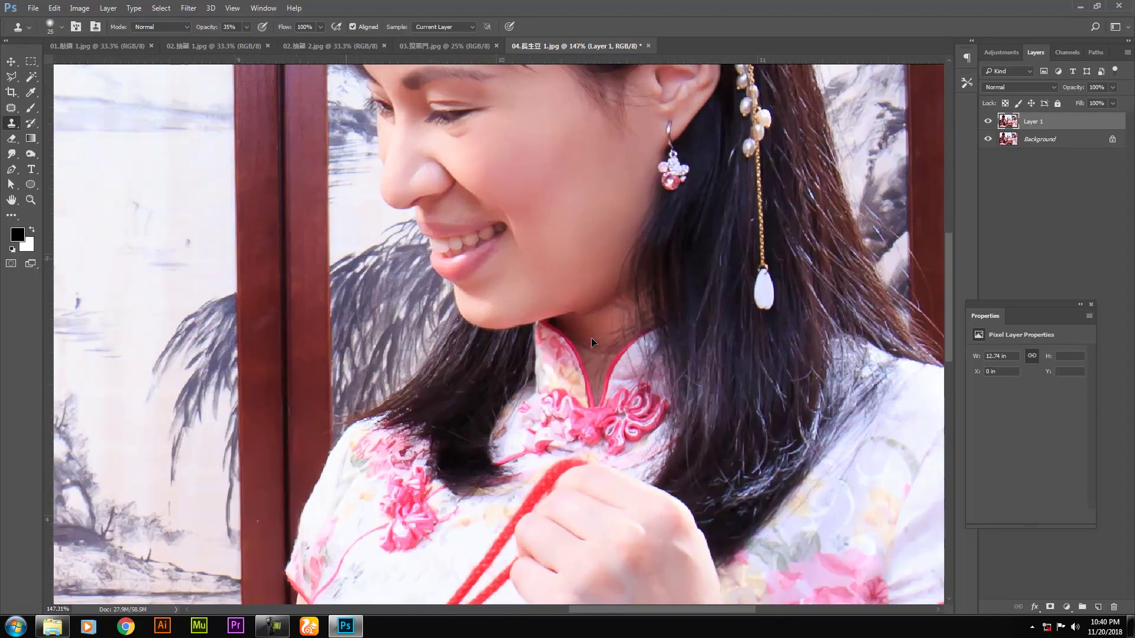
key(j)
drag(606, 359, 616, 333)
key(ctrl+d)
scroll(591, 332, down, 4)
scroll(585, 312, down, 2)
key(s)
scroll(586, 330, up, 3)
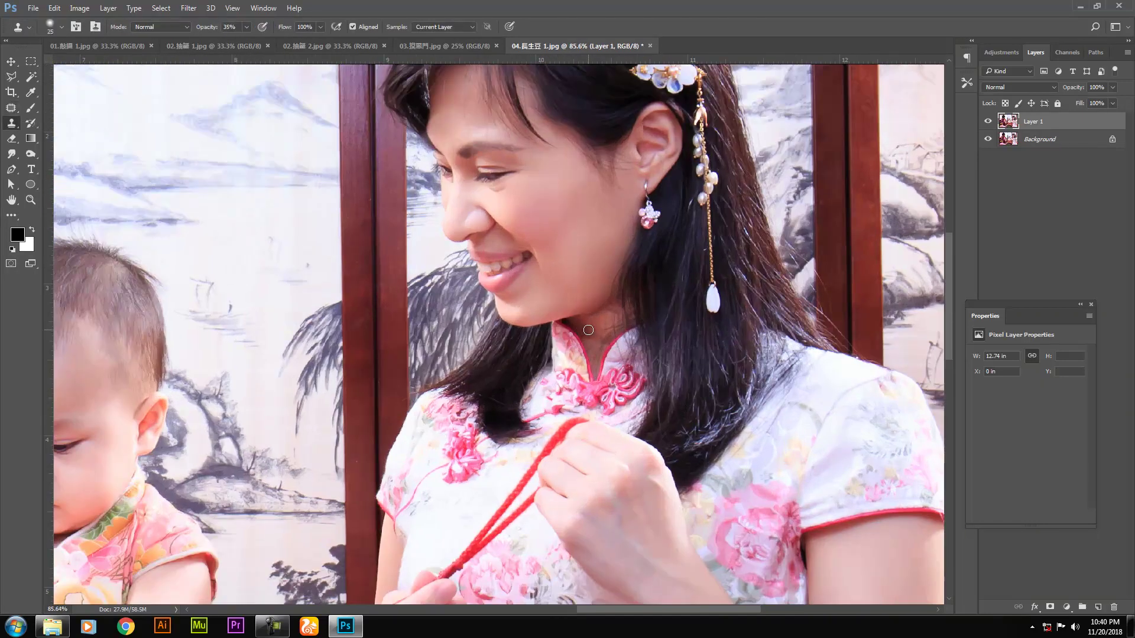
- Remove the dark spot on the man's cheek and the wrinkles beside his eye with the Healing Brush
scroll(566, 331, down, 3)
drag(299, 278, 665, 290)
scroll(343, 293, up, 5)
key(j)
scroll(348, 313, up, 1)
key(shift+j)
key(shift+j)
key(shift+j)
key(shift+j)
scroll(359, 313, up, 3)
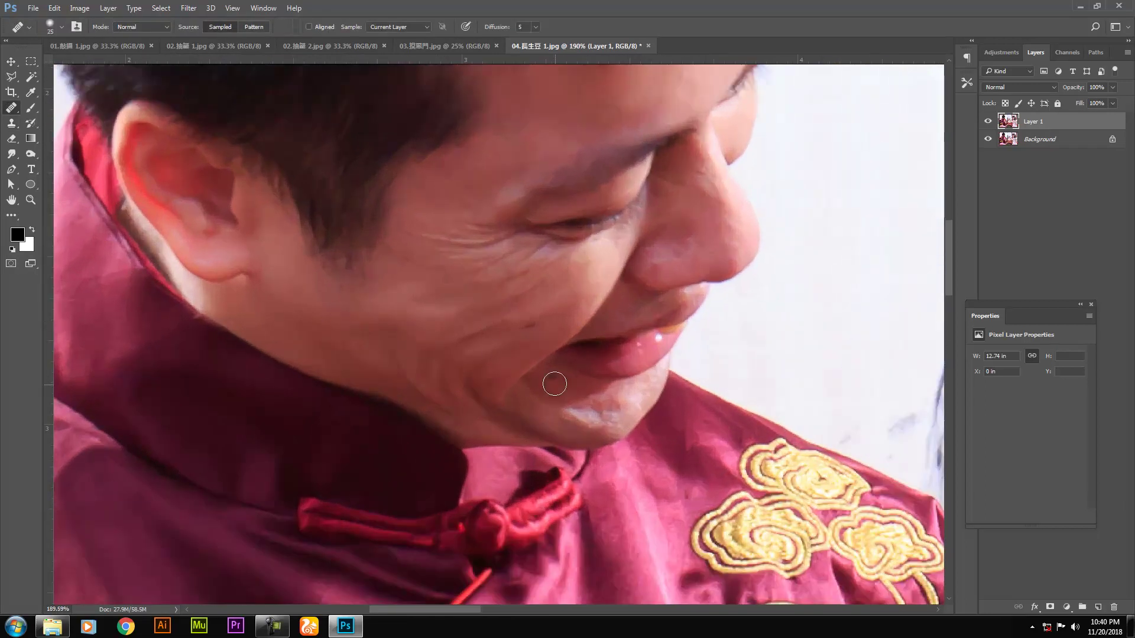
click(552, 378)
alt+click(431, 224)
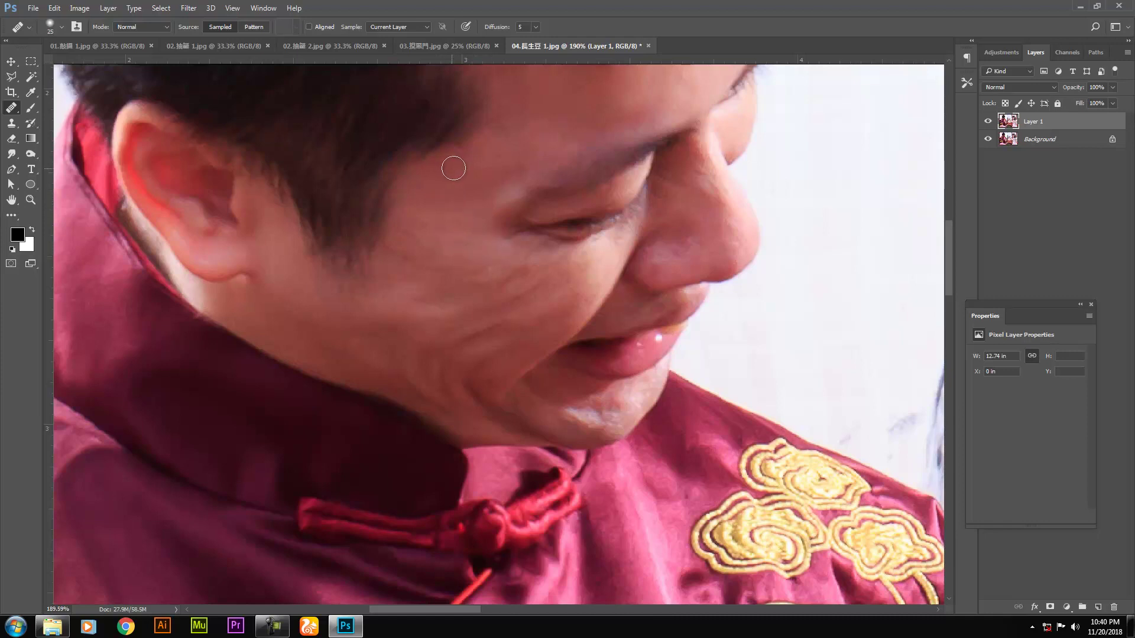
drag(490, 236, 491, 240)
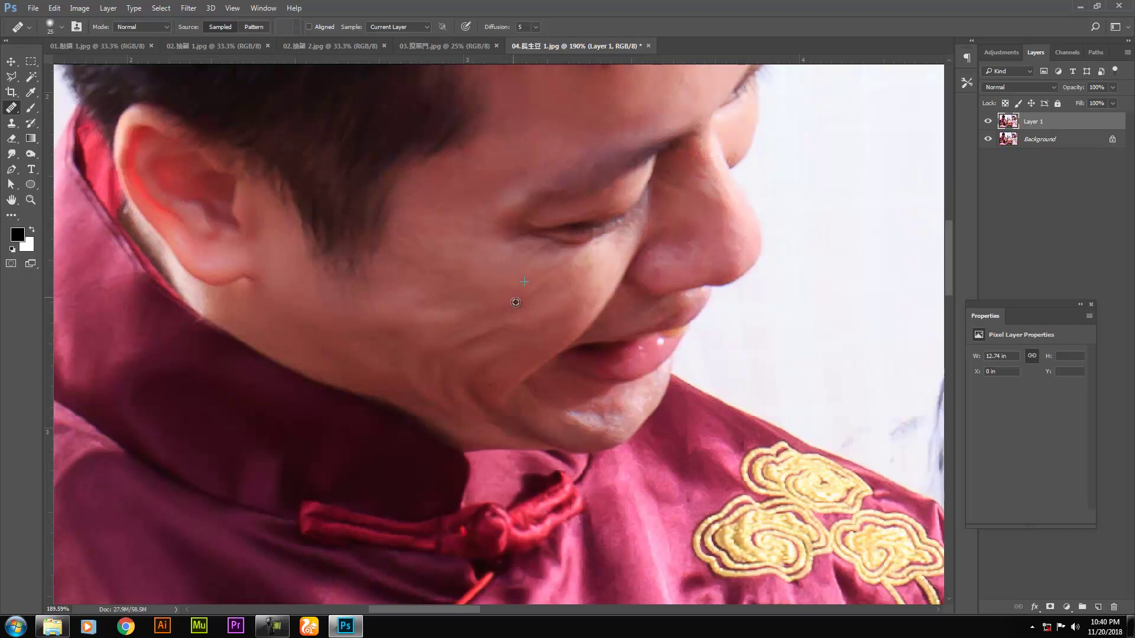
- Soften the wrinkles across the man's cheek using the Clone Stamp with brush size 70 at 35% opacity, undoing unwanted strokes
key(s)
key(bracketright)
key(bracketright)
key(bracketright)
key(bracketright)
key(bracketright)
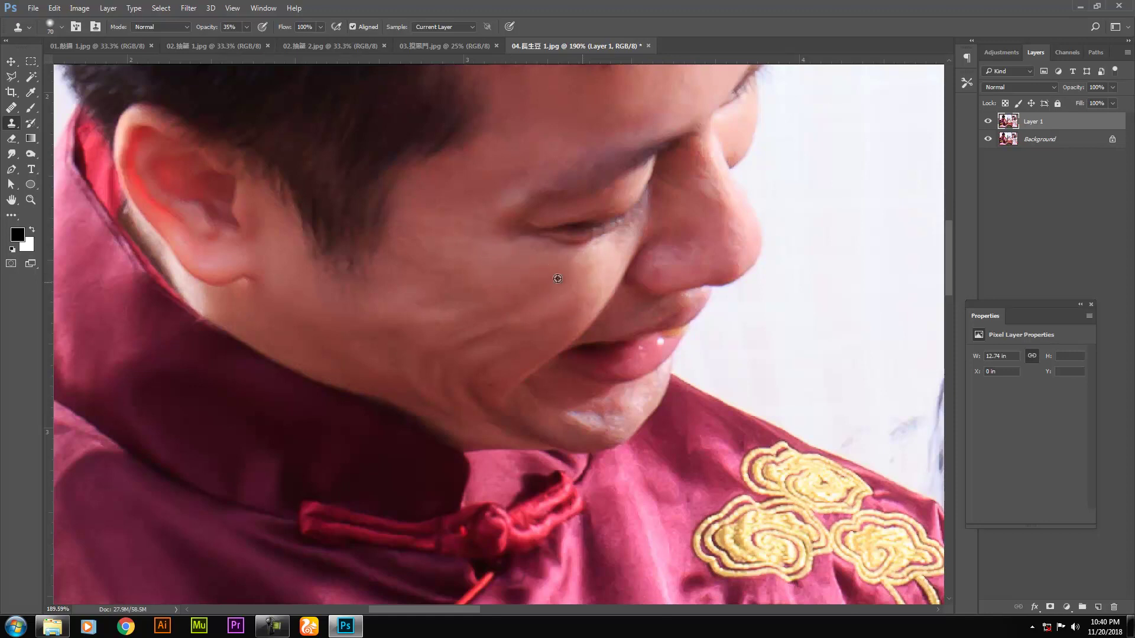
alt+click(430, 259)
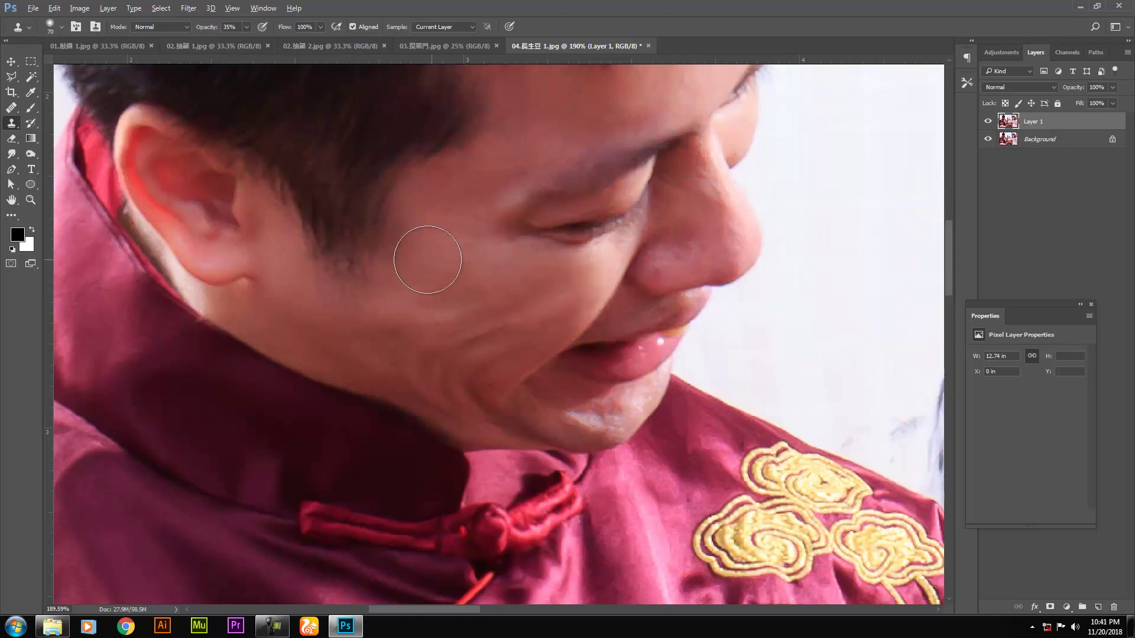
click(483, 313)
click(513, 329)
click(555, 301)
click(569, 281)
key(ctrl+alt+z)
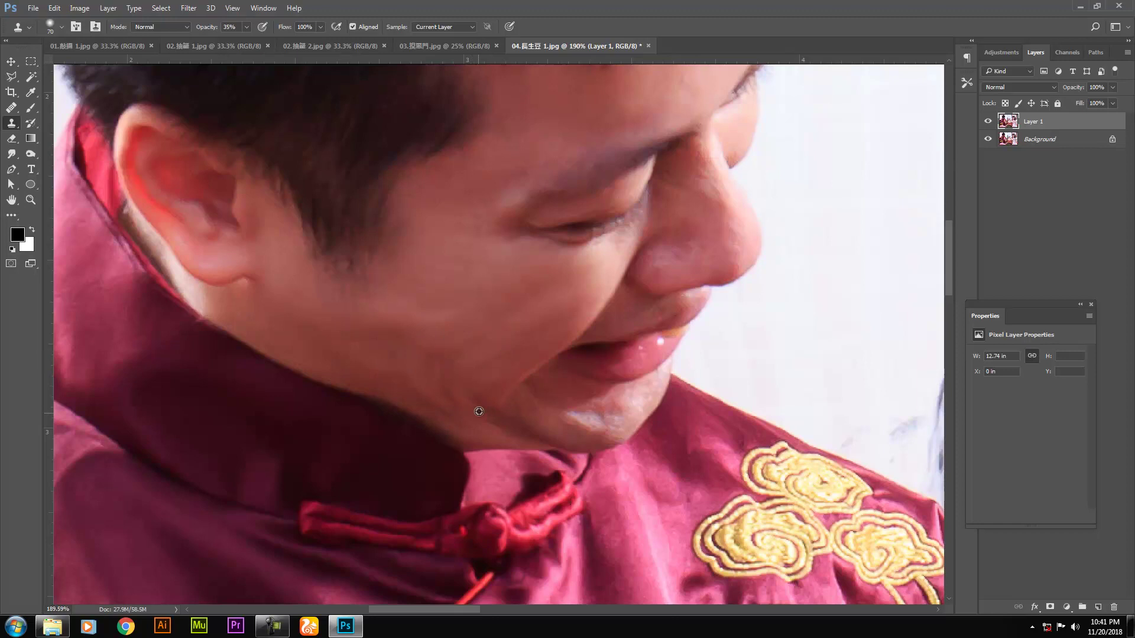
- Reduce the Clone Stamp brush to 40 and touch up the skin on the man's chin and nose bridge
key(bracketleft)
key(bracketleft)
key(bracketleft)
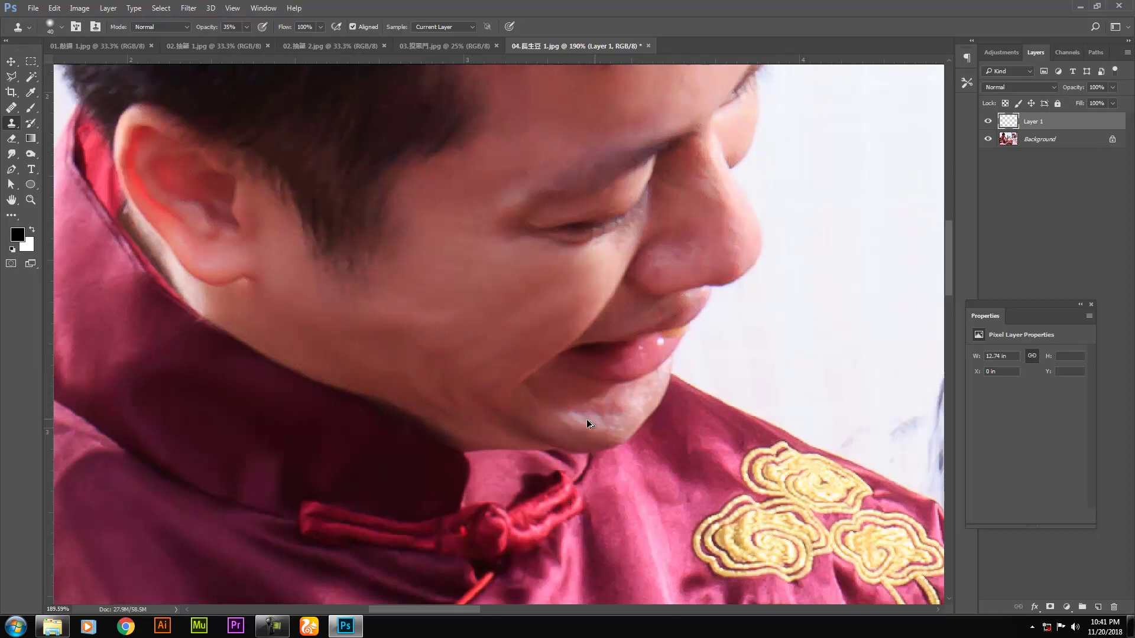
drag(657, 243, 591, 367)
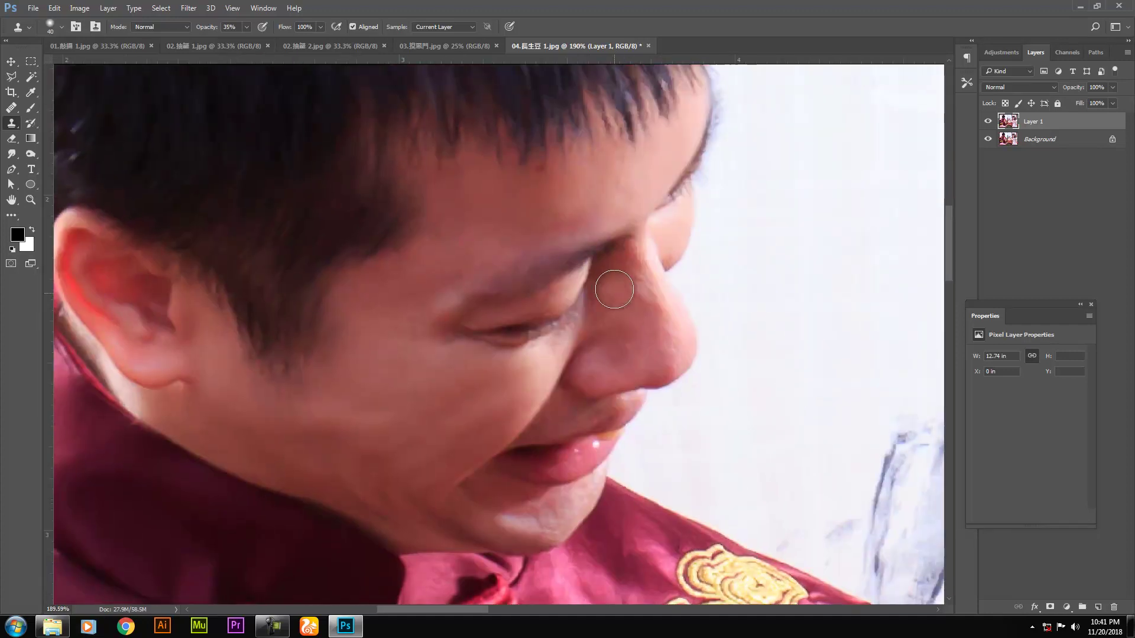
alt+click(640, 290)
click(644, 280)
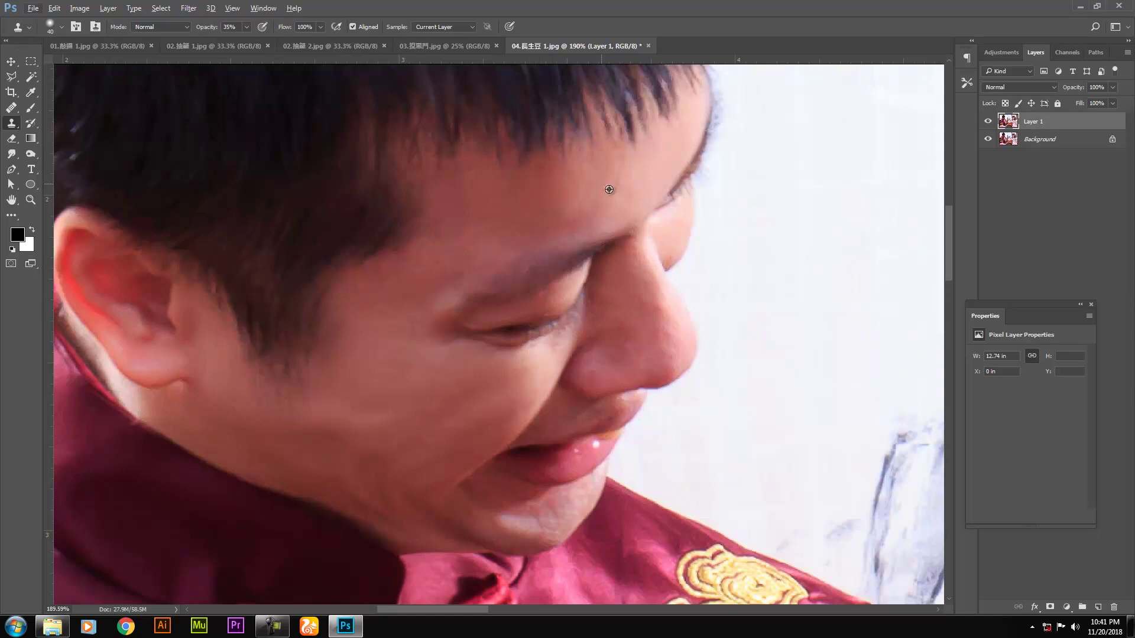
- Compare the retouched man's face with the original by toggling the visibility of Layer 1
scroll(611, 174, down, 2)
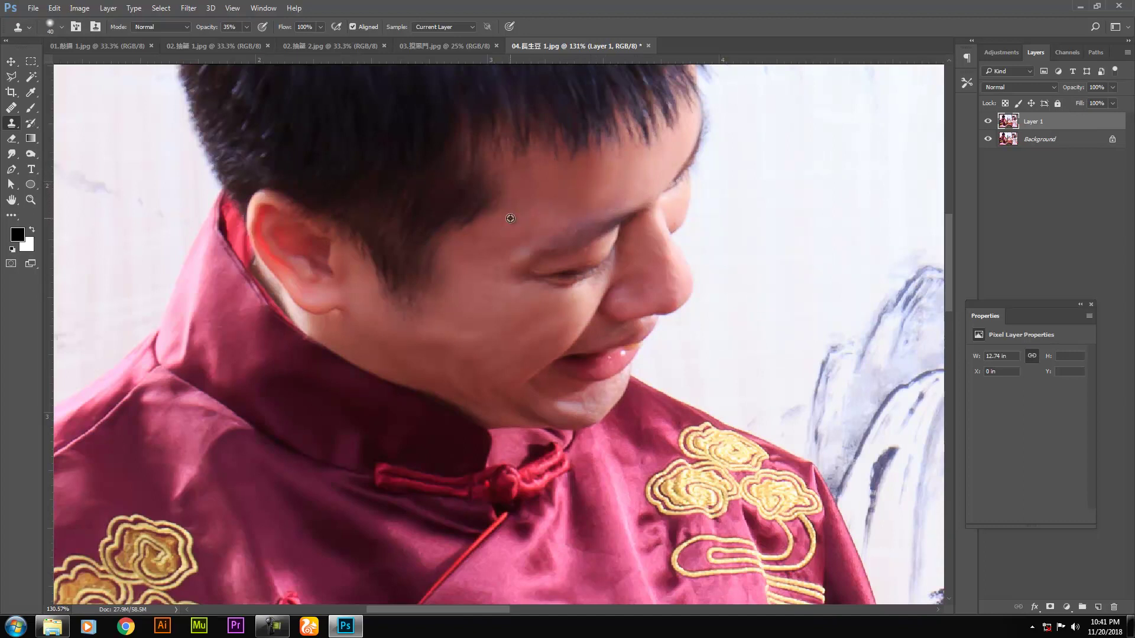
click(988, 122)
click(988, 122)
click(988, 121)
click(988, 122)
- Even out the skin along the man's chin and jaw with the Clone Stamp
scroll(517, 357, up, 3)
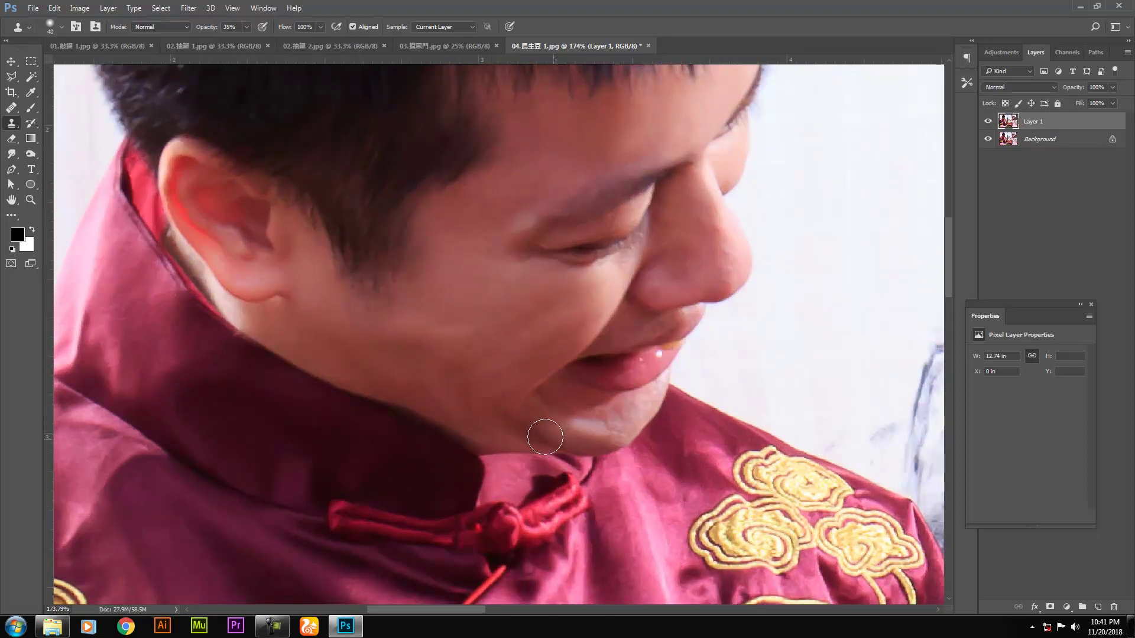
alt+click(518, 421)
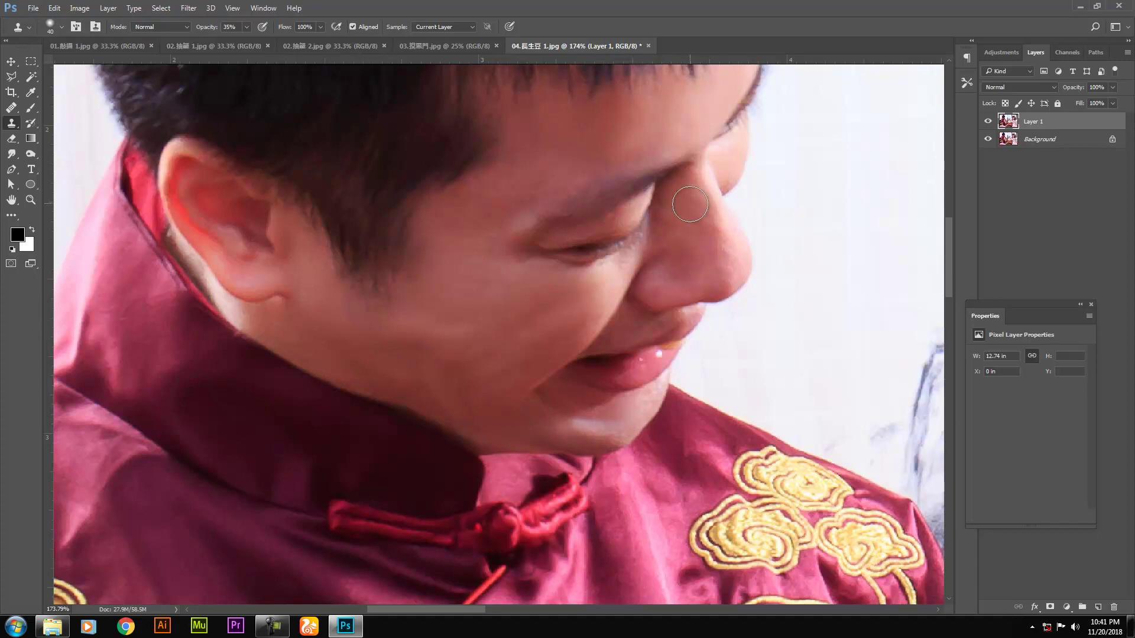
scroll(689, 211, down, 10)
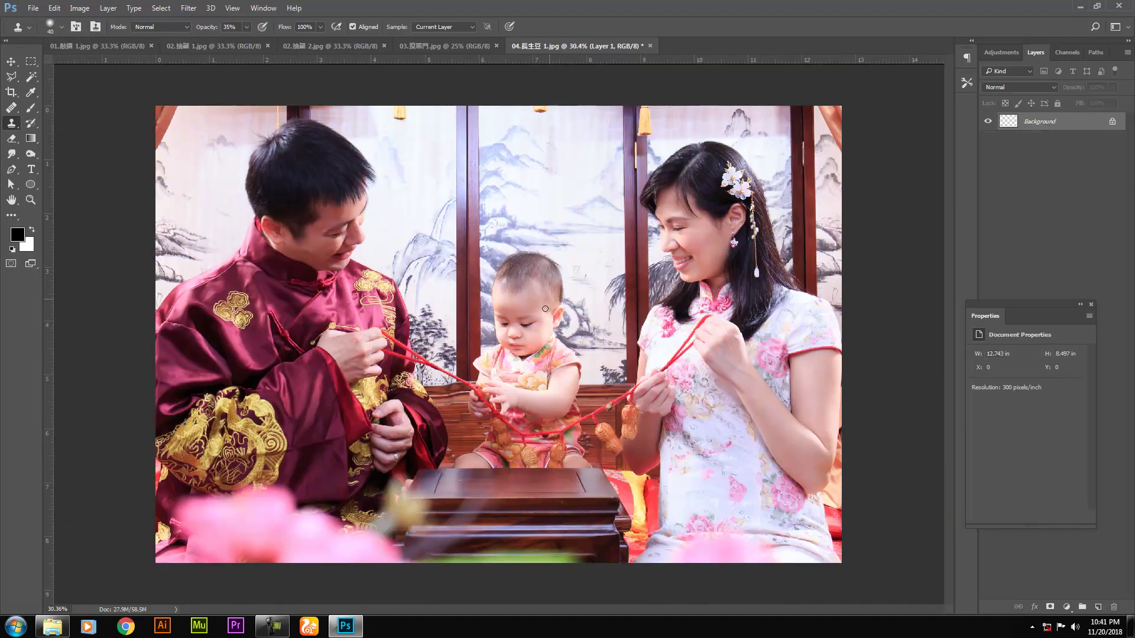
- Merge Layer 1 into the background and close 04.長生豆 1.jpg, saving the changes
key(ctrl+e)
scroll(565, 289, up, 5)
key(v)
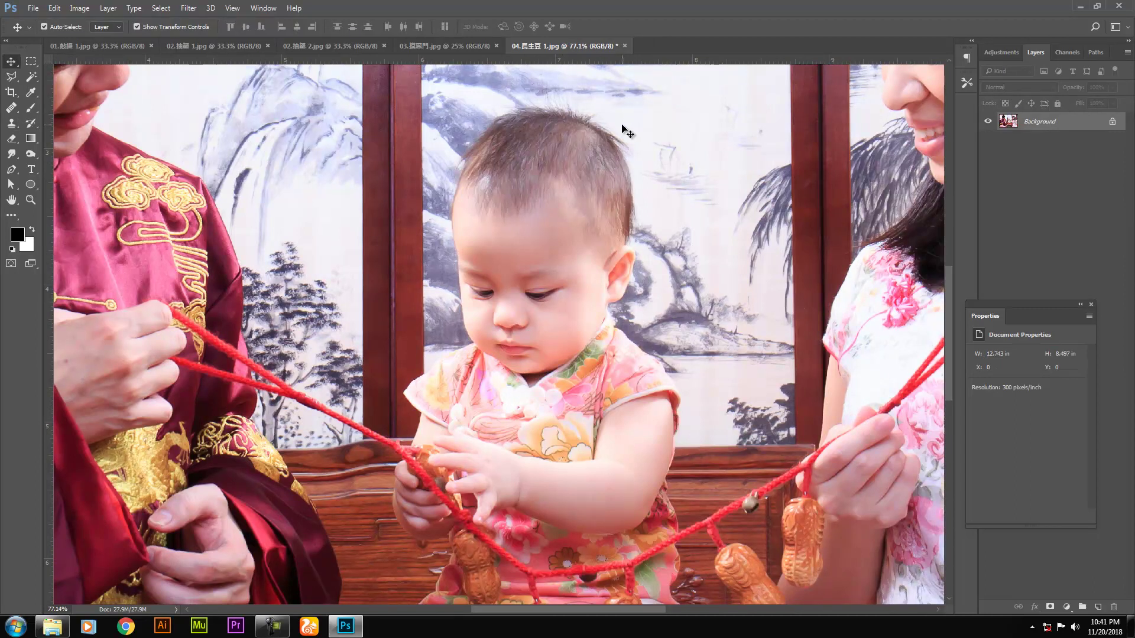
scroll(627, 131, up, 1)
key(ctrl+w)
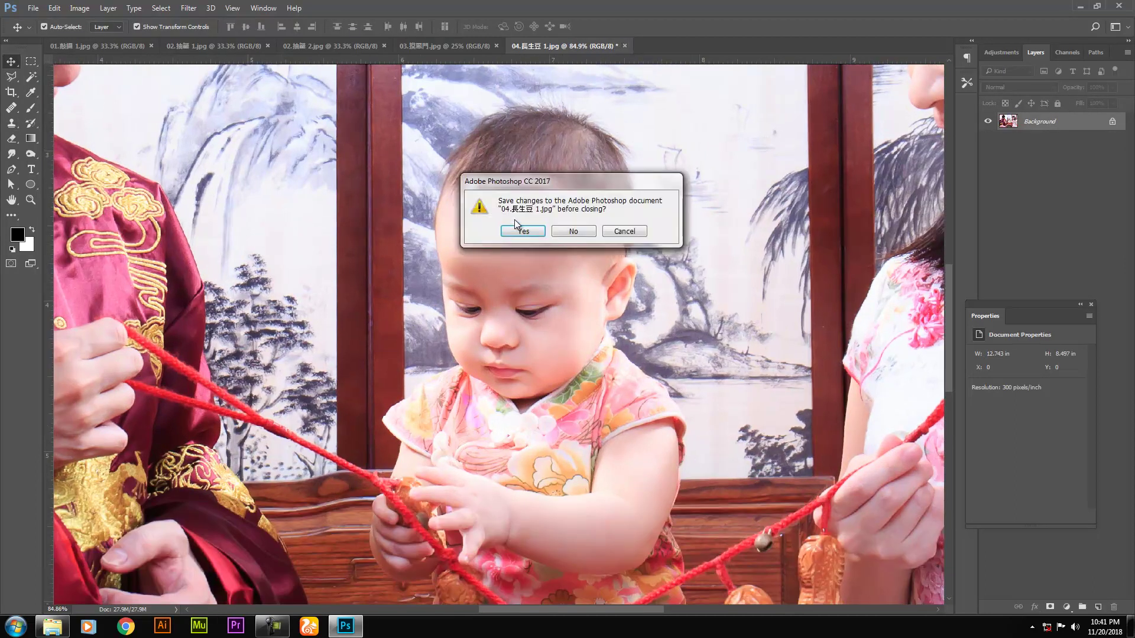
click(518, 228)
key(Return)
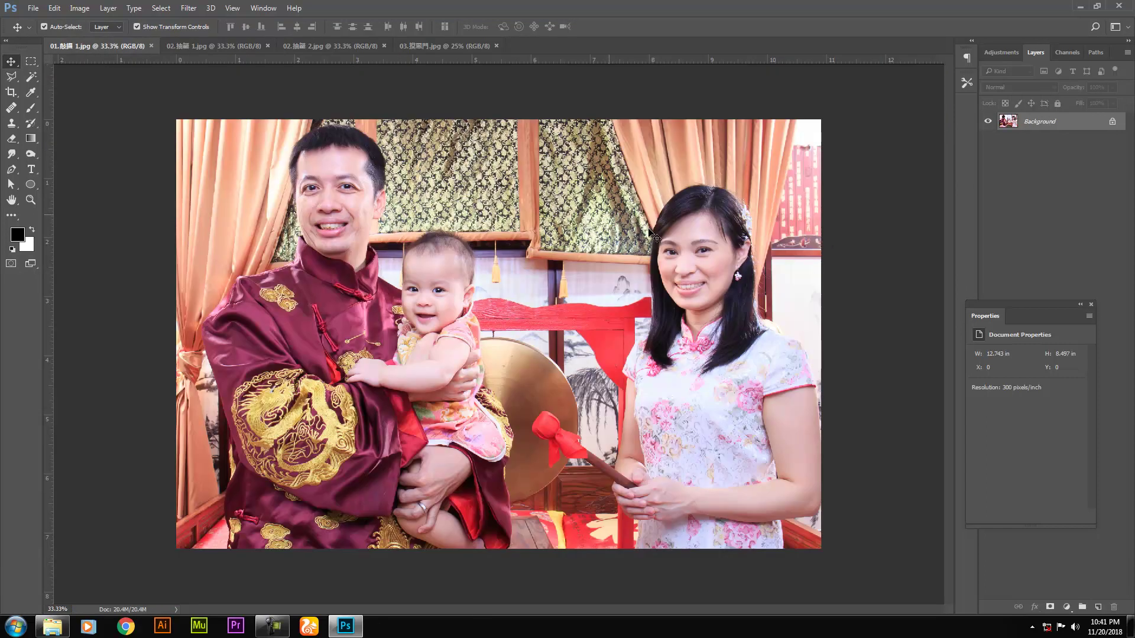
- Duplicate the gong portrait's background layer and open a selection of about 3.96 by 5.43 in around the woman in Liquify
key(ctrl+j)
key(m)
drag(587, 228, 930, 591)
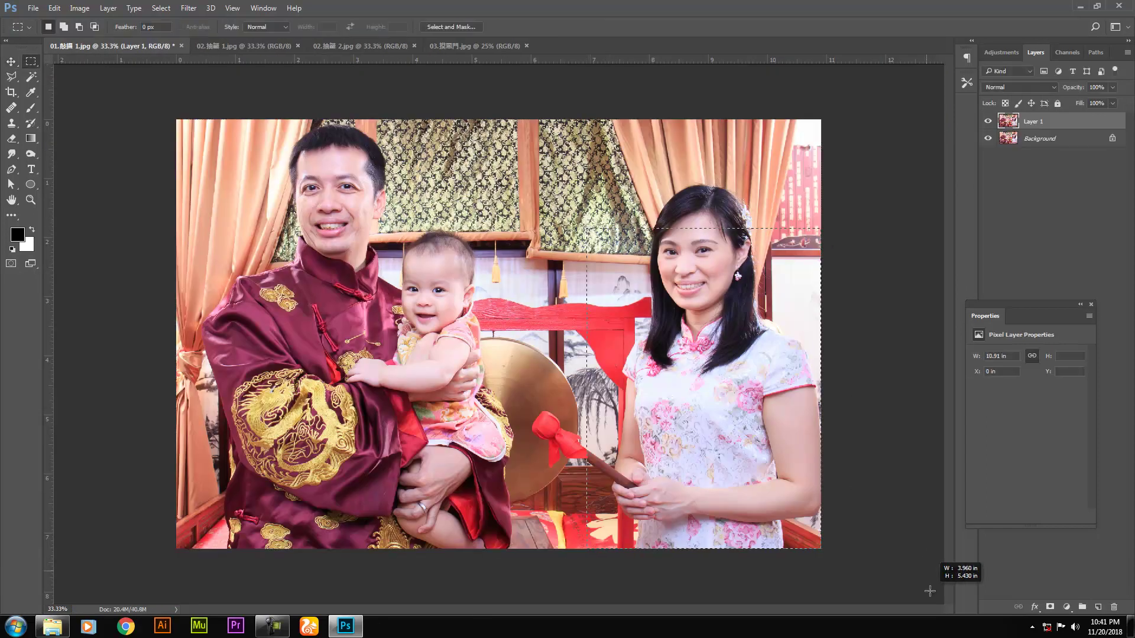
key(ctrl+shift+x)
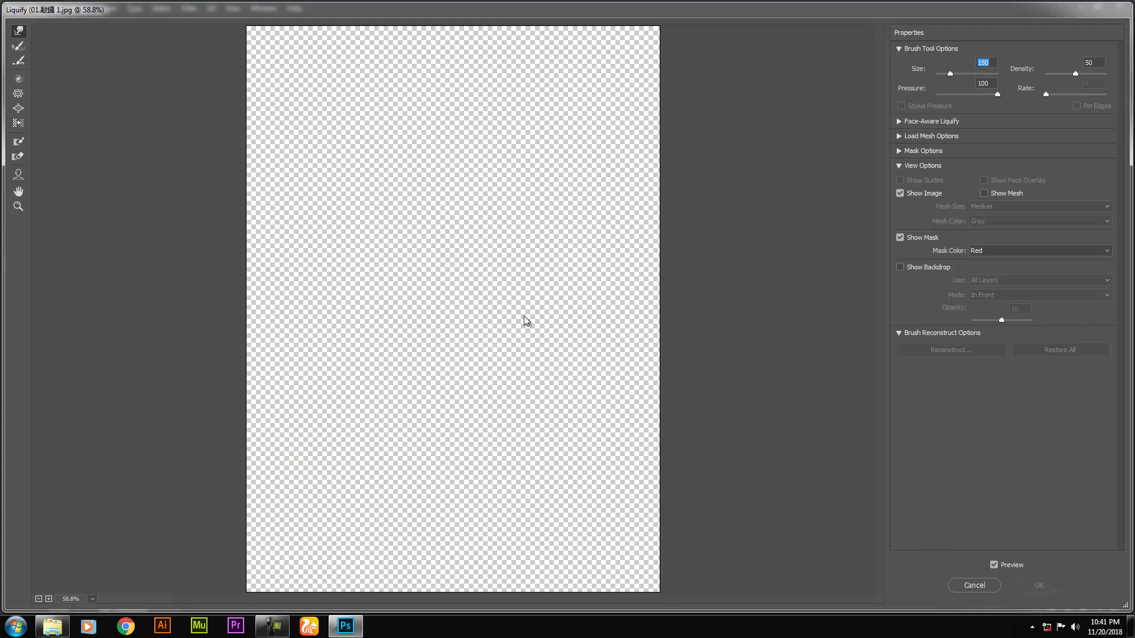
key(ctrl+0)
- Slim the woman's arms and waist with the Forward Warp tool, adjusting the brush down to size 250
key(bracketright)
key(bracketright)
key(bracketright)
key(bracketright)
key(bracketright)
mouse_move(548, 357)
mouse_down()
mouse_move(552, 435)
mouse_move(543, 344)
mouse_up()
key(bracketright)
key(bracketright)
key(bracketright)
key(bracketright)
key(bracketleft)
key(bracketleft)
key(bracketleft)
key(bracketleft)
key(bracketleft)
key(bracketleft)
key(space)
key(bracketleft)
key(bracketleft)
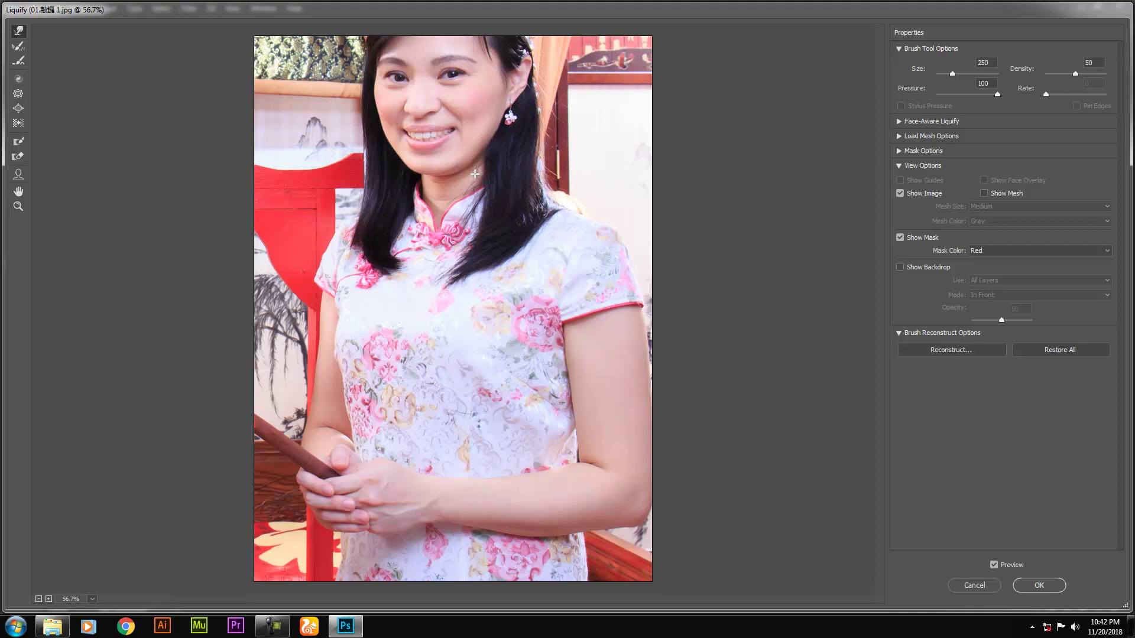
- Refine the woman's face and hair at brush size 300 and her forearm at 200, and apply the Liquify changes
key(bracketright)
key(bracketright)
key(bracketright)
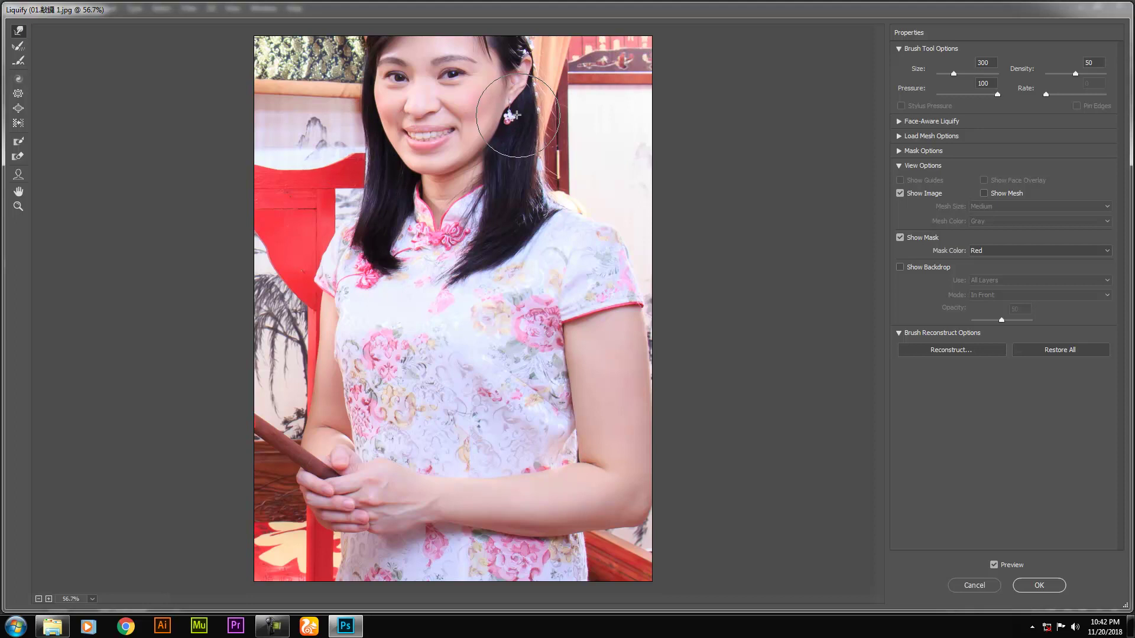
key(bracketleft)
key(bracketleft)
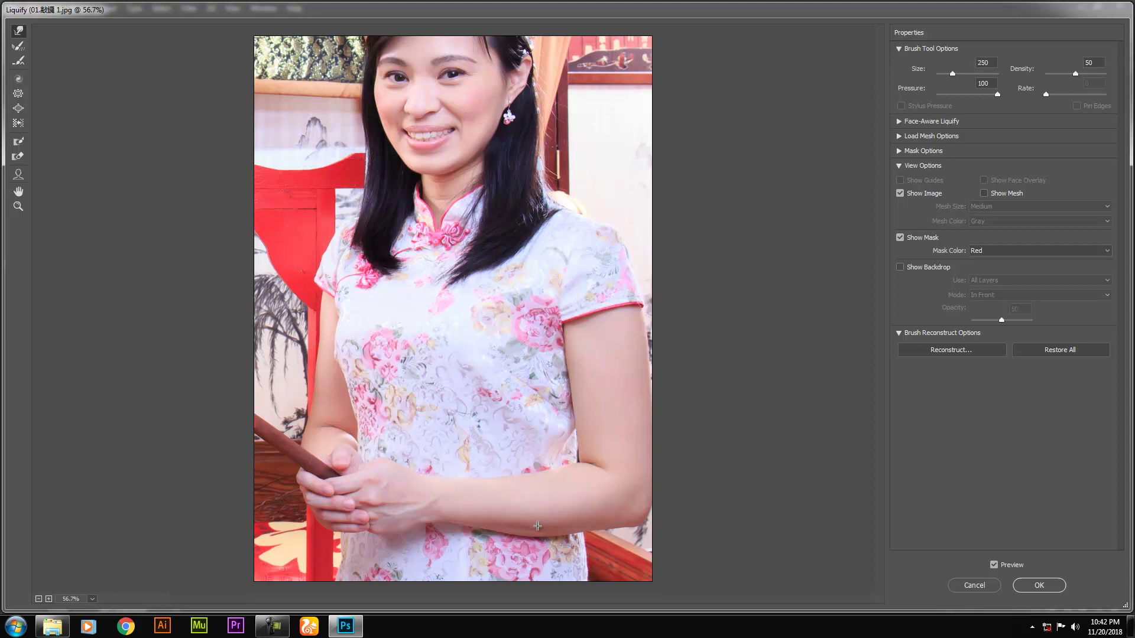
key(bracketleft)
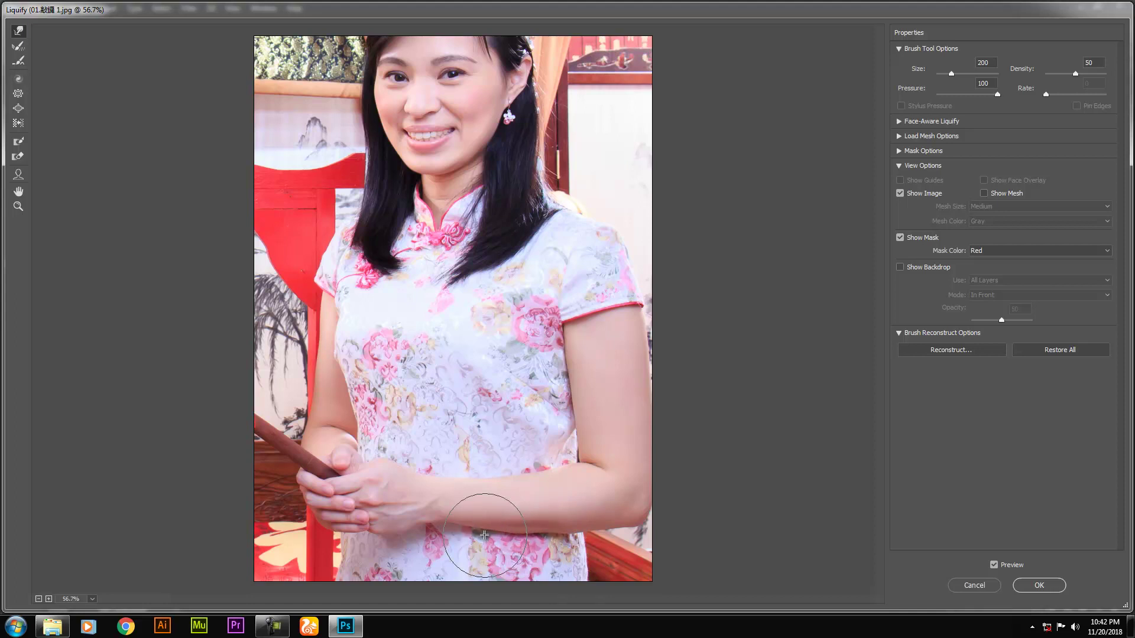
key(bracketleft)
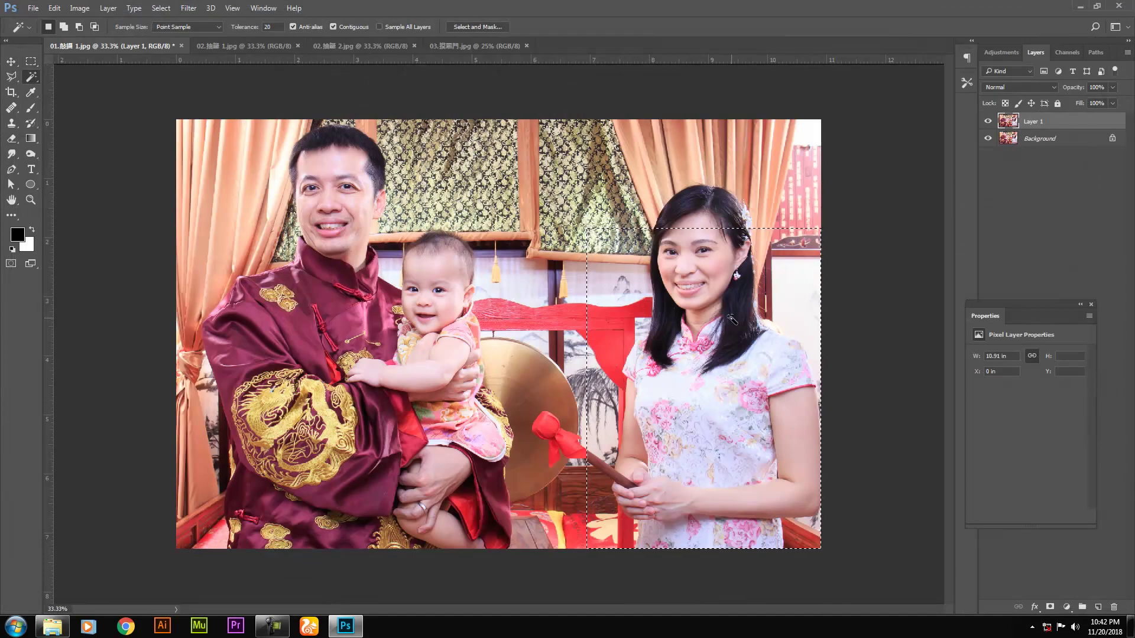
- Remove the spots and creases on the man's cheek, beside his eye and on his forehead with the Healing Brush
ctrl+click(316, 257)
ctrl+click(316, 256)
drag(308, 200, 416, 426)
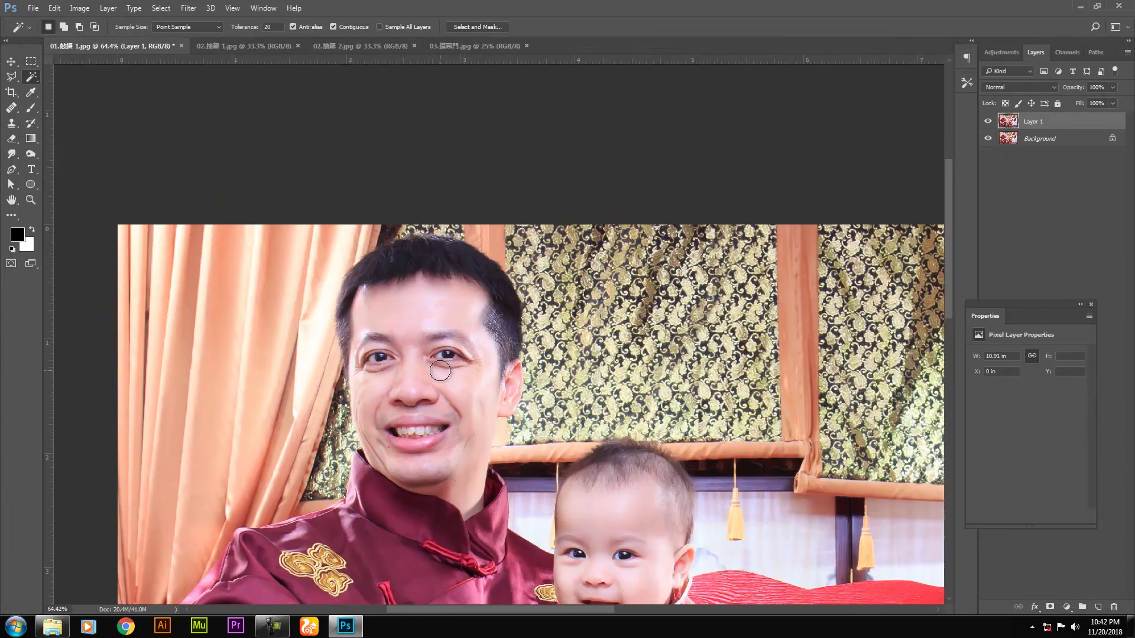
ctrl+click(441, 370)
ctrl+click(408, 458)
key(j)
scroll(423, 460, up, 2)
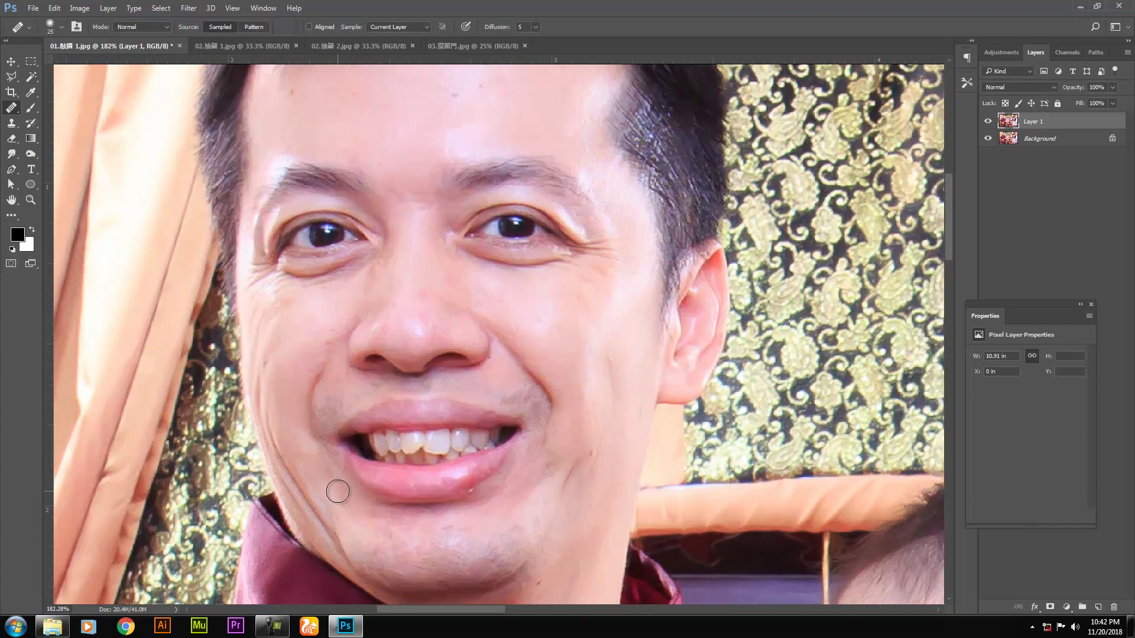
drag(630, 402, 629, 401)
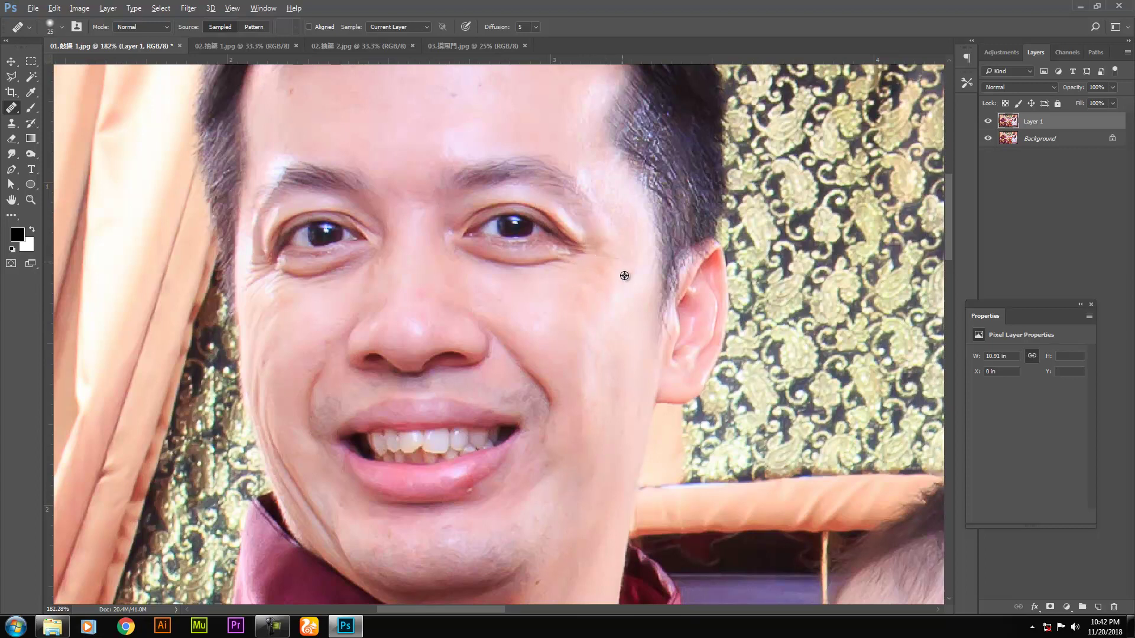
drag(495, 142, 517, 273)
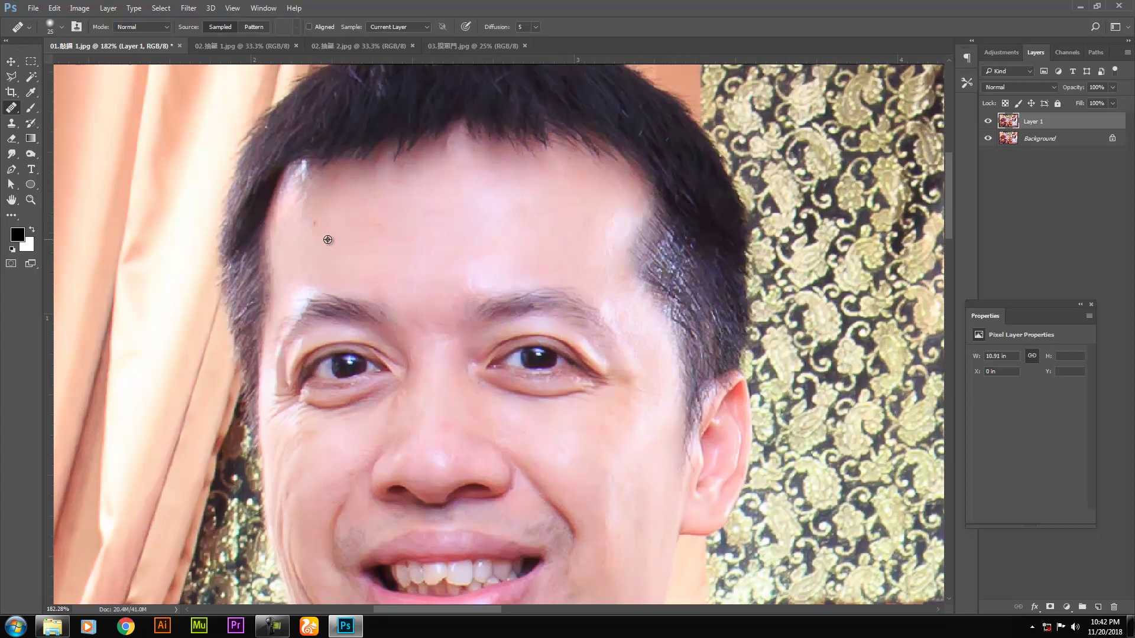
mouse_move(401, 394)
mouse_down()
mouse_move(471, 326)
mouse_move(513, 314)
mouse_up()
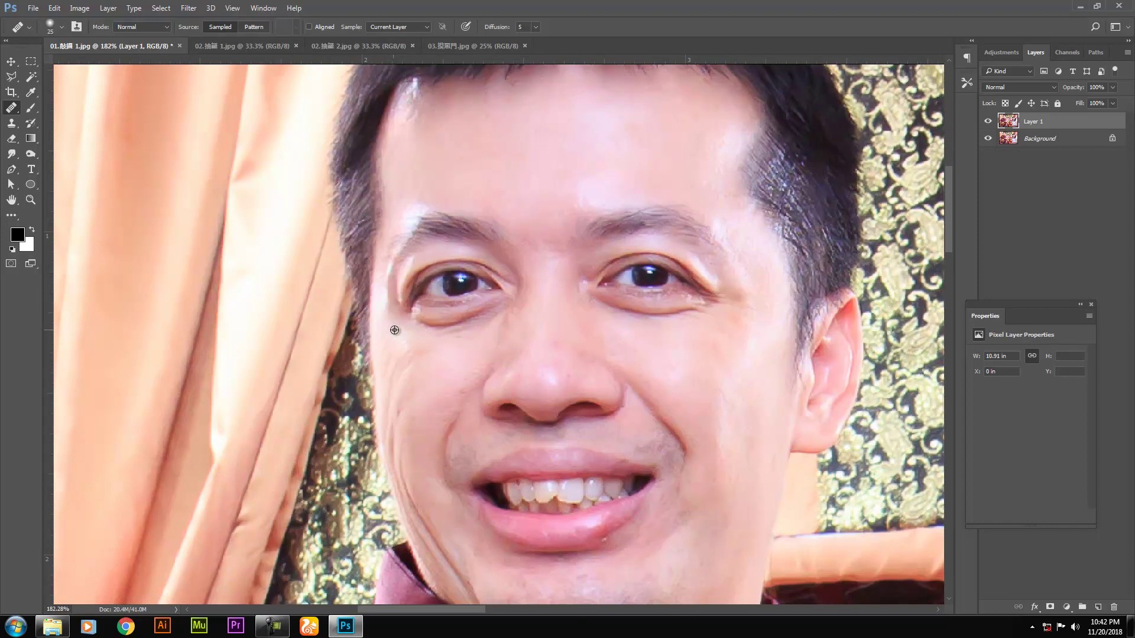
- Soften the lines under both of the man's eyes using the Clone Stamp at 35% opacity
key(s)
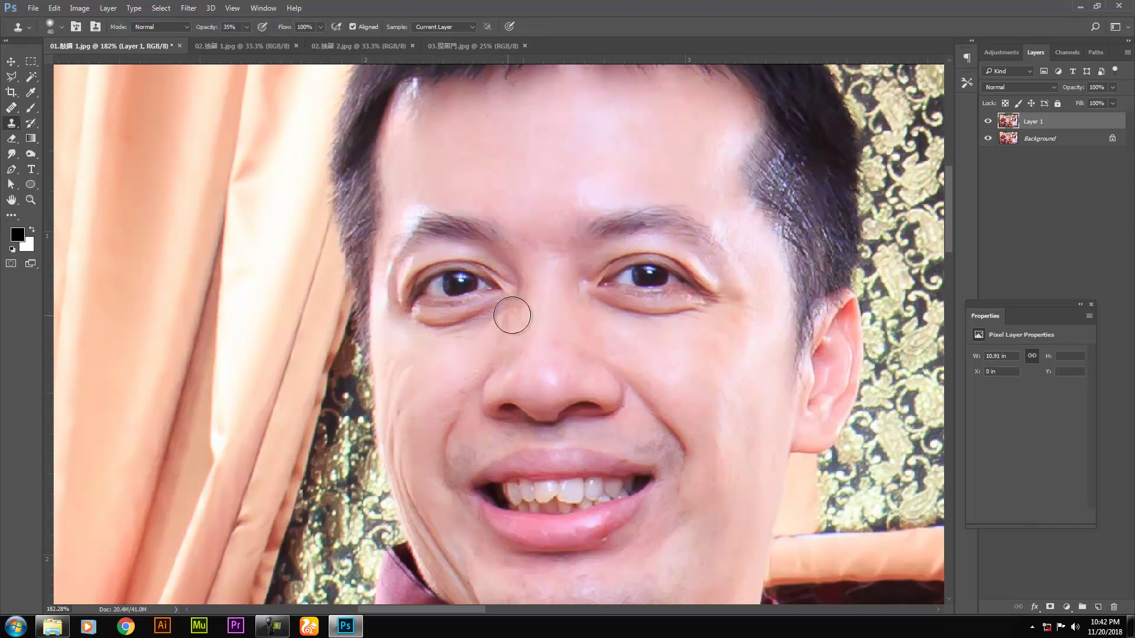
alt+click(494, 330)
mouse_move(491, 311)
mouse_down()
mouse_move(403, 322)
mouse_move(464, 326)
mouse_up()
mouse_move(571, 317)
mouse_down()
mouse_move(556, 328)
mouse_move(698, 319)
mouse_move(637, 322)
mouse_move(672, 317)
mouse_up()
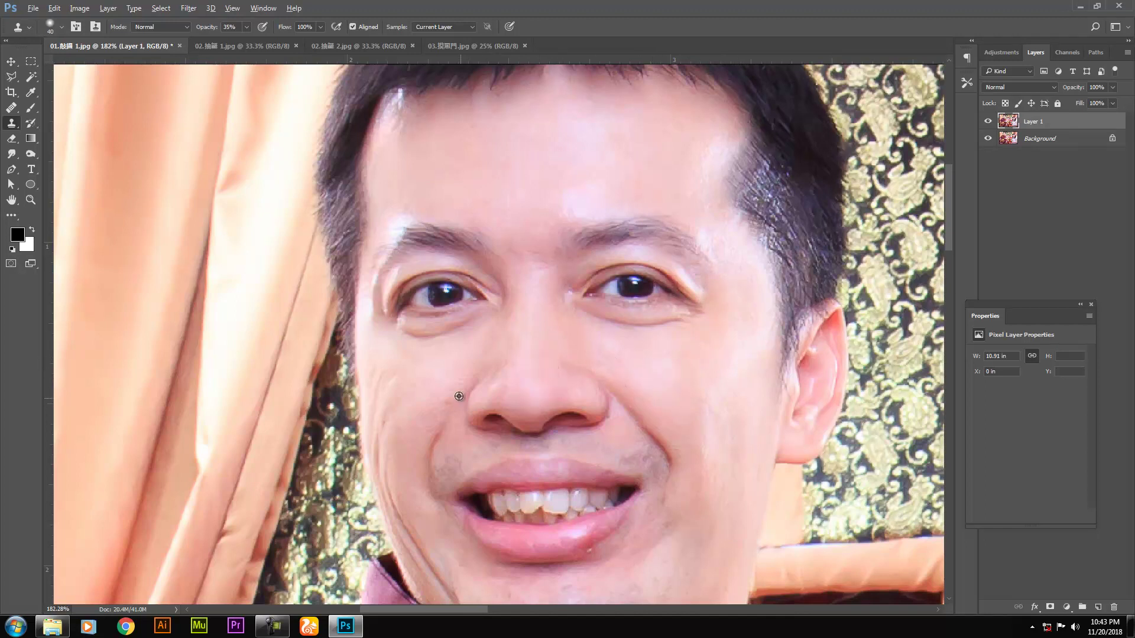
- Enlarge the Clone Stamp brush to 60 and smooth the man's cheeks and the crease beside his mouth
drag(451, 392, 496, 276)
key(bracketright)
key(bracketright)
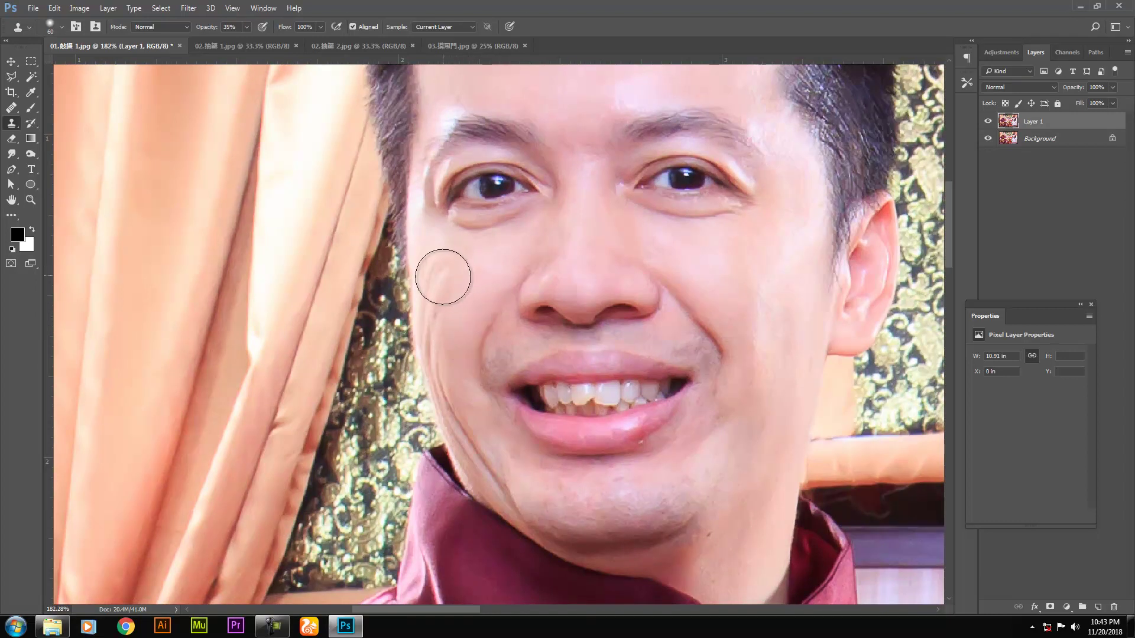
click(681, 348)
alt+click(720, 297)
click(734, 347)
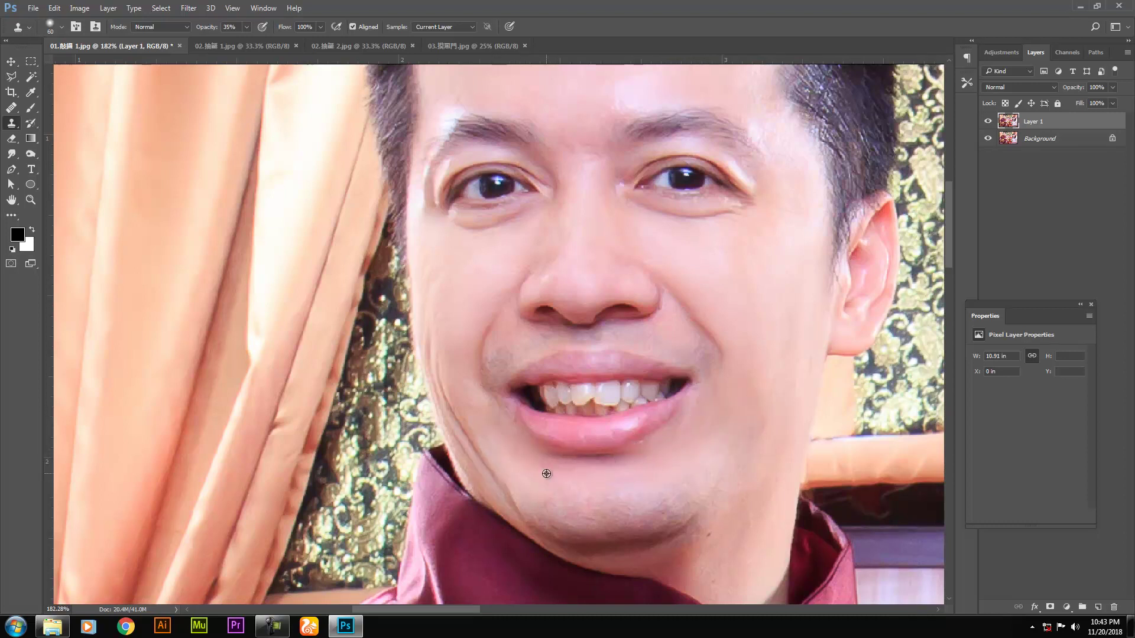
- Clone clean skin over the blemishes on the man's chin, jaw and neck
alt+click(560, 503)
alt+click(737, 526)
mouse_move(720, 538)
mouse_down()
mouse_move(704, 560)
mouse_move(770, 416)
mouse_up()
alt+click(716, 546)
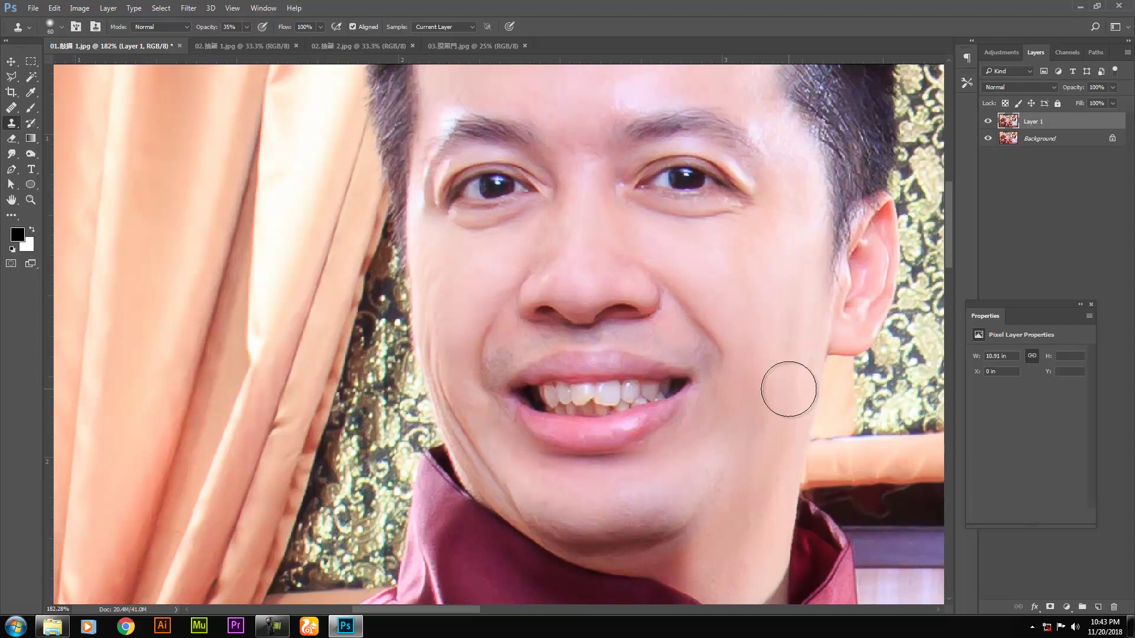
- Tone down the shiny highlights on the man's forehead and temple with the Clone Stamp
scroll(800, 278, up, 3)
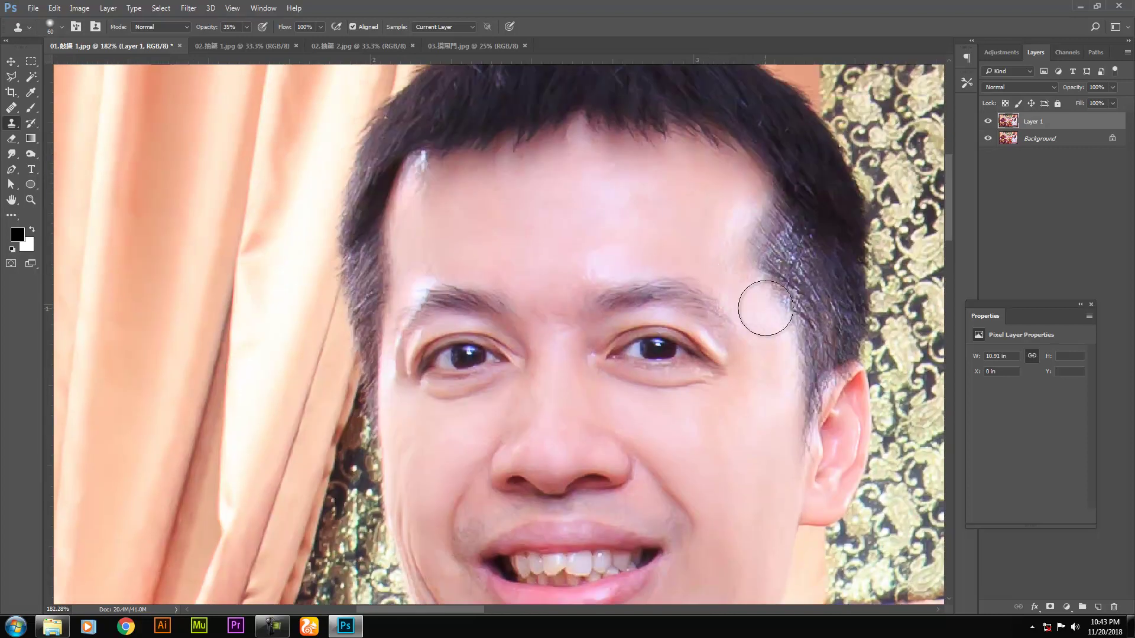
alt+click(719, 226)
alt+click(740, 260)
drag(722, 213, 746, 192)
alt+click(609, 227)
drag(604, 242, 584, 273)
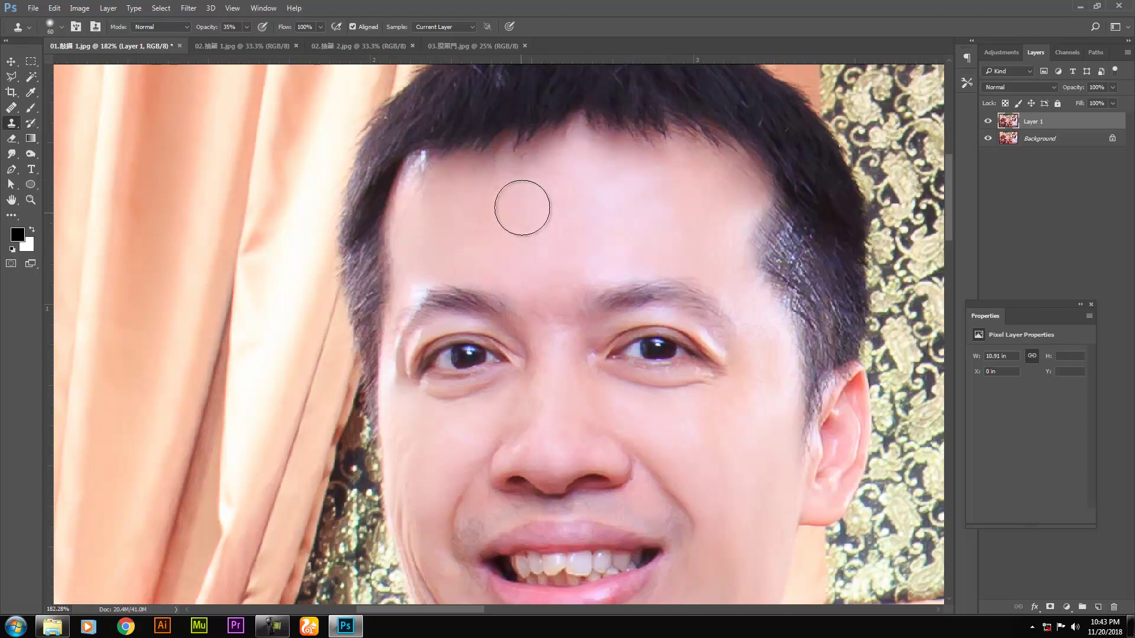
- Remove the deep creases along the man's lower cheek and jaw above the collar with the Healing Brush
scroll(801, 192, down, 3)
scroll(694, 232, up, 2)
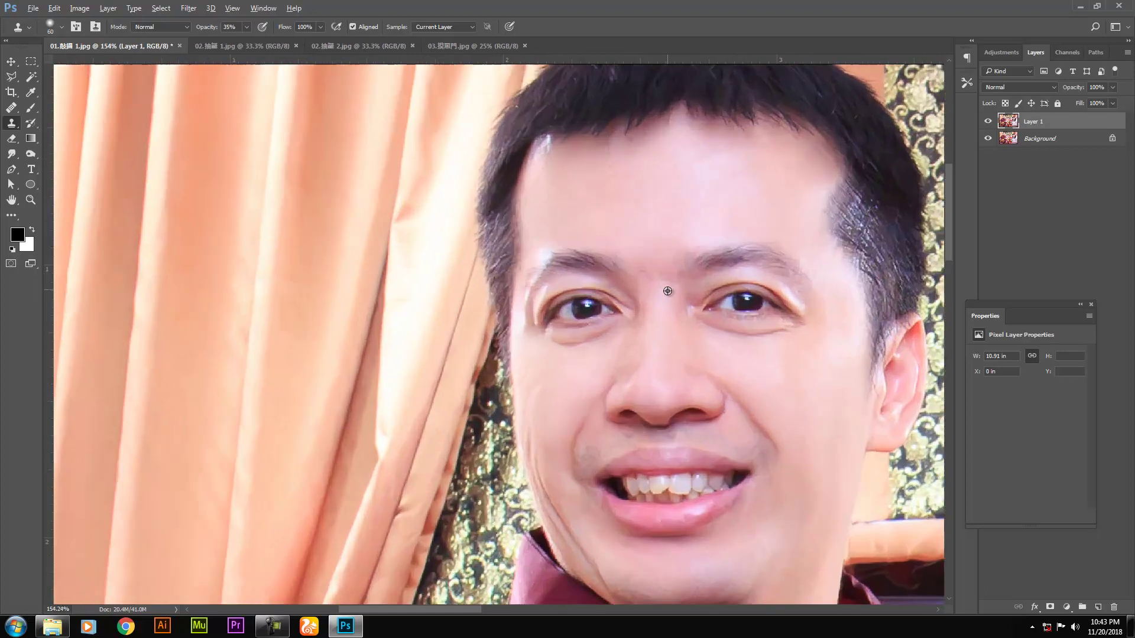
scroll(658, 257, down, 3)
scroll(658, 257, down, 1)
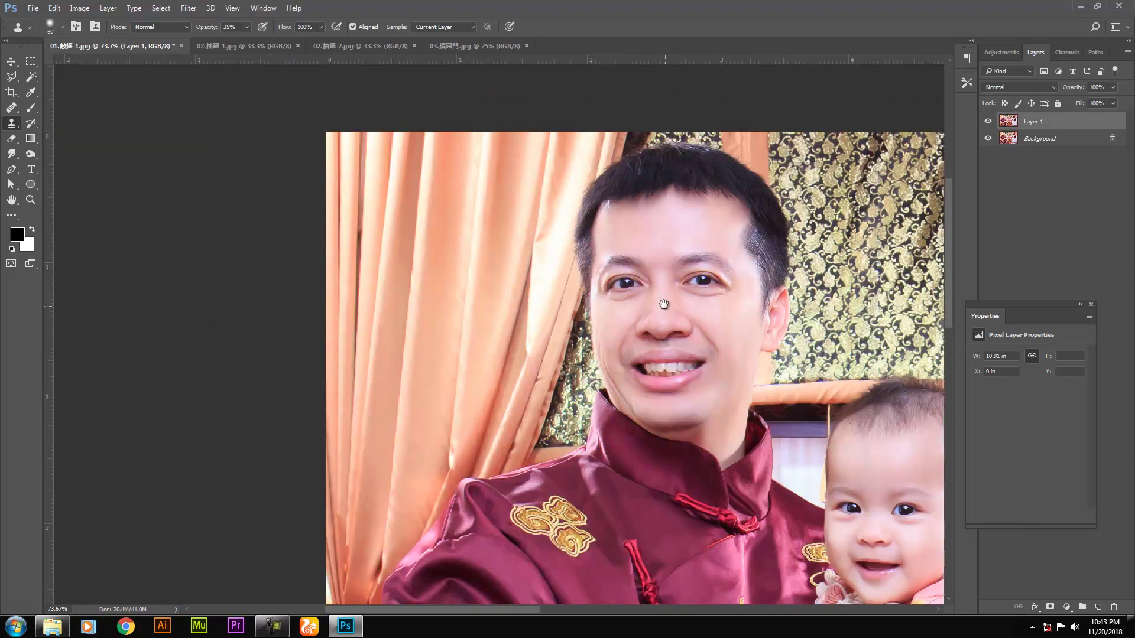
scroll(597, 343, up, 3)
key(j)
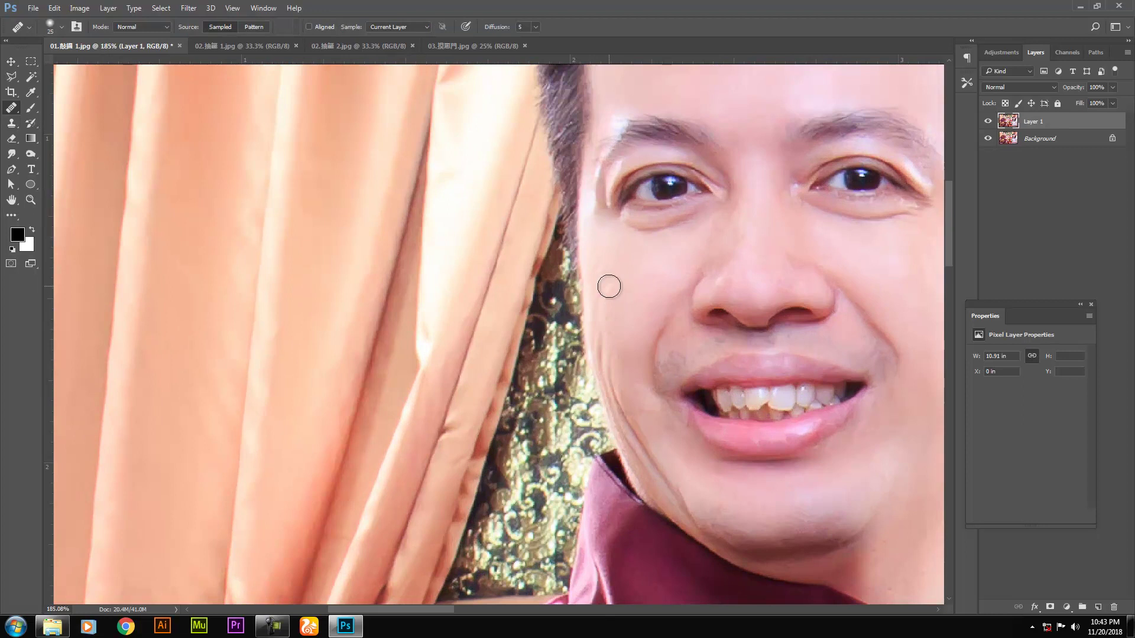
mouse_move(610, 356)
mouse_down()
mouse_move(623, 410)
mouse_move(683, 502)
mouse_up()
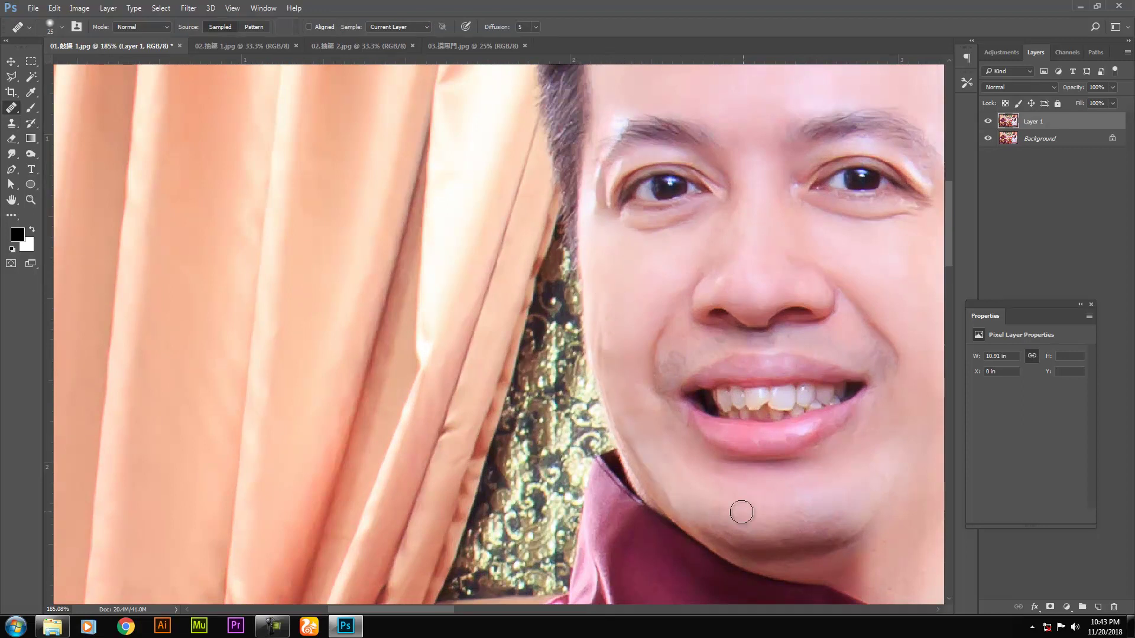
drag(630, 427, 668, 500)
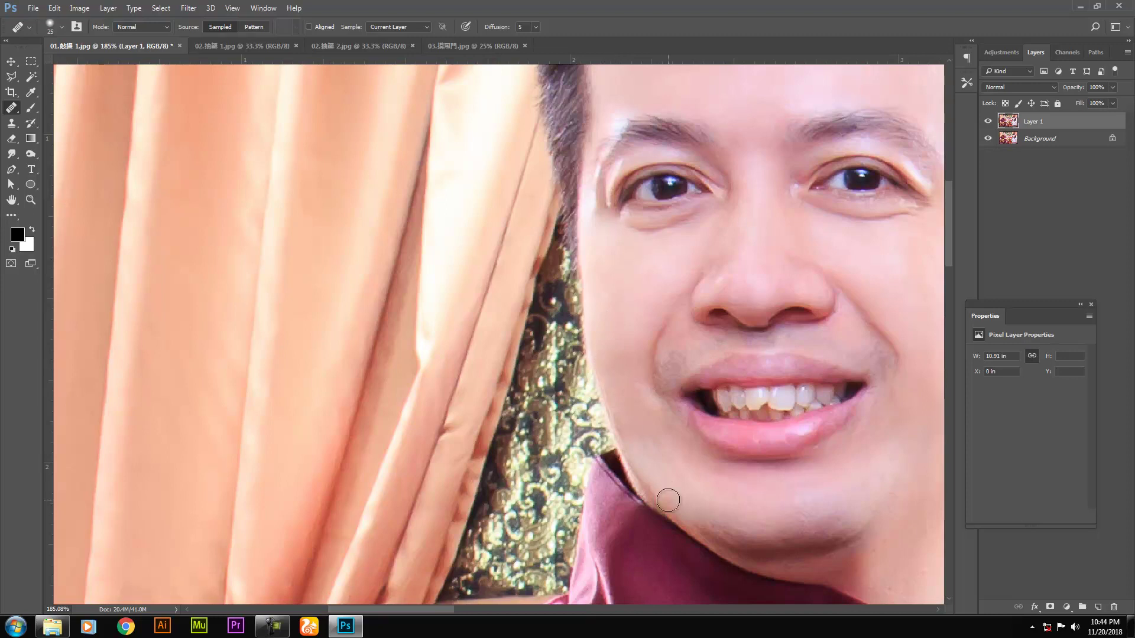
scroll(728, 339, down, 3)
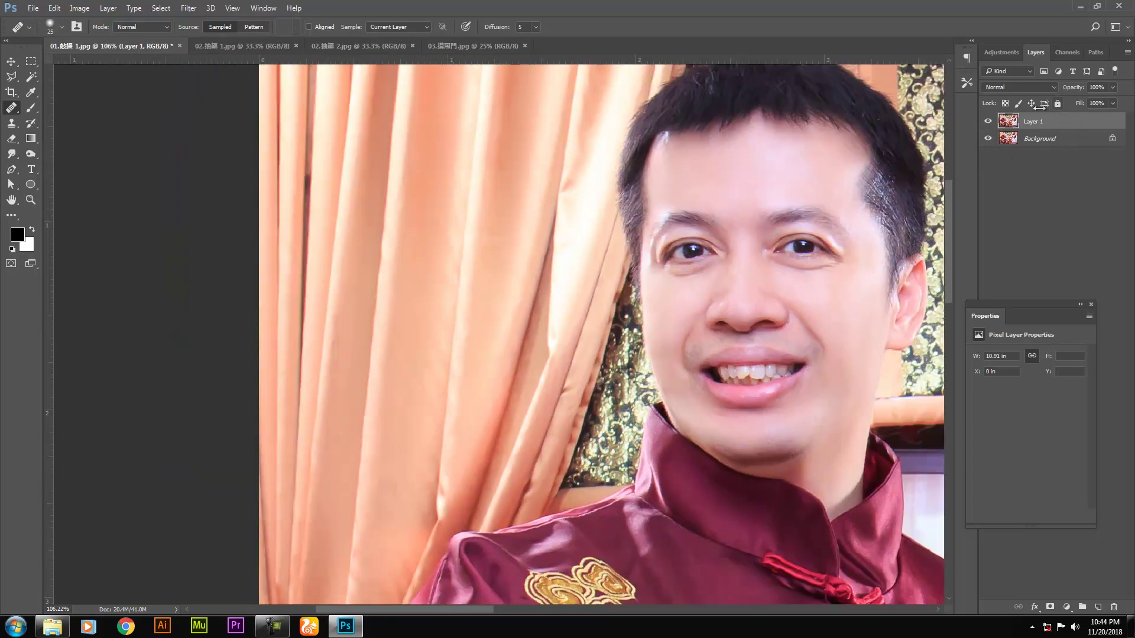
- Hide and show the retouched layer to compare the man's face with the original, and bring the woman's face into view
click(987, 121)
click(986, 121)
scroll(721, 269, down, 6)
drag(686, 280, 349, 189)
drag(668, 233, 380, 242)
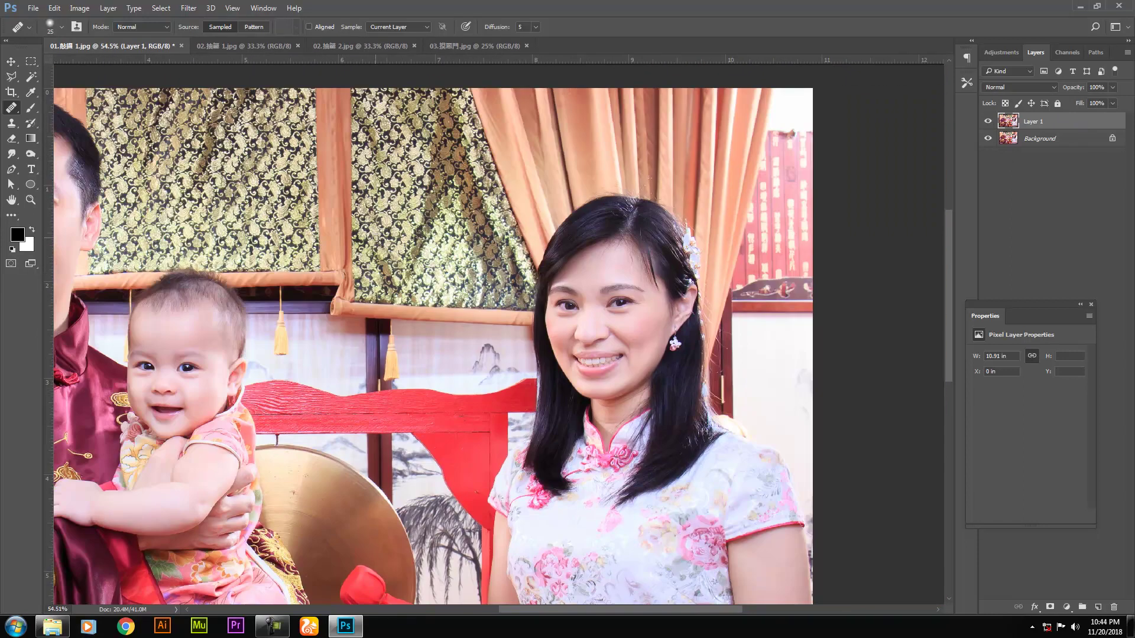
- Smooth the skin beneath the woman's eye on the earring side using the Clone Stamp at brush size 45
scroll(620, 272, up, 3)
key(s)
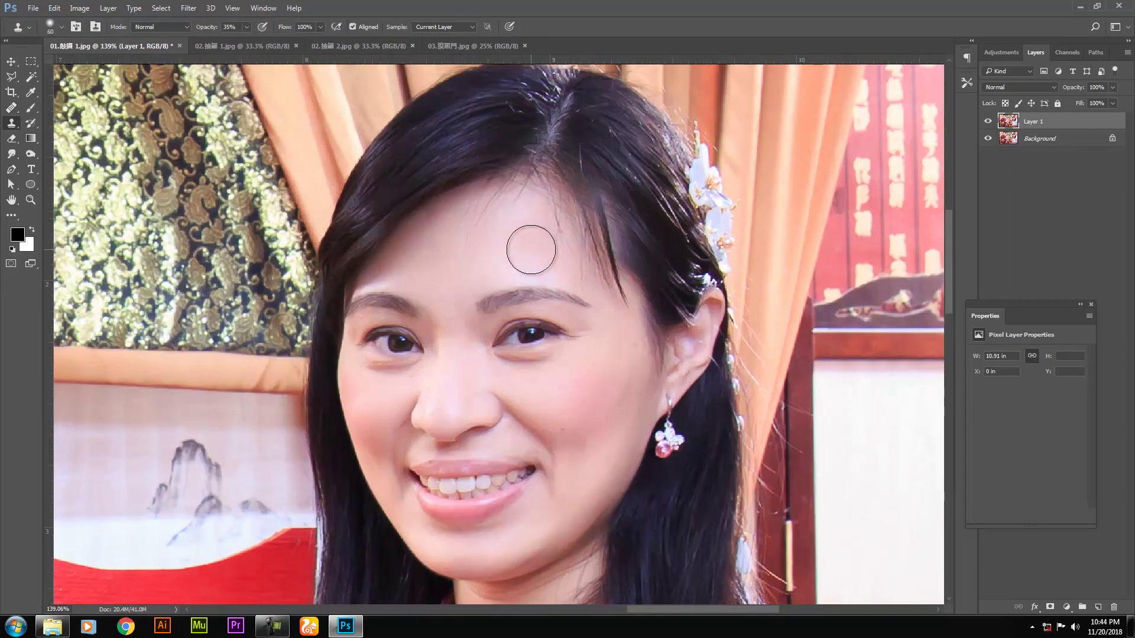
key(bracketright)
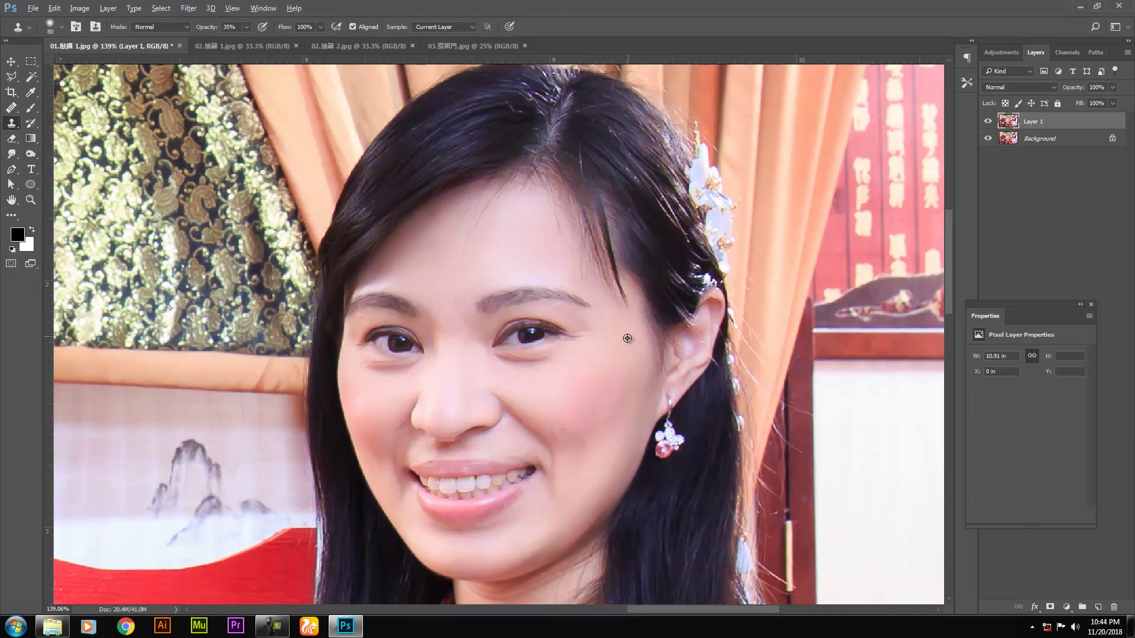
key(bracketleft)
key(bracketleft)
key(bracketleft)
key(bracketleft)
drag(495, 362, 550, 362)
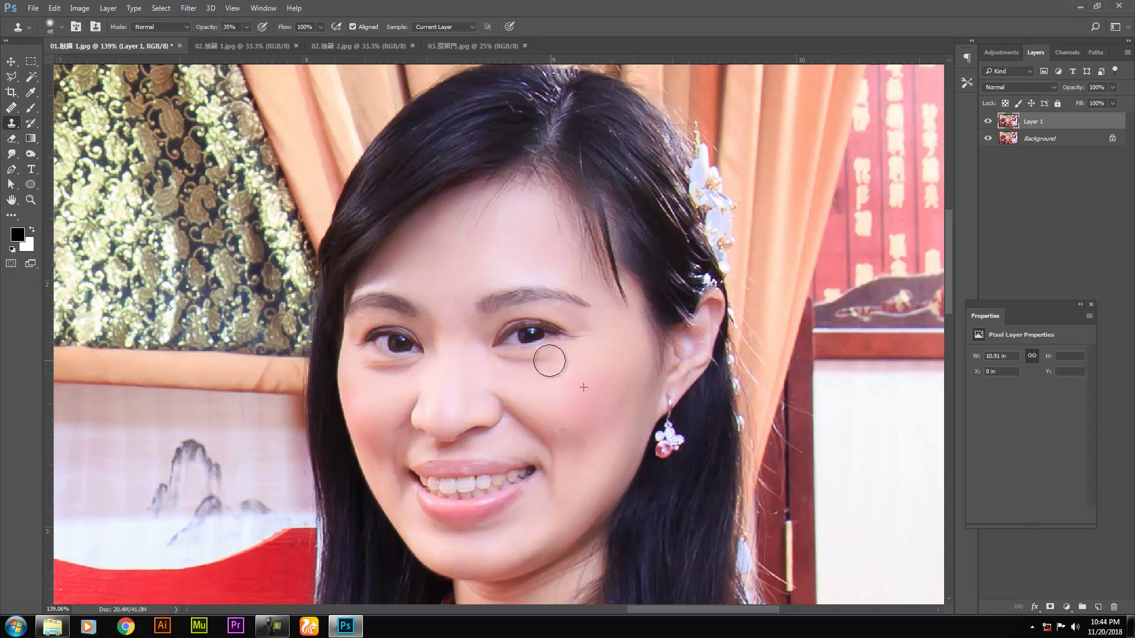
- Clone clean skin beneath the woman's other eye and over the small mole on her cheek
mouse_move(415, 367)
mouse_down()
mouse_move(362, 368)
mouse_move(387, 370)
mouse_up()
key(ctrl+alt+z)
alt+click(405, 390)
key(ctrl+z)
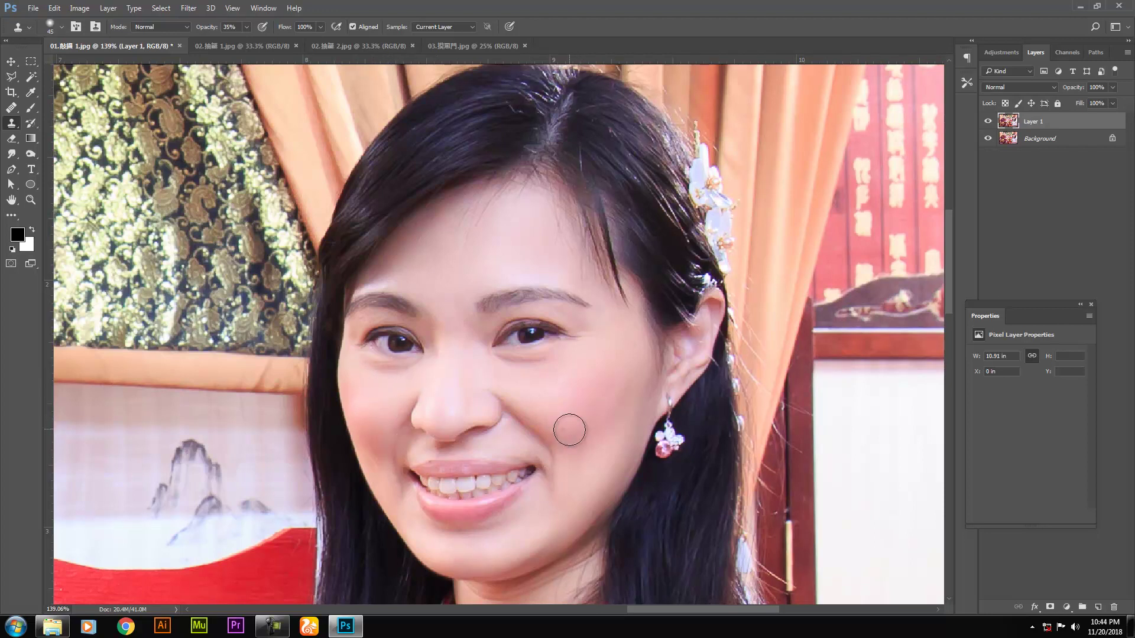
- Remove the creases across the woman's neck beneath her chin with the Healing Brush
drag(608, 514, 600, 337)
scroll(461, 427, up, 6)
key(bracketleft)
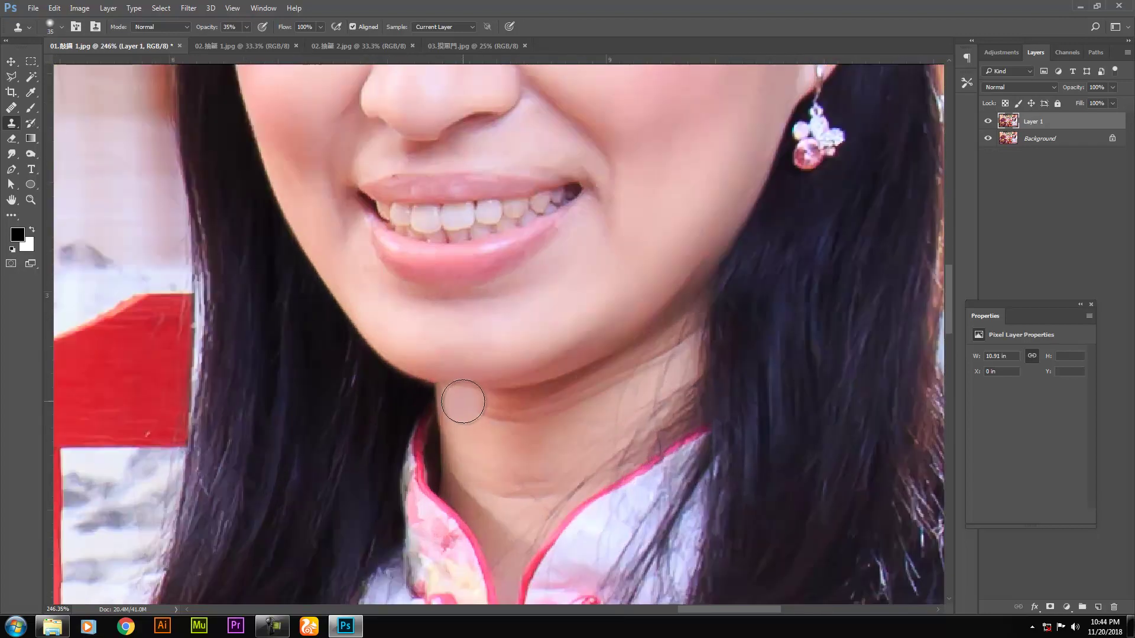
key(j)
mouse_move(464, 409)
mouse_down()
mouse_move(519, 413)
mouse_move(597, 390)
mouse_move(581, 409)
mouse_up()
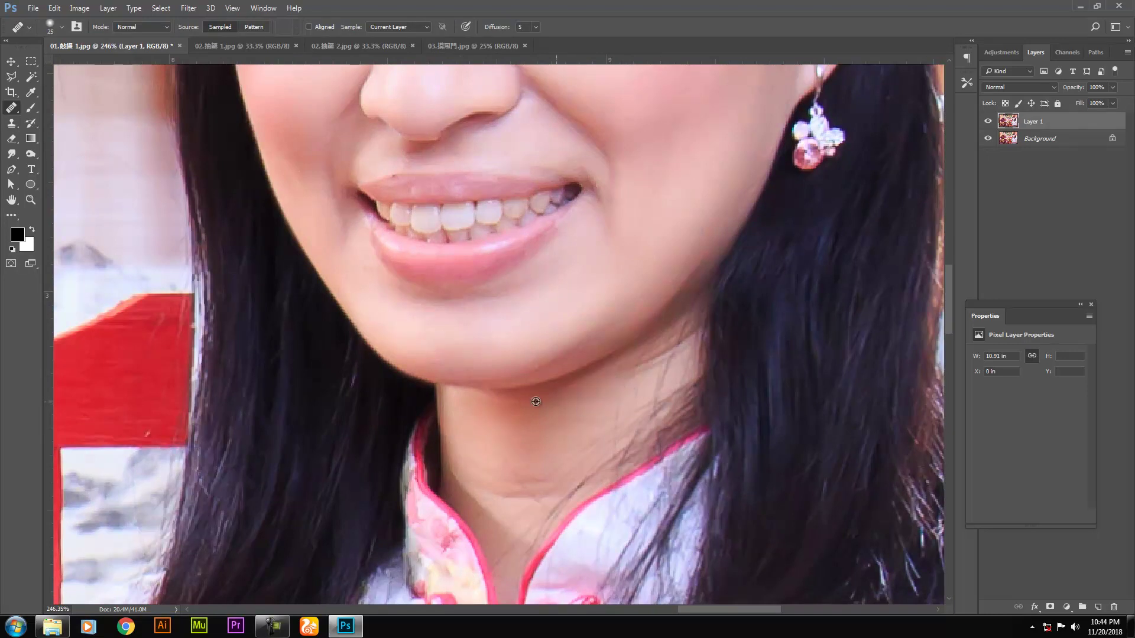
drag(552, 462, 544, 457)
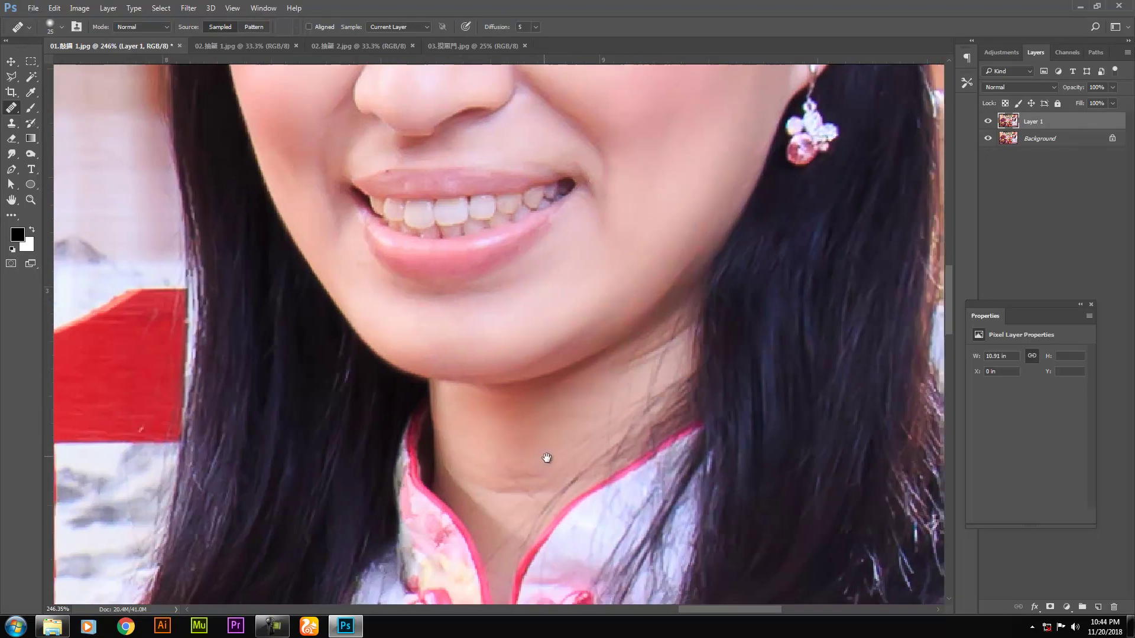
mouse_move(466, 453)
mouse_down()
mouse_move(529, 474)
mouse_move(482, 478)
mouse_up()
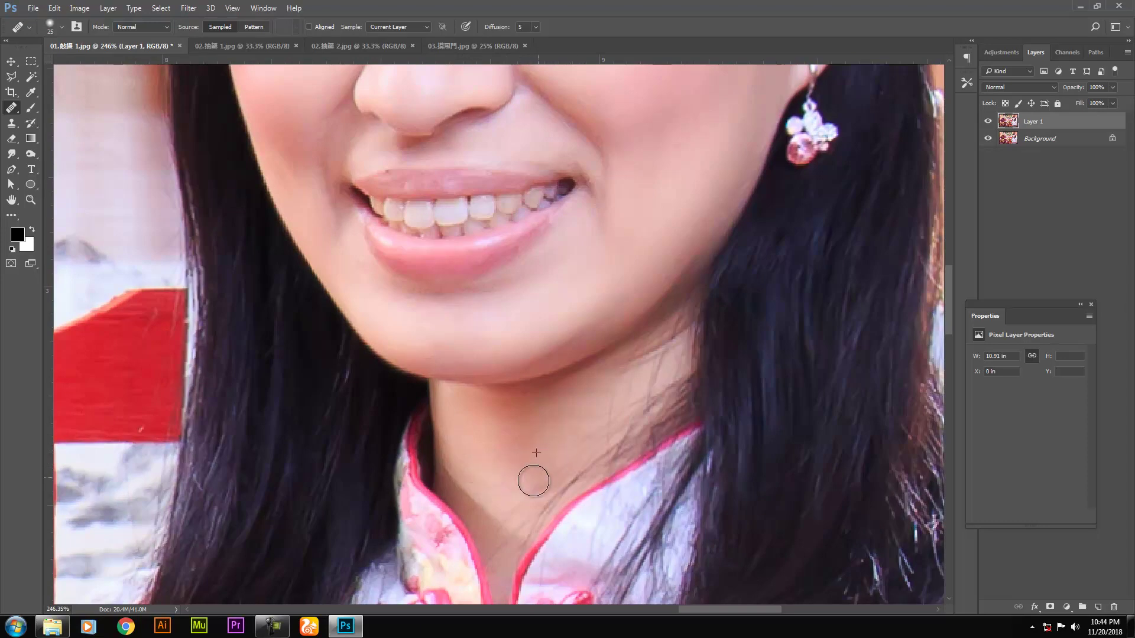
- Heal the stray hairs crossing the side of the woman's neck above the collar
drag(676, 383, 661, 397)
alt+click(661, 378)
drag(672, 342, 603, 397)
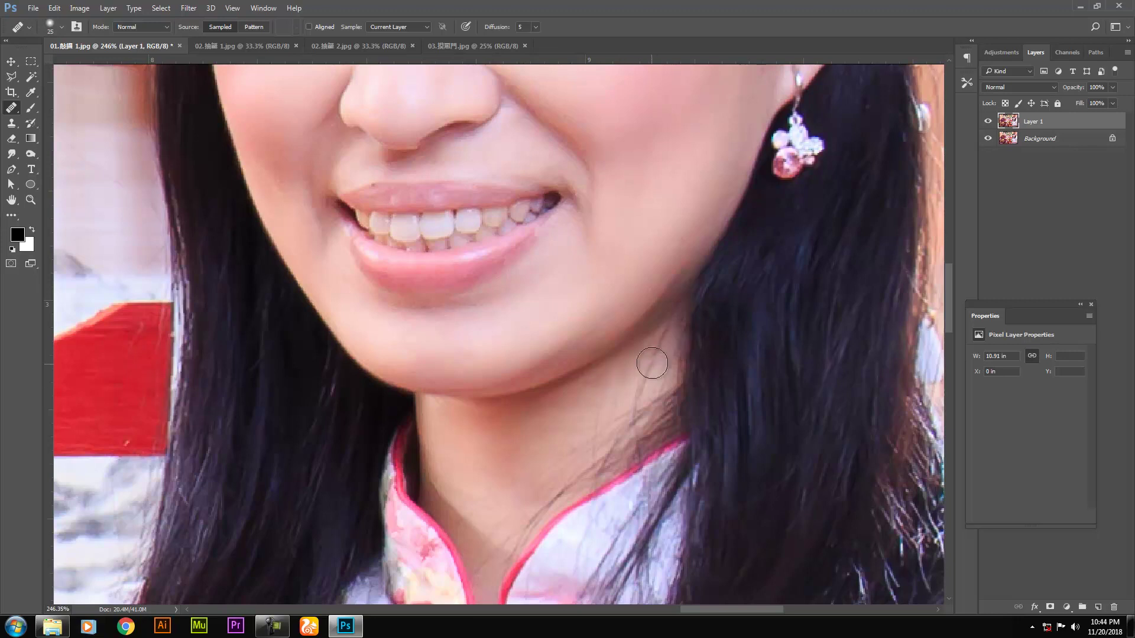
- Toggle the retouched layer's visibility and check the woman's retouching against the whole family portrait
scroll(692, 278, down, 10)
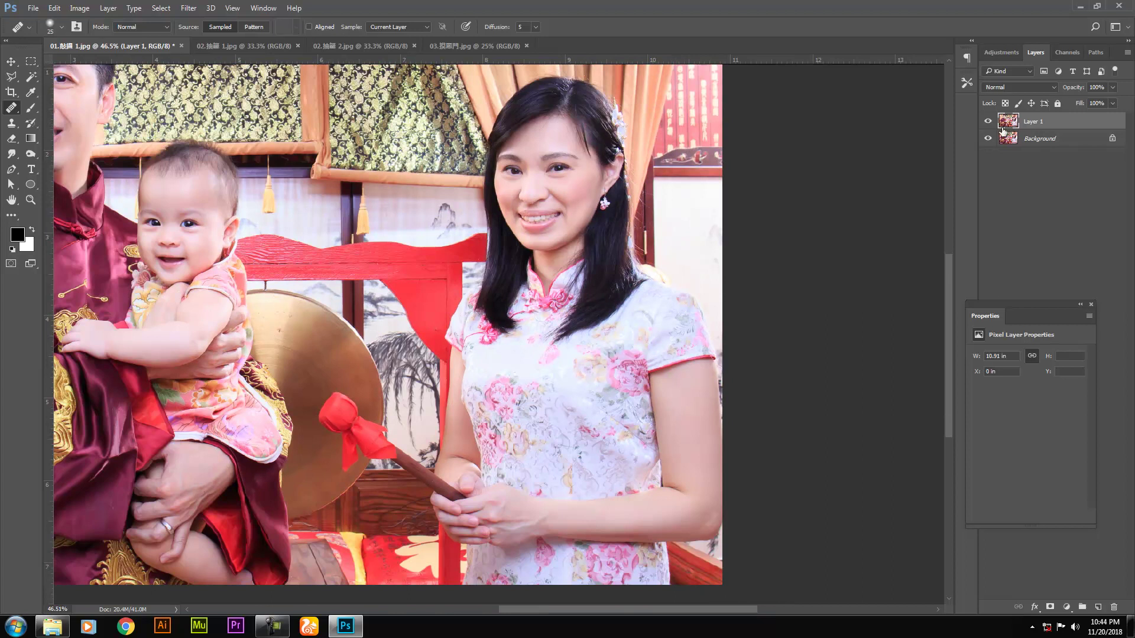
click(985, 121)
drag(565, 183, 760, 308)
scroll(760, 295, down, 1)
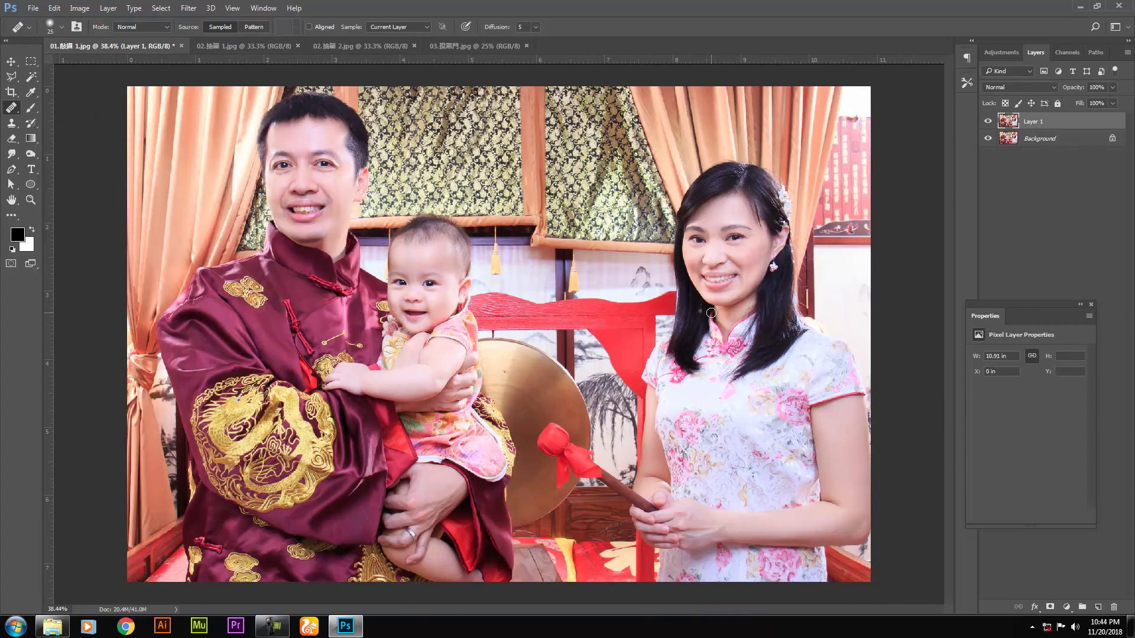
- Soften the smile creases on the woman's cheeks beside her nose and mouth with the Clone Stamp at 35% opacity
scroll(760, 269, up, 2)
scroll(746, 257, up, 6)
key(s)
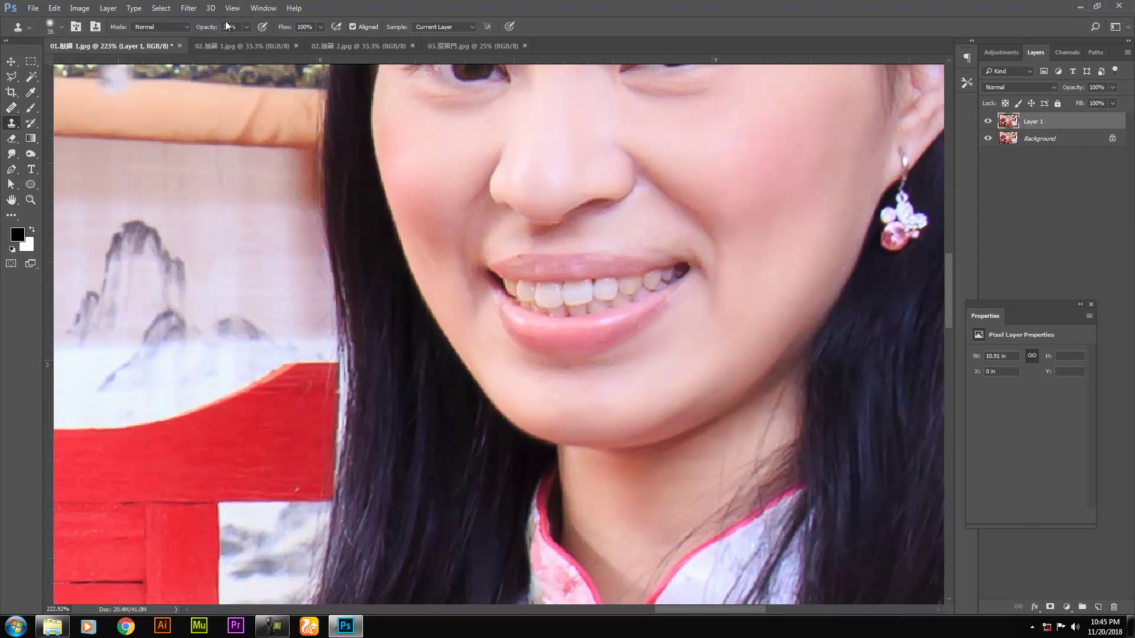
alt+click(667, 139)
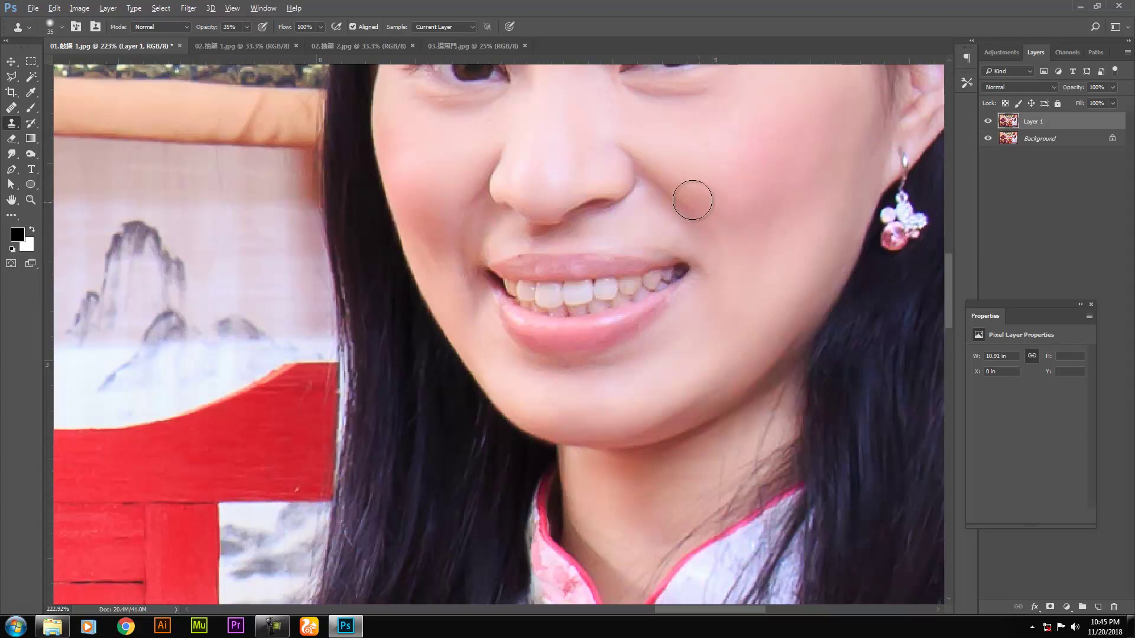
alt+click(721, 225)
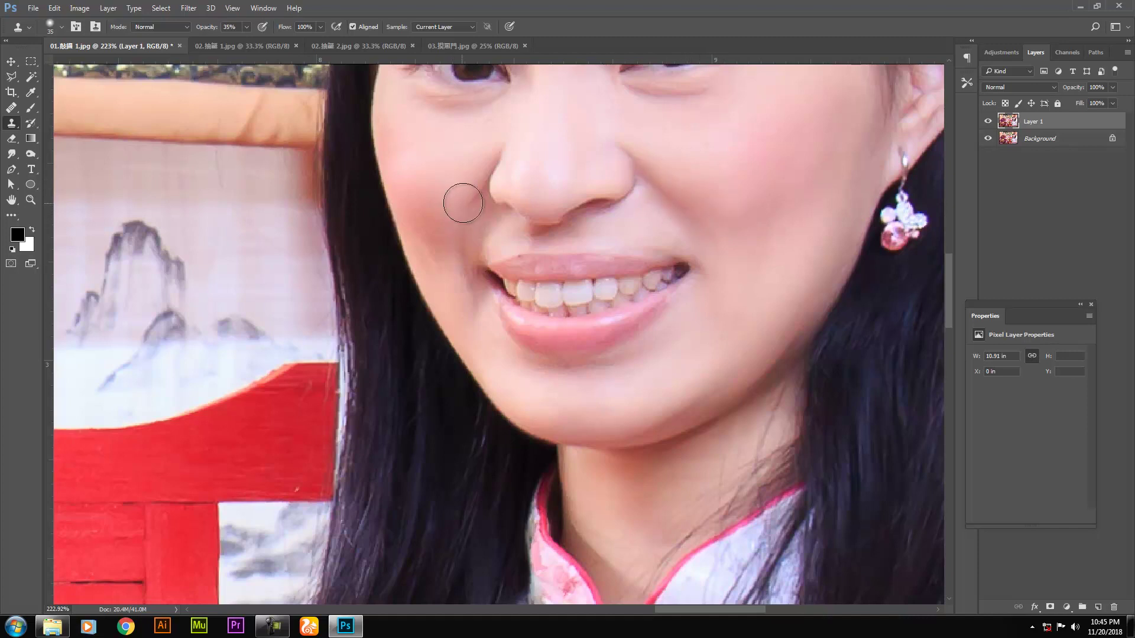
scroll(521, 198, down, 5)
drag(577, 193, 585, 227)
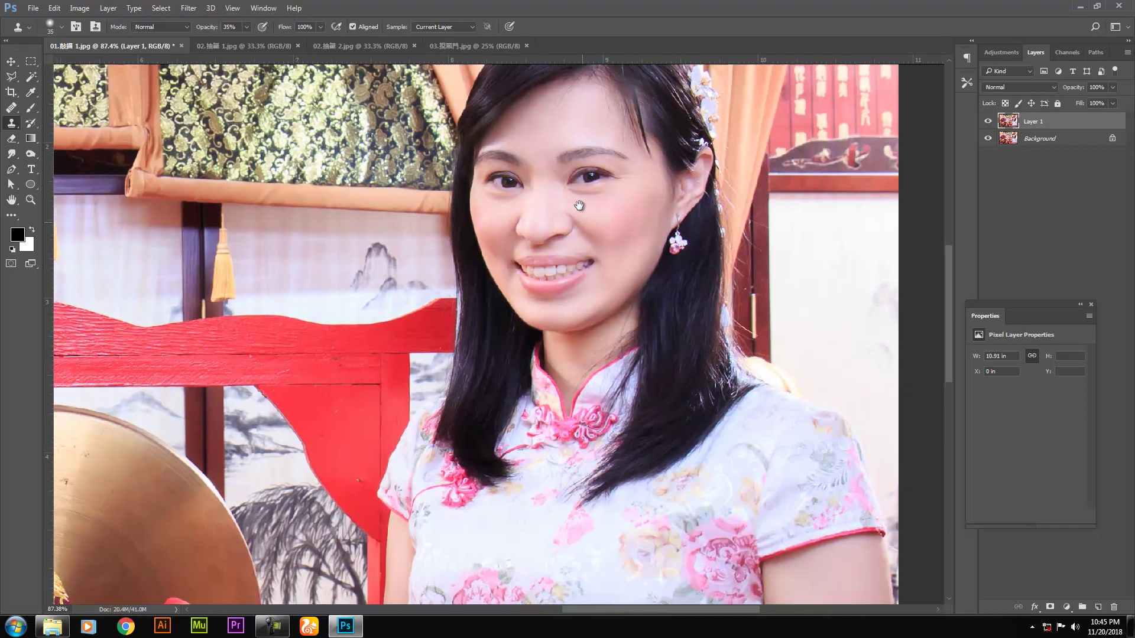
- Merge the retouched layer into the background and close the portrait, saving it as a JPEG at quality 12 (Maximum)
key(ctrl+e)
key(v)
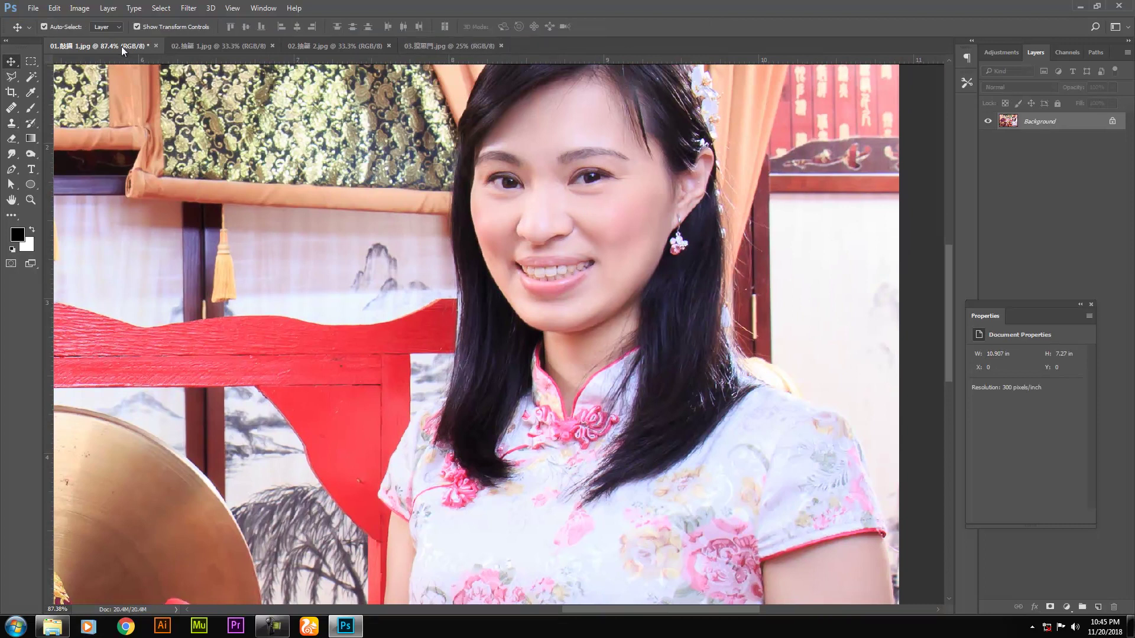
click(155, 46)
click(522, 231)
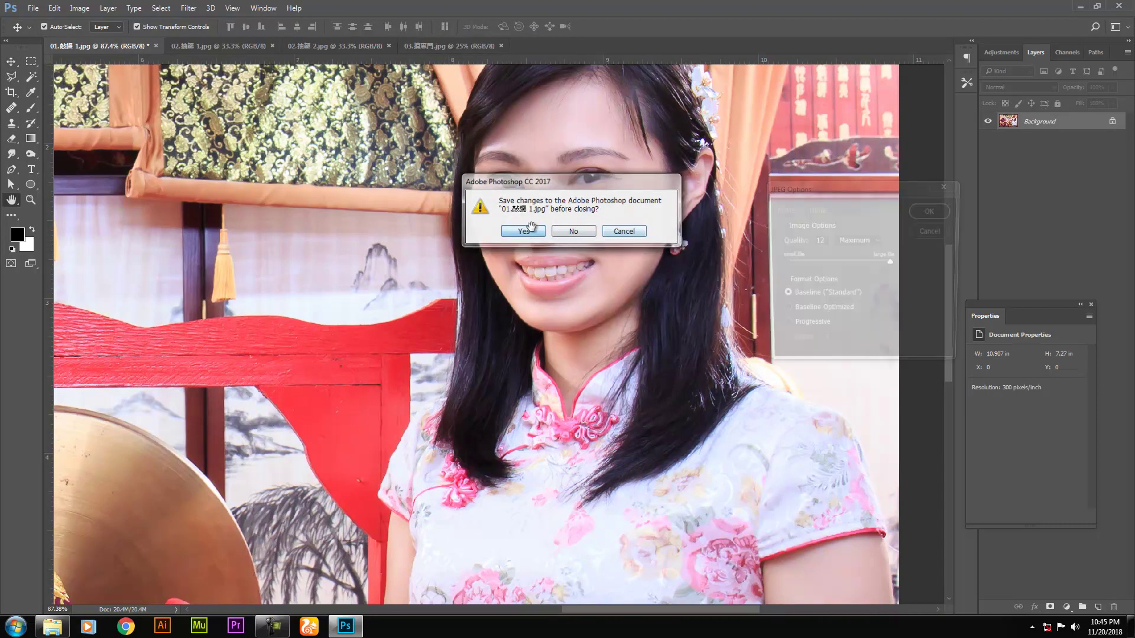
click(931, 210)
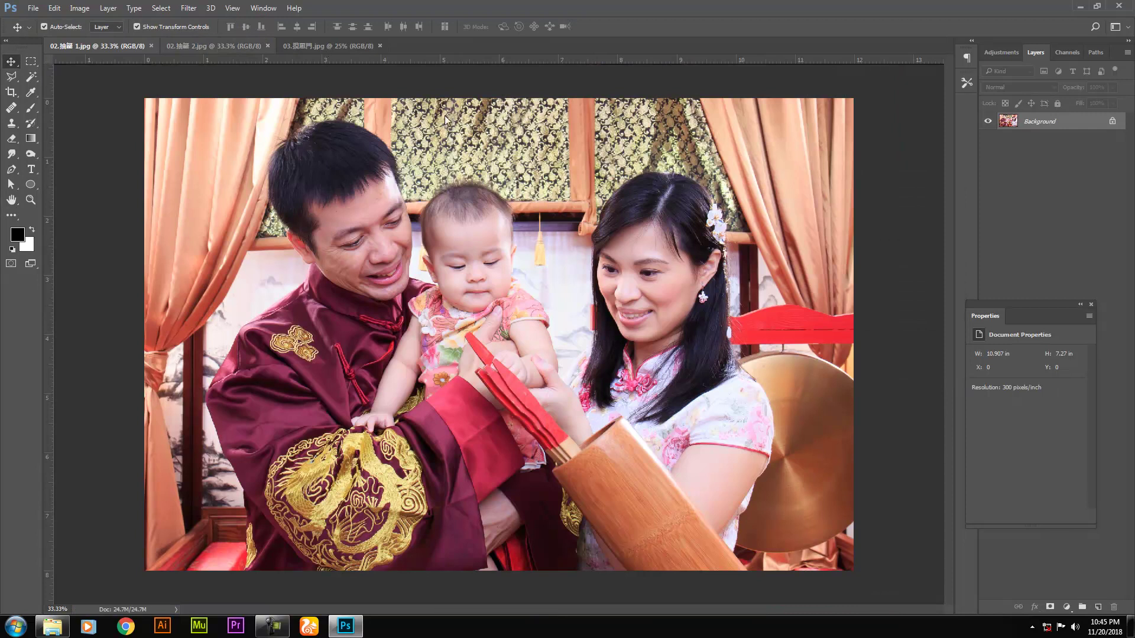
- Duplicate the background layer of the portrait numbered 03 and open a selected area around the mother in Liquify
key(ctrl+Tab)
key(ctrl+Tab)
key(ctrl+j)
key(m)
scroll(523, 368, down, 3)
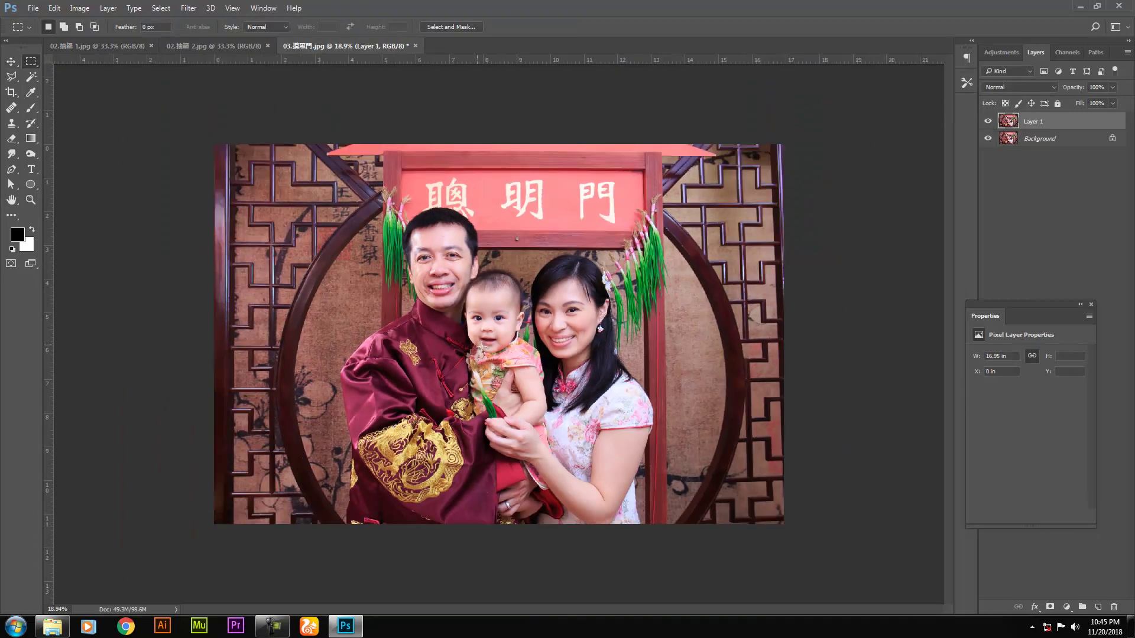
key(ctrl+shift+x)
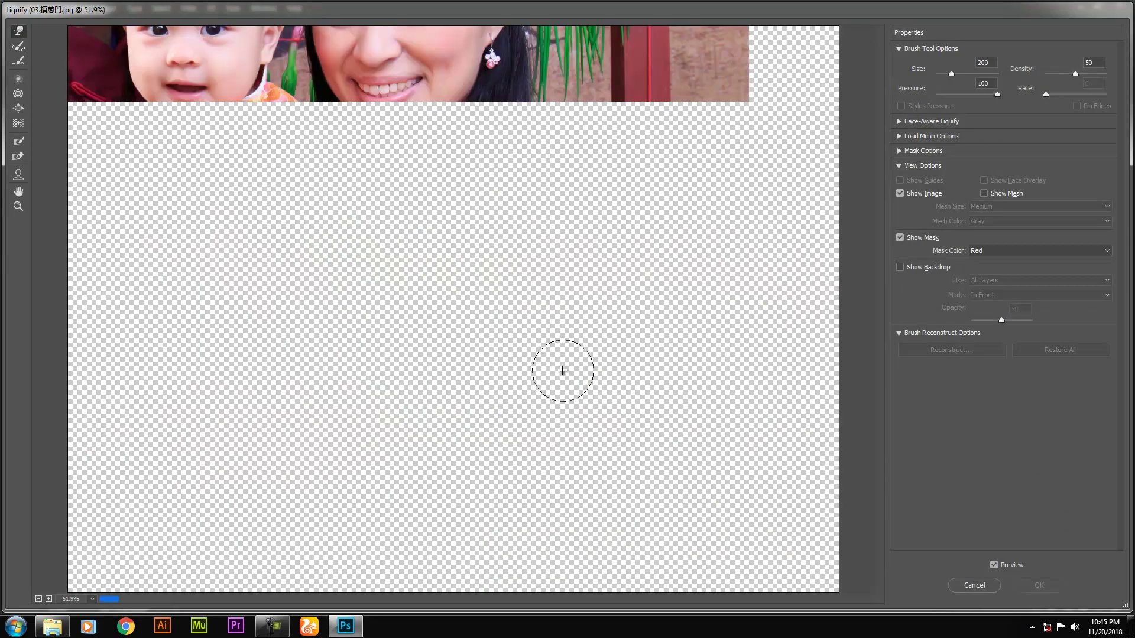
- Enlarge the Liquify brush to 500 and push in the inner edge of the mother's upper arm above the elbow
key(bracketright)
key(])
key(])
key(])
key(])
key(])
key(])
key(])
key(bracketleft)
mouse_move(469, 380)
mouse_down()
mouse_move(480, 380)
mouse_move(478, 366)
mouse_up()
drag(459, 409, 468, 408)
drag(459, 363, 466, 362)
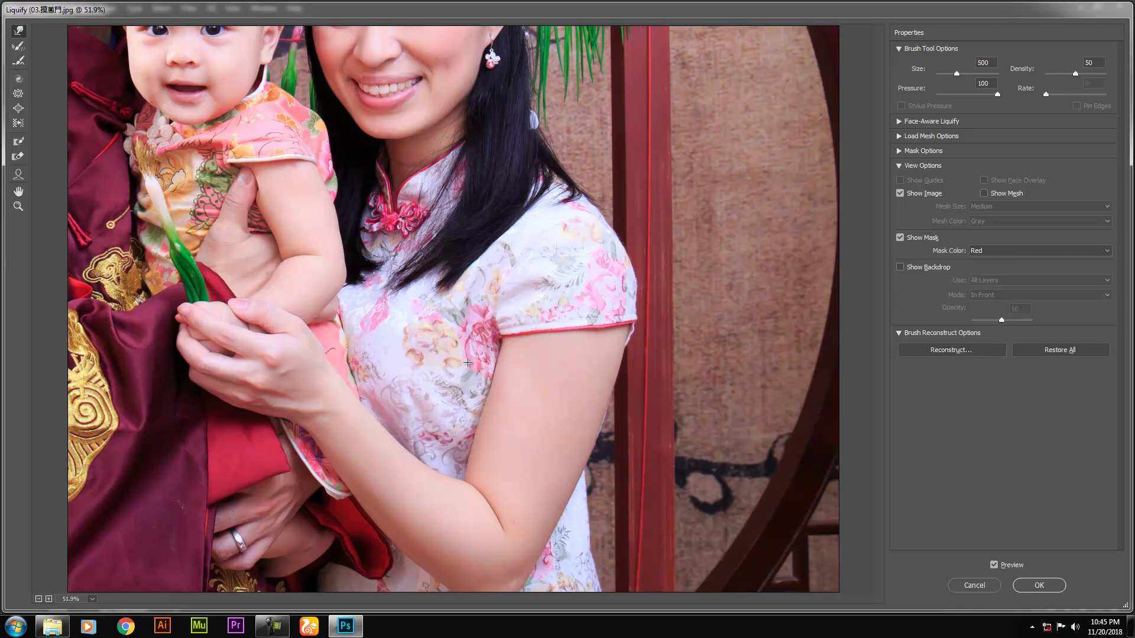
- Slim the outer edge of the mother's upper arm and reshape the area near her elbow, adjusting the Liquify brush size
key(])
key(])
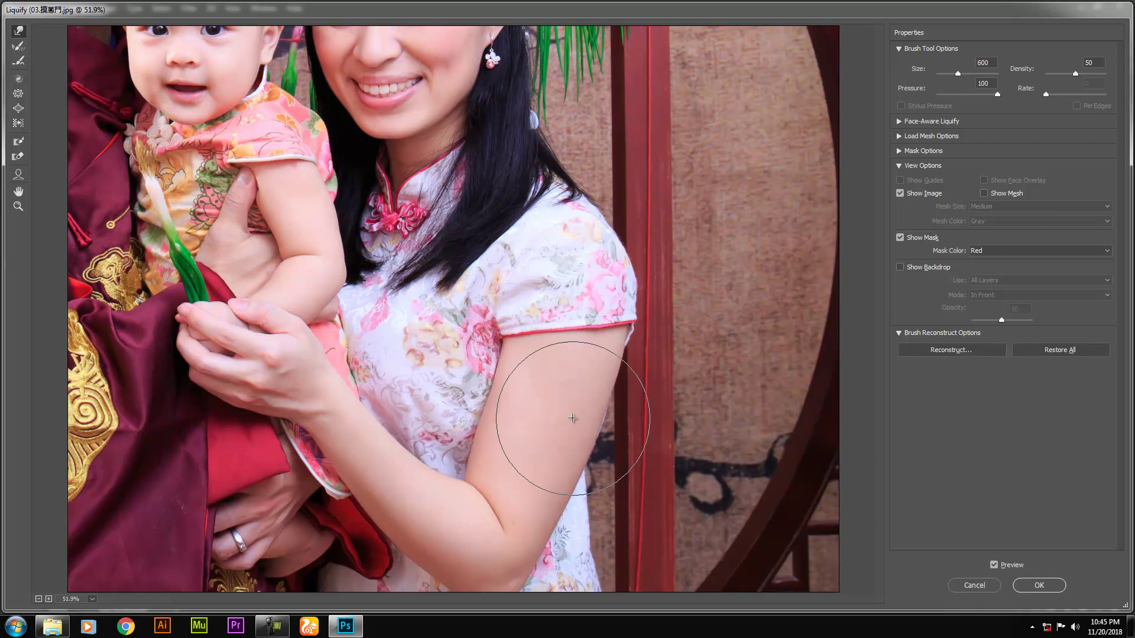
key(bracketright)
mouse_move(556, 499)
mouse_down()
mouse_move(535, 494)
mouse_move(571, 500)
mouse_up()
key(bracketleft)
key(bracketleft)
key(bracketleft)
key(bracketleft)
drag(593, 434, 586, 434)
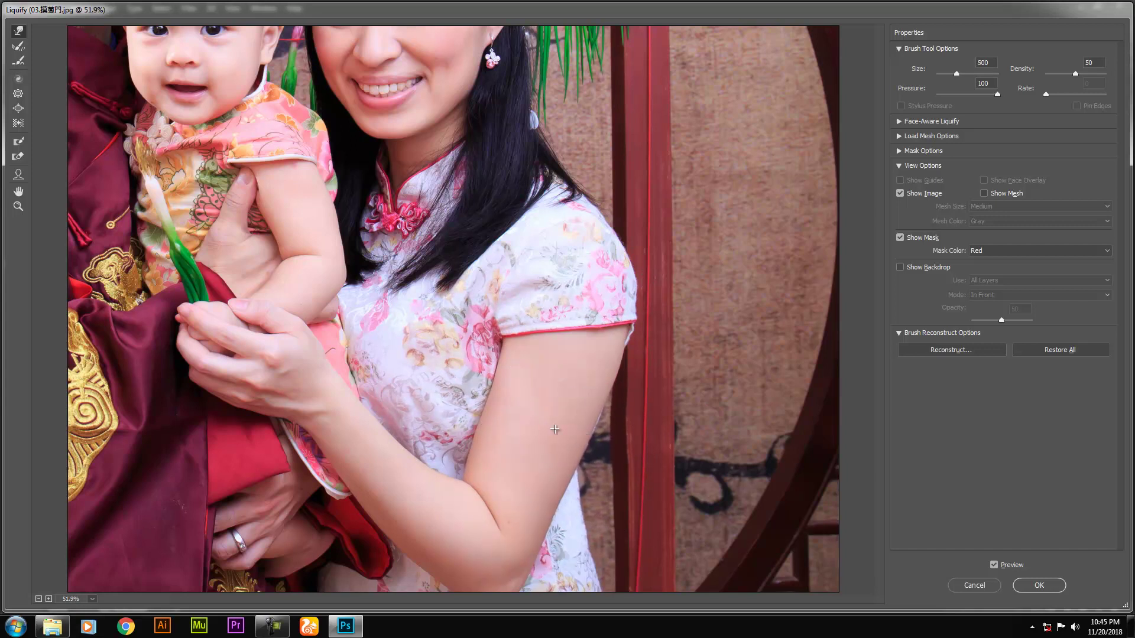
- Refine the inner bend of the mother's elbow, reduce the Liquify brush for the jaw area and apply the distortion
key(])
key(])
key([)
drag(463, 449, 465, 434)
key(])
key(bracketleft)
key(bracketleft)
key(bracketleft)
key(bracketleft)
key(bracketright)
key(bracketright)
key(bracketright)
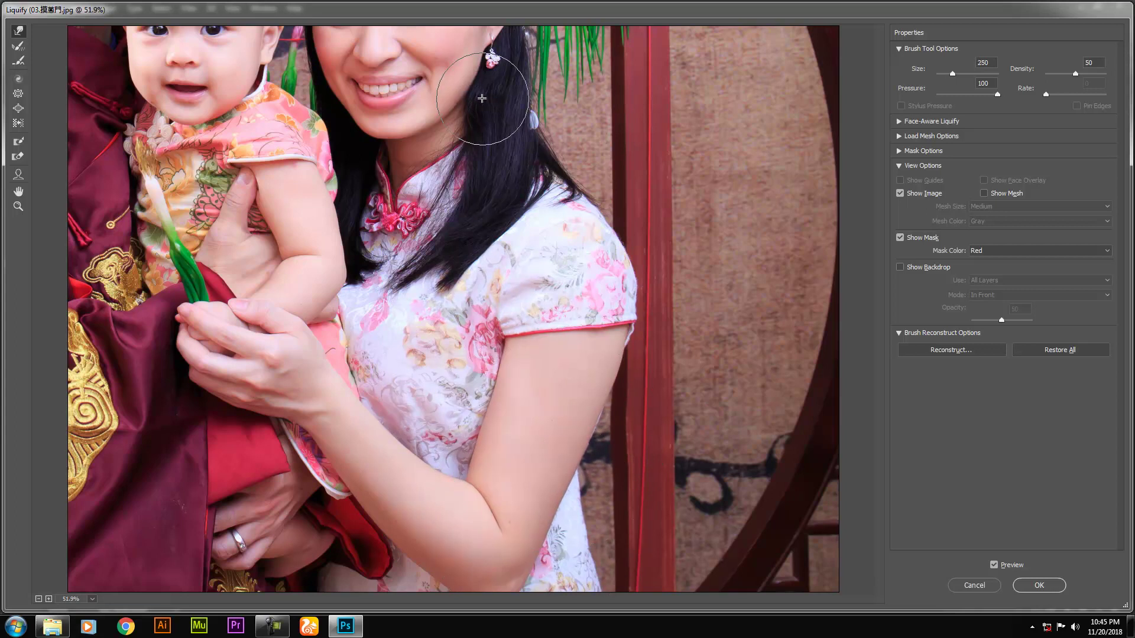
key(bracketleft)
key(bracketleft)
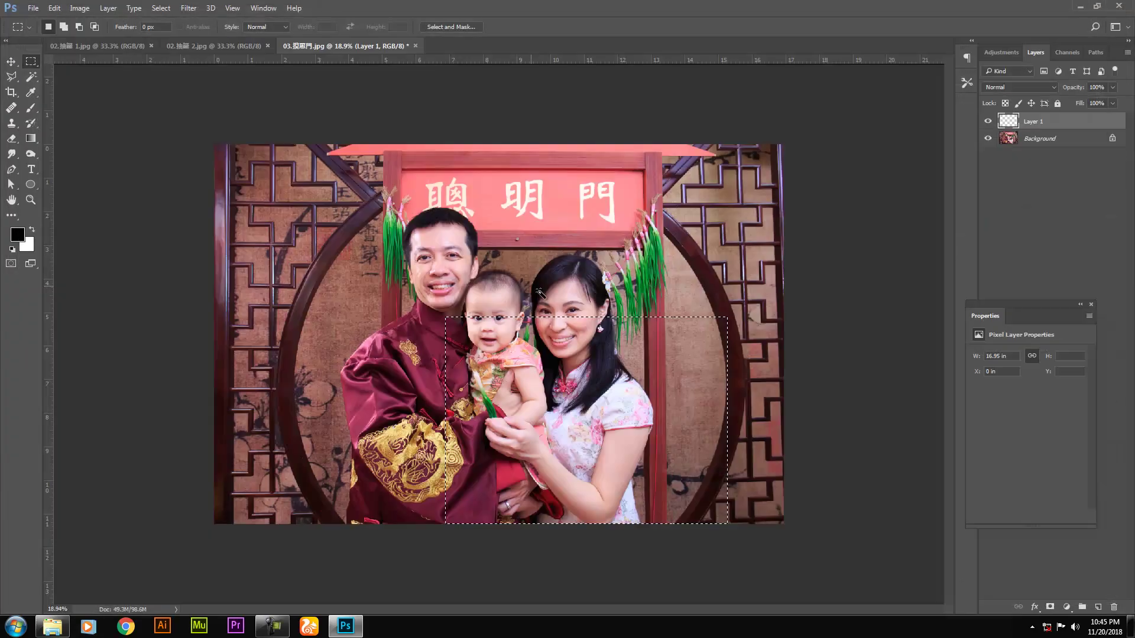
- Remove the crow's feet at the outer corner of the man's eye nearest the baby with the Healing Brush
scroll(439, 231, up, 2)
scroll(439, 230, up, 8)
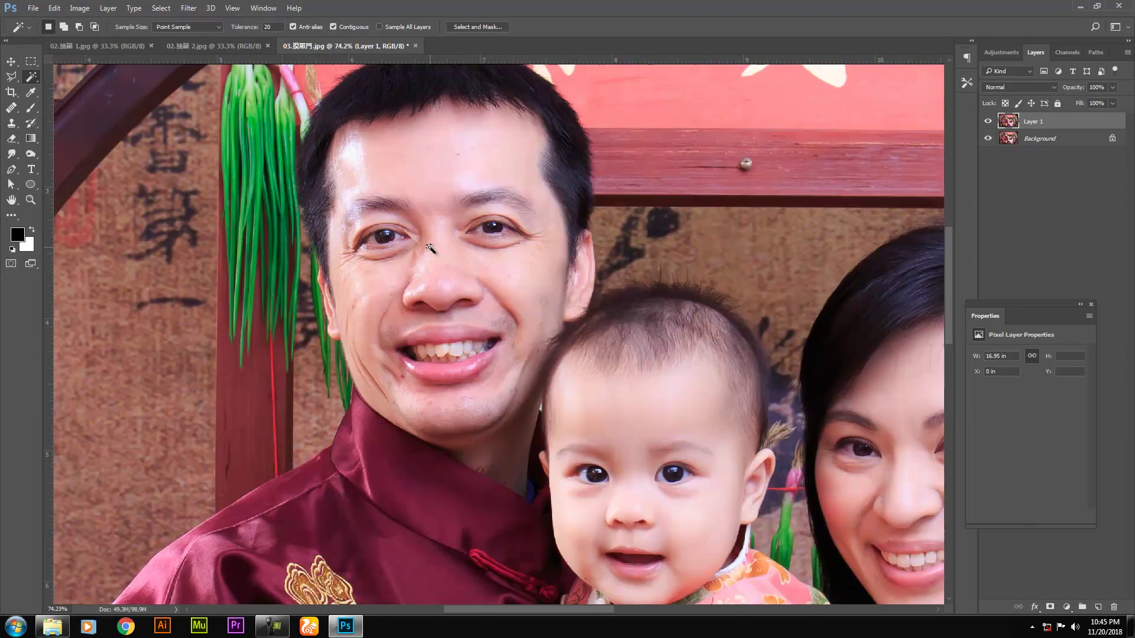
key(j)
scroll(524, 288, up, 2)
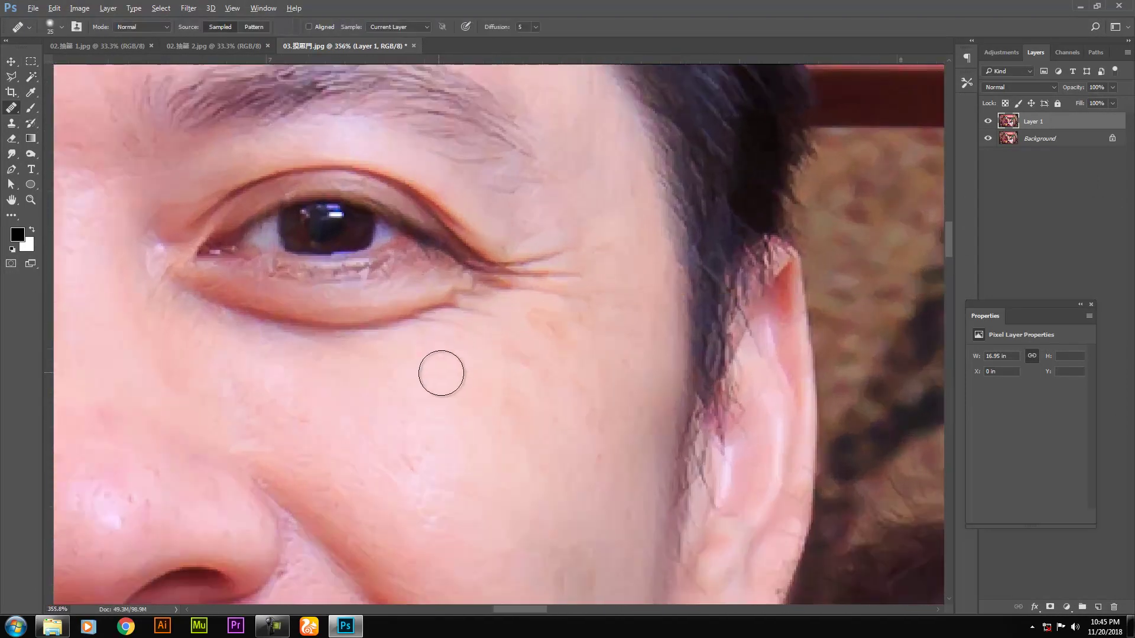
alt+click(529, 359)
mouse_move(572, 315)
mouse_down()
mouse_move(577, 296)
mouse_move(552, 276)
mouse_move(531, 284)
mouse_up()
mouse_move(516, 237)
mouse_down()
mouse_move(537, 268)
mouse_move(562, 251)
mouse_move(570, 262)
mouse_up()
alt+click(517, 313)
drag(506, 289, 496, 289)
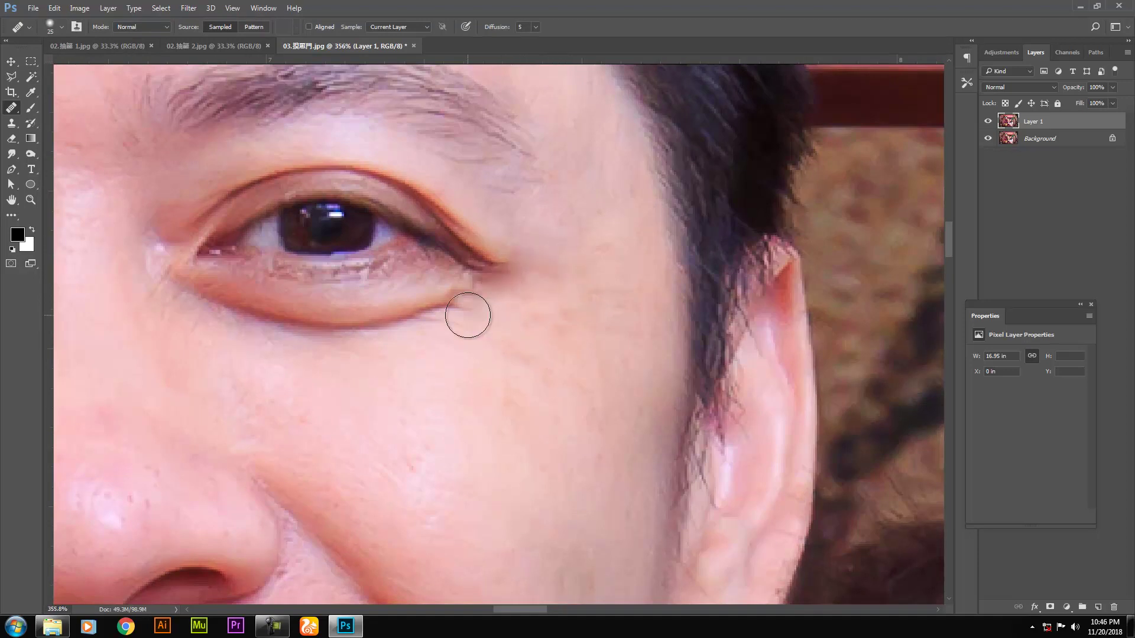
- Heal the wrinkles at the outer corner of the man's other eye, beside the green leaves
scroll(281, 385, down, 3)
mouse_move(165, 292)
mouse_down()
mouse_move(478, 220)
mouse_move(495, 285)
mouse_move(591, 277)
mouse_up()
alt+click(507, 319)
alt+click(478, 354)
mouse_move(458, 337)
mouse_down()
mouse_move(483, 315)
mouse_move(491, 287)
mouse_up()
mouse_move(292, 360)
mouse_down()
mouse_move(434, 384)
mouse_move(389, 416)
mouse_up()
mouse_move(385, 459)
mouse_down()
mouse_move(358, 447)
mouse_move(367, 478)
mouse_up()
alt+click(378, 481)
click(378, 432)
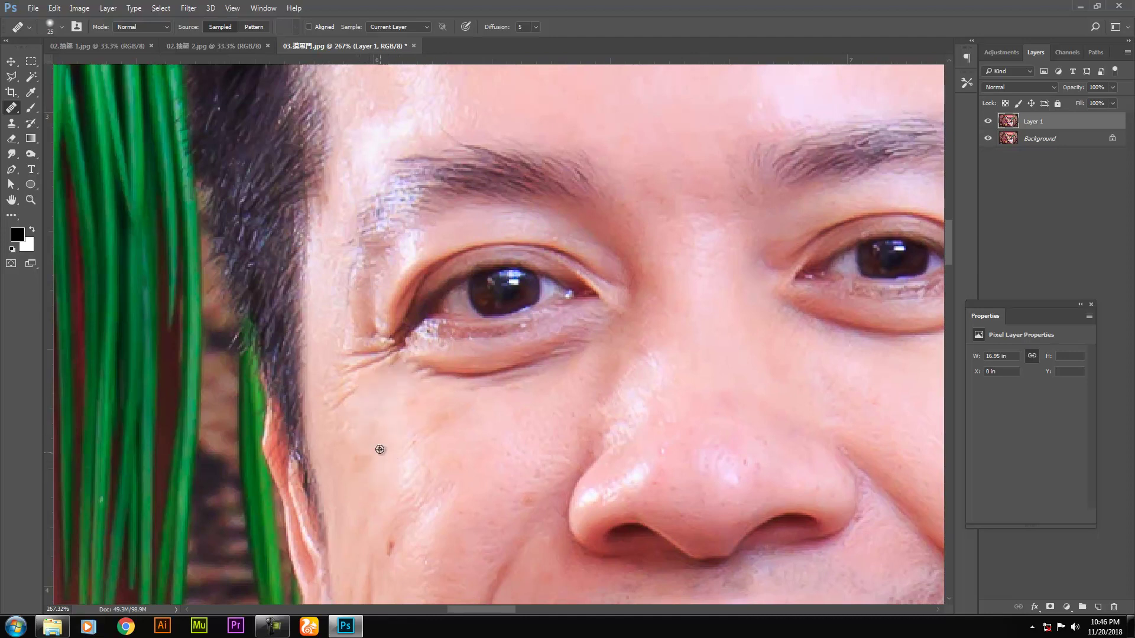
click(351, 460)
mouse_move(337, 390)
mouse_down()
mouse_move(361, 365)
mouse_move(377, 373)
mouse_move(388, 351)
mouse_move(359, 369)
mouse_move(356, 348)
mouse_move(347, 381)
mouse_move(325, 380)
mouse_move(330, 360)
mouse_move(373, 322)
mouse_up()
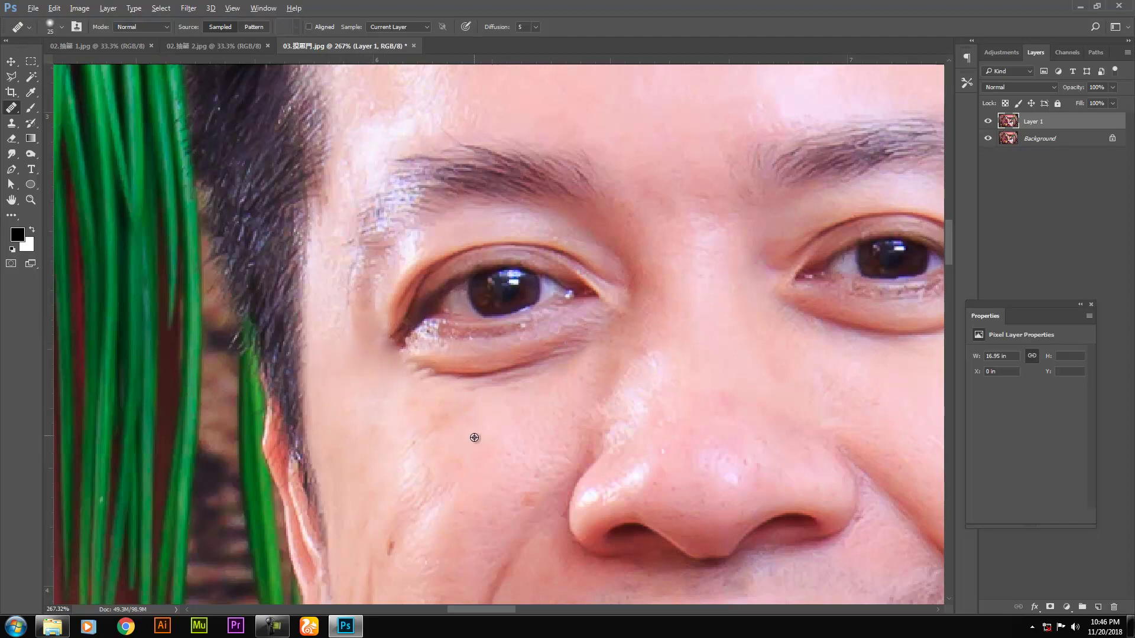
- Heal the uneven skin below the same eye and the dark spots on the man's cheek near the ear
alt+click(396, 397)
click(414, 443)
drag(397, 558, 438, 385)
click(427, 375)
key(alt)
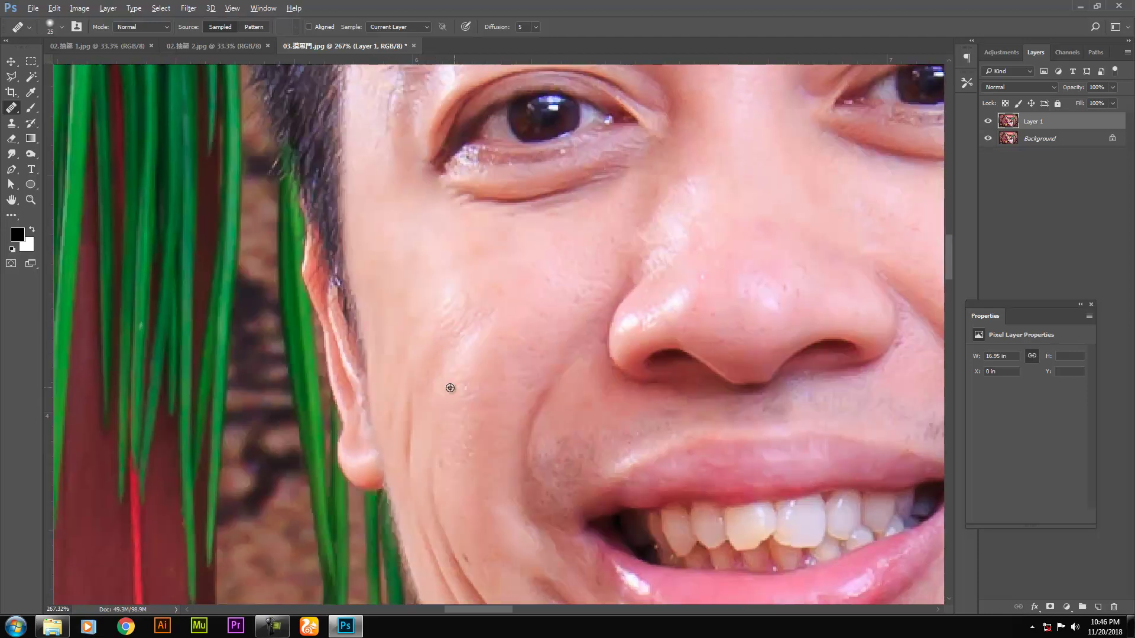
scroll(433, 489, down, 2)
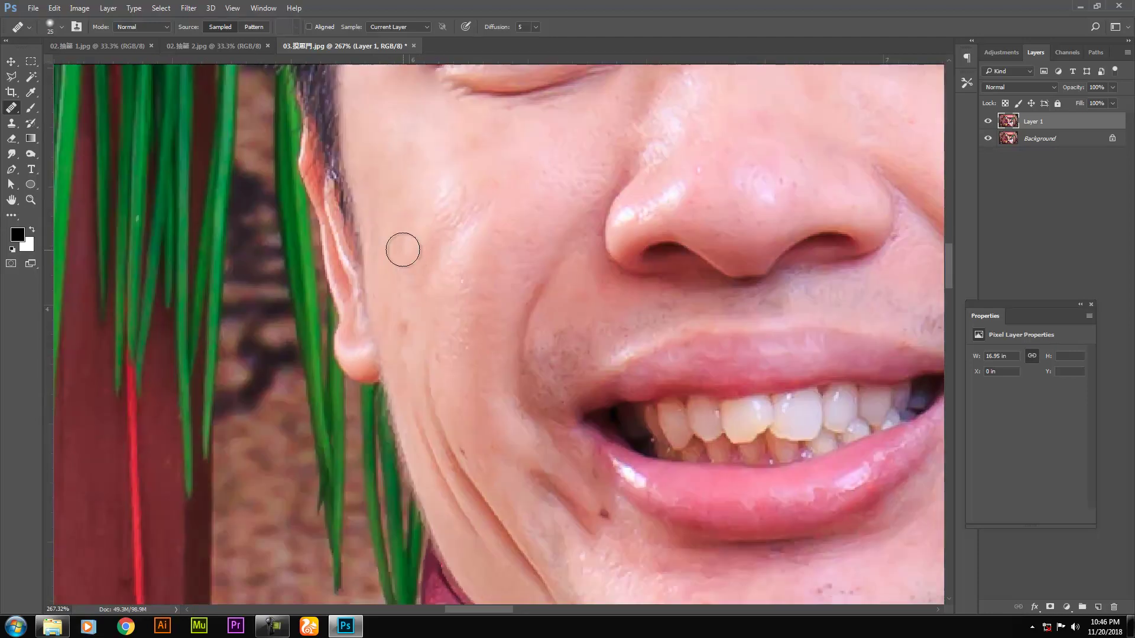
click(413, 329)
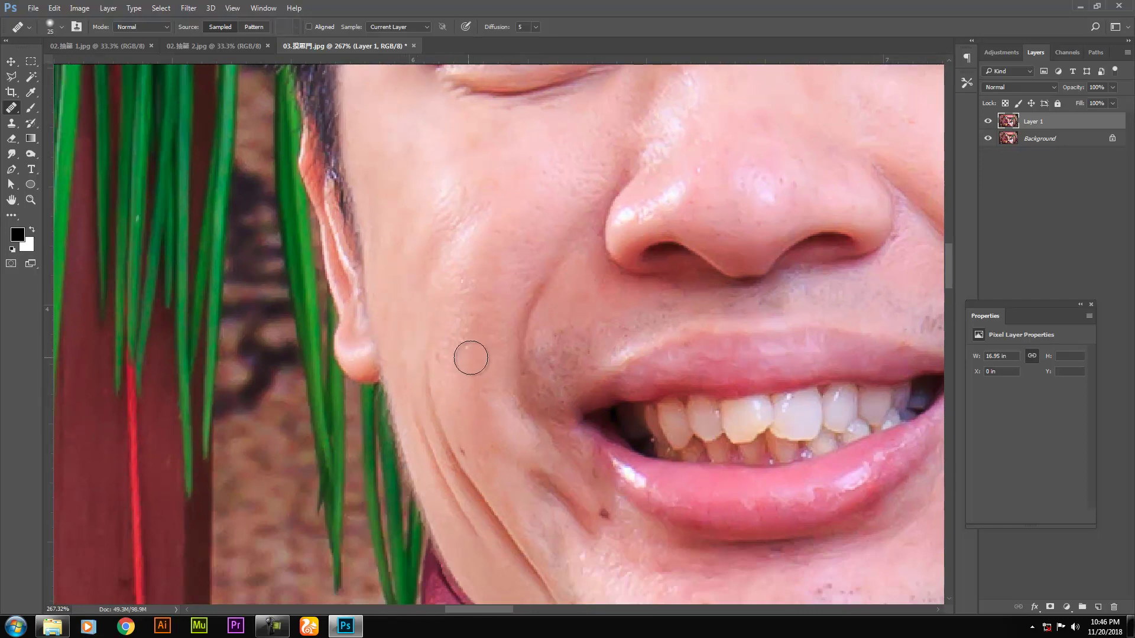
- Heal the smile creases and the dark mole on the man's cheek between his mouth and the green leaves
mouse_move(432, 365)
mouse_down()
mouse_move(449, 443)
mouse_move(504, 530)
mouse_move(389, 223)
mouse_up()
alt+click(396, 194)
drag(397, 161, 484, 240)
alt+click(496, 239)
click(469, 200)
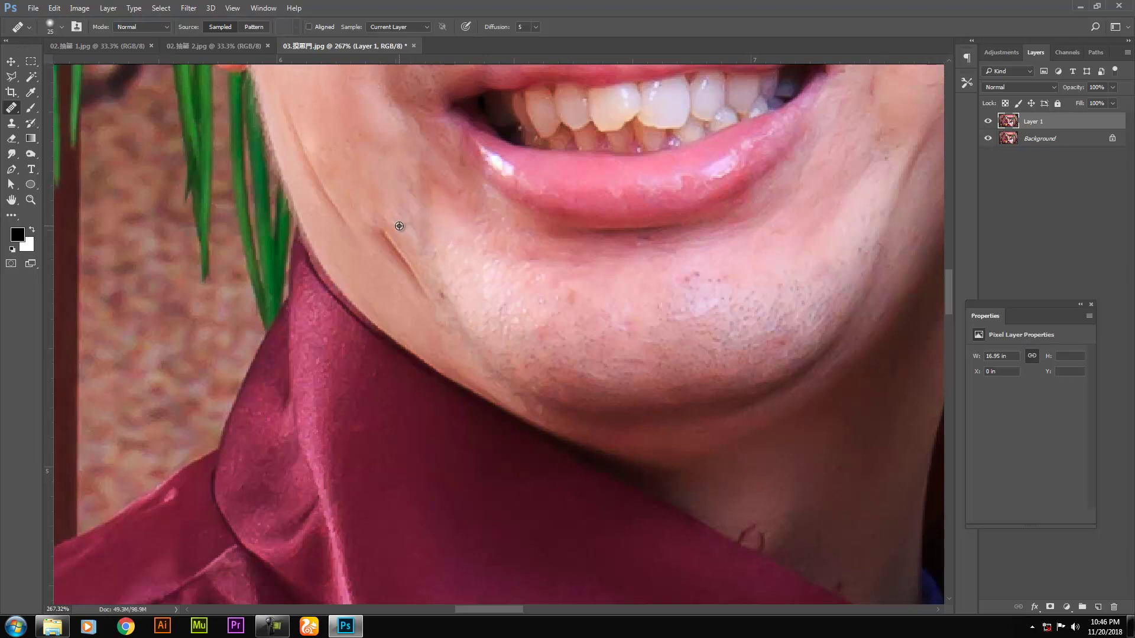
- Heal the remaining crease along the man's jaw above the collar and a blemish on his chin
alt+click(362, 256)
mouse_move(382, 231)
mouse_down()
mouse_move(448, 303)
mouse_move(410, 285)
mouse_move(449, 332)
mouse_up()
click(568, 298)
scroll(502, 265, down, 2)
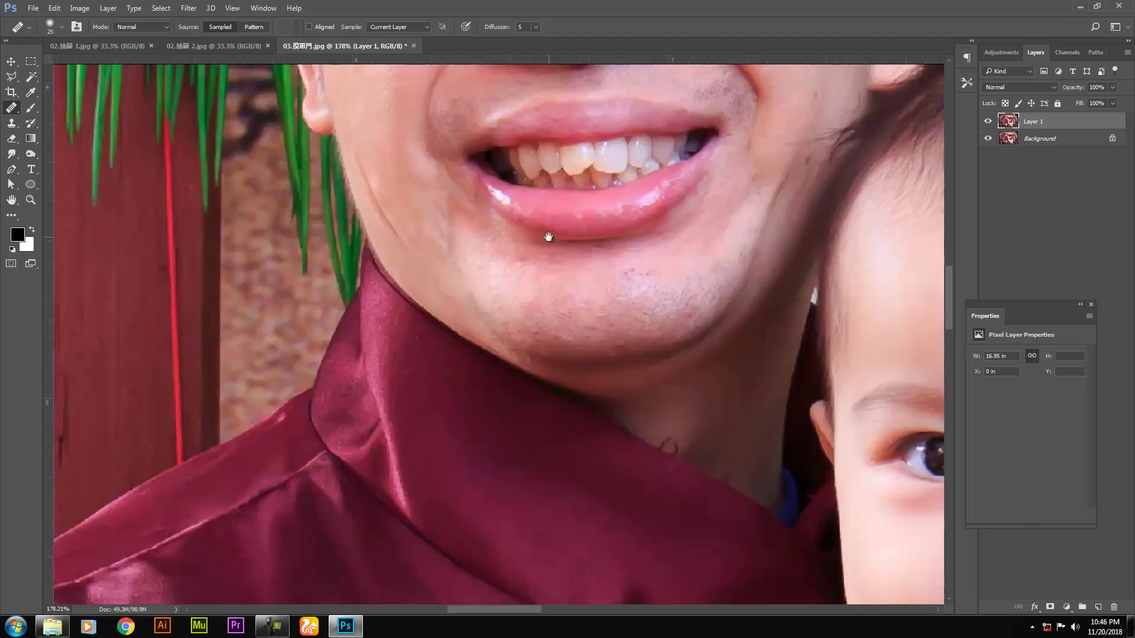
- Cover the uneven skin on the man's cheek beside the baby's hair with the Clone Stamp
drag(535, 242, 532, 374)
drag(700, 347, 599, 384)
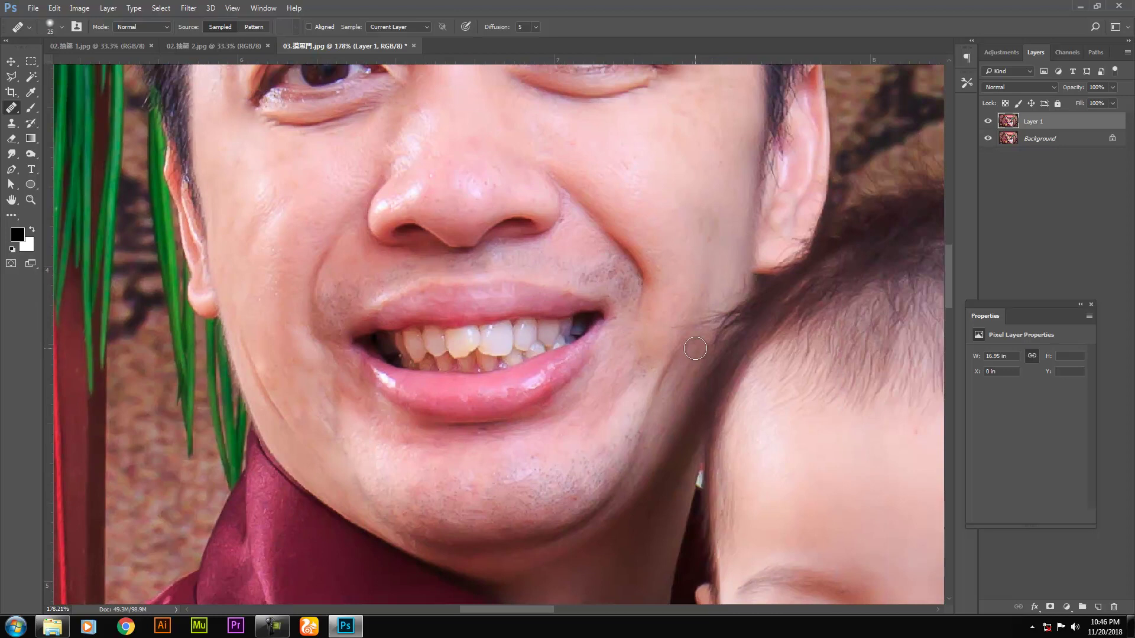
drag(629, 228, 582, 364)
key(s)
scroll(520, 269, up, 3)
alt+click(545, 329)
drag(542, 290, 651, 290)
drag(577, 210, 566, 294)
- Heal the red spot on the man's forehead and clone smoother skin around his eyes
key(j)
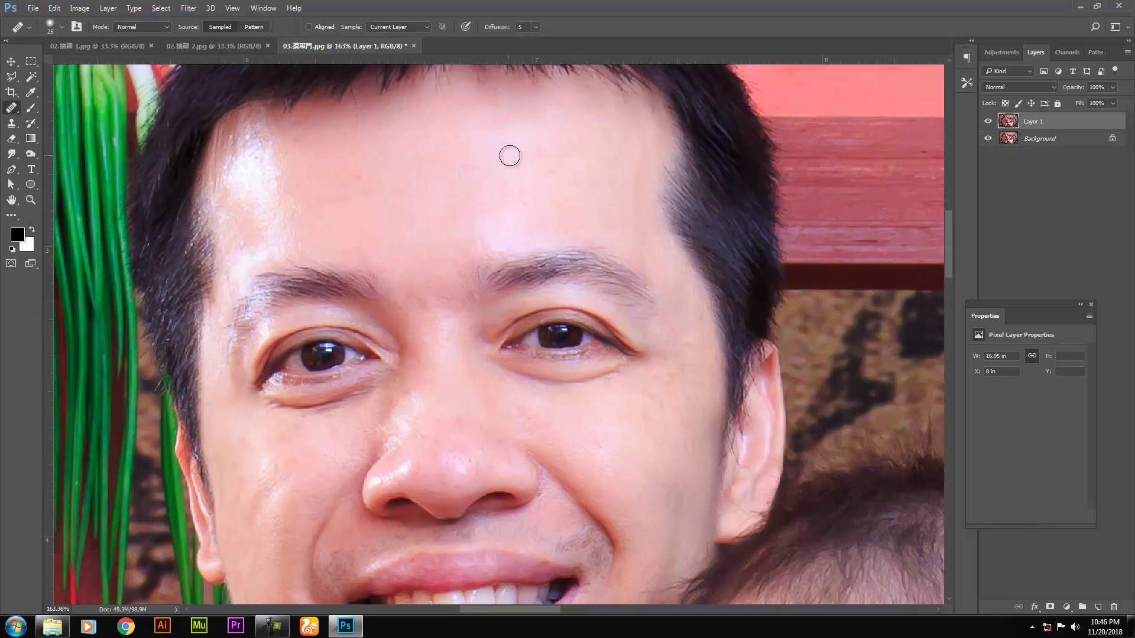
scroll(354, 175, down, 3)
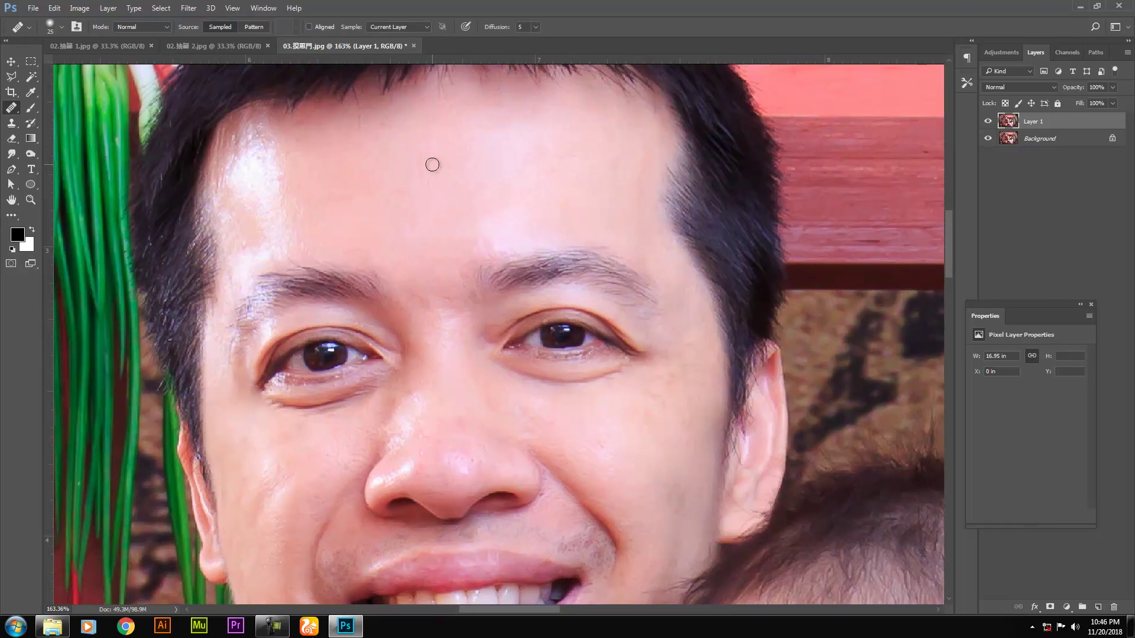
key(s)
scroll(388, 314, up, 2)
mouse_move(385, 301)
mouse_down()
mouse_move(356, 317)
mouse_move(382, 319)
mouse_move(386, 307)
mouse_move(314, 313)
mouse_up()
mouse_move(545, 292)
mouse_down()
mouse_move(529, 291)
mouse_move(619, 290)
mouse_up()
drag(650, 212, 582, 274)
- Enlarge the Clone Stamp brush to 90 and soften the shiny highlight on the man's forehead beside the hairline
scroll(581, 273, down, 3)
key(bracketright)
key(bracketright)
key(bracketright)
key(bracketright)
key(bracketright)
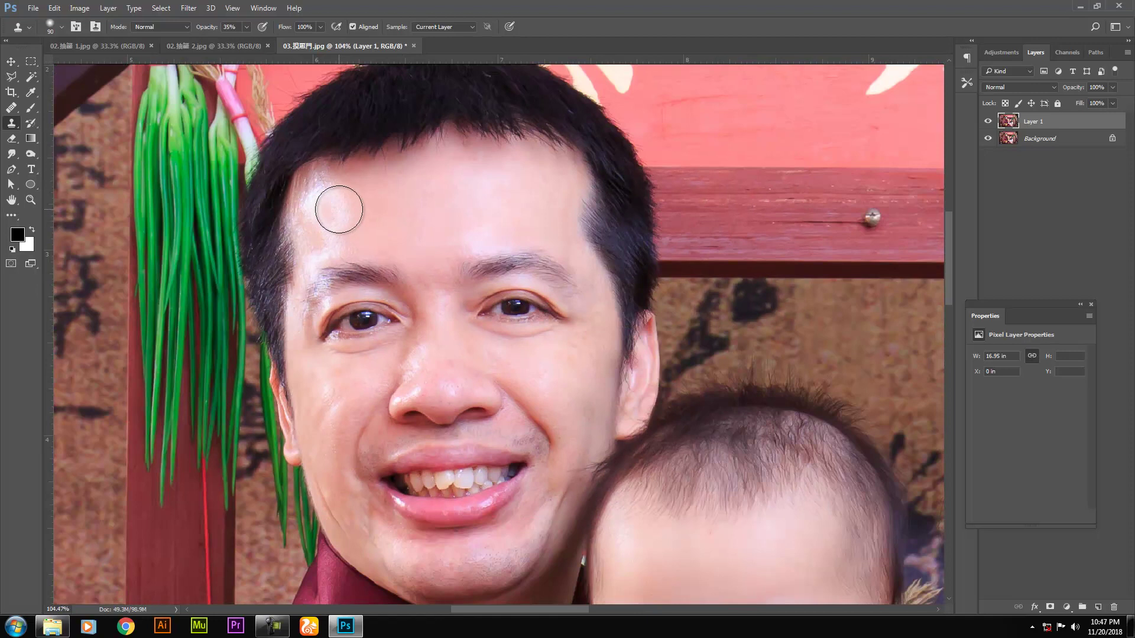
alt+click(324, 212)
- Clone smoother skin over the man's cheek below the eye nearest the baby and along his nose
drag(582, 391, 562, 385)
alt+click(555, 374)
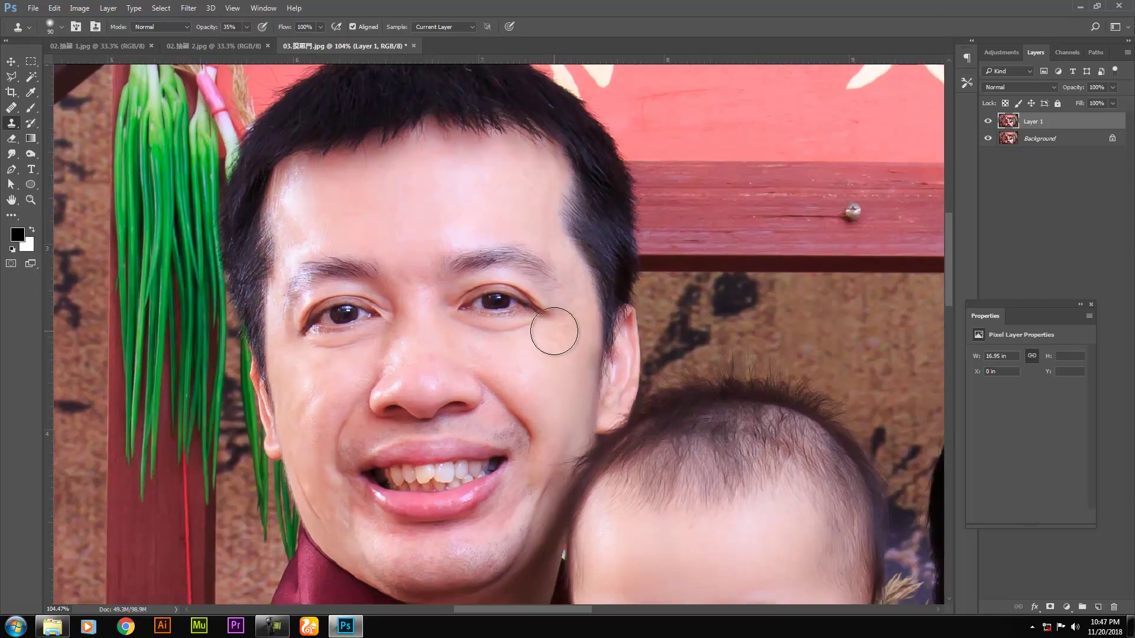
click(509, 361)
click(473, 347)
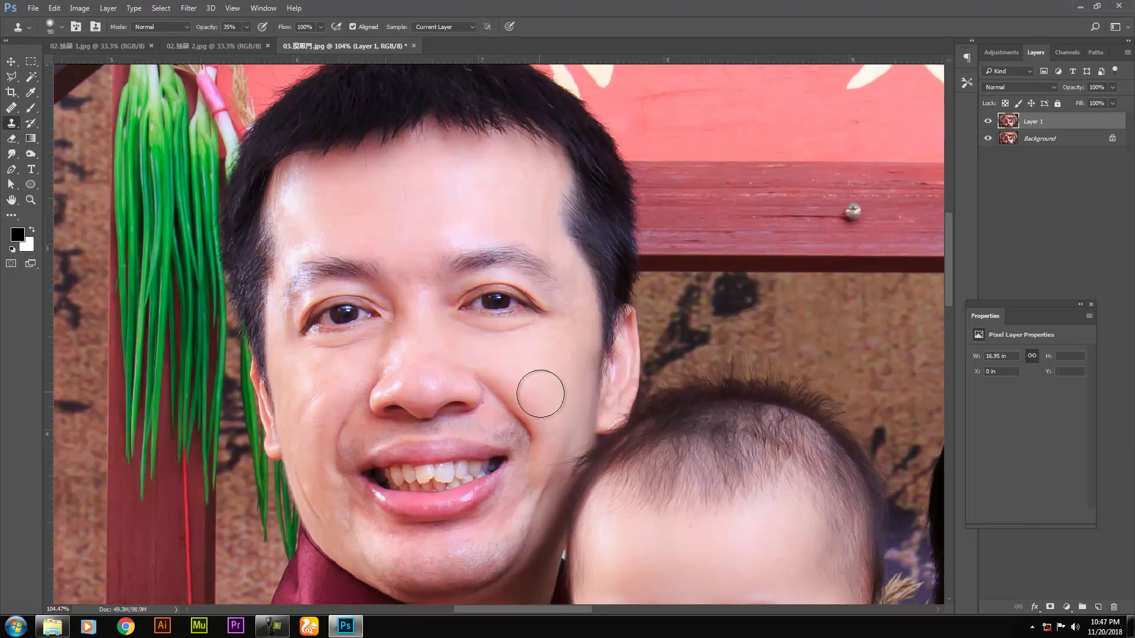
alt+click(429, 349)
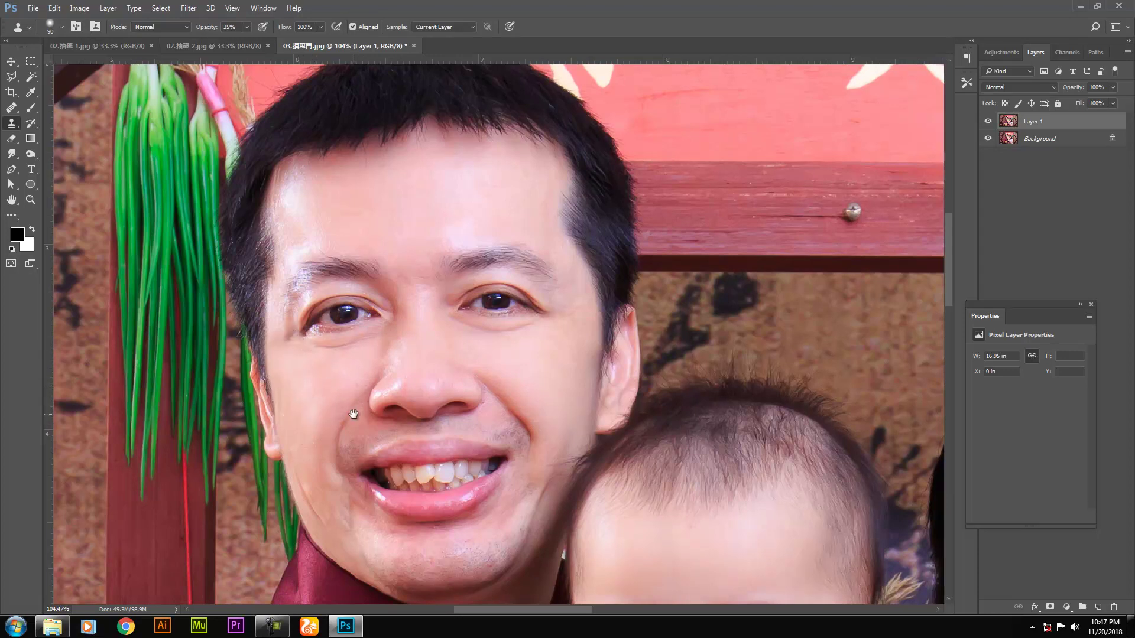
- Clone even skin over the shine and stubble on the man's chin below the lower lip
scroll(331, 313, down, 2)
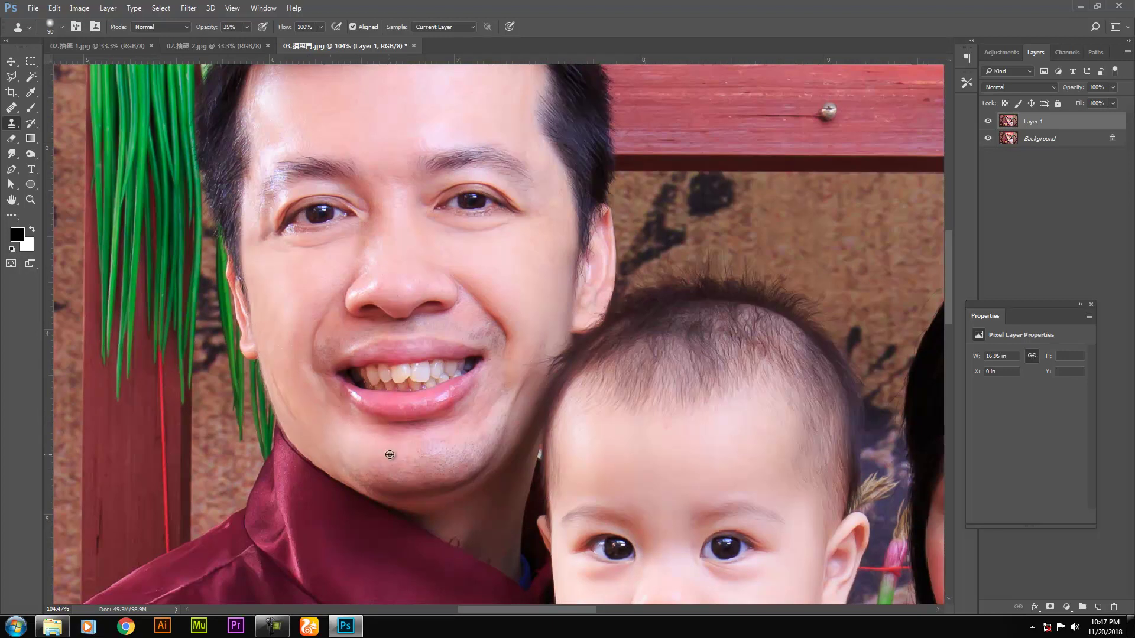
alt+click(365, 443)
click(373, 438)
alt+click(403, 442)
click(414, 439)
alt+click(433, 447)
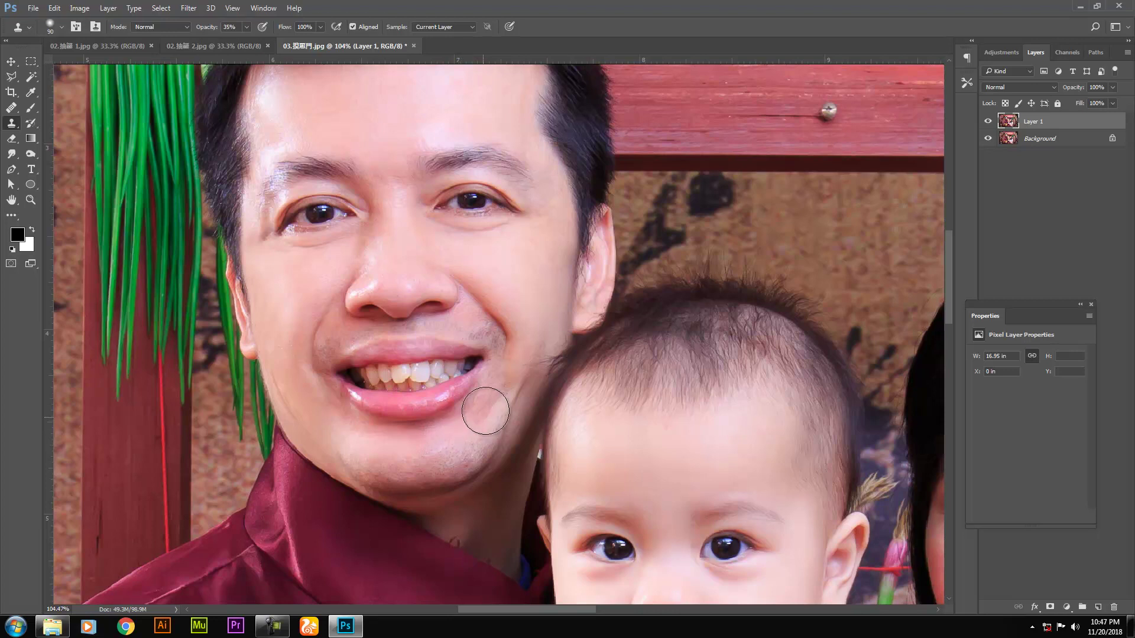
- Reduce the Clone Stamp brush to 70 and smooth the skin beside the corner of the man's mouth nearest the baby
key(bracketleft)
key(bracketleft)
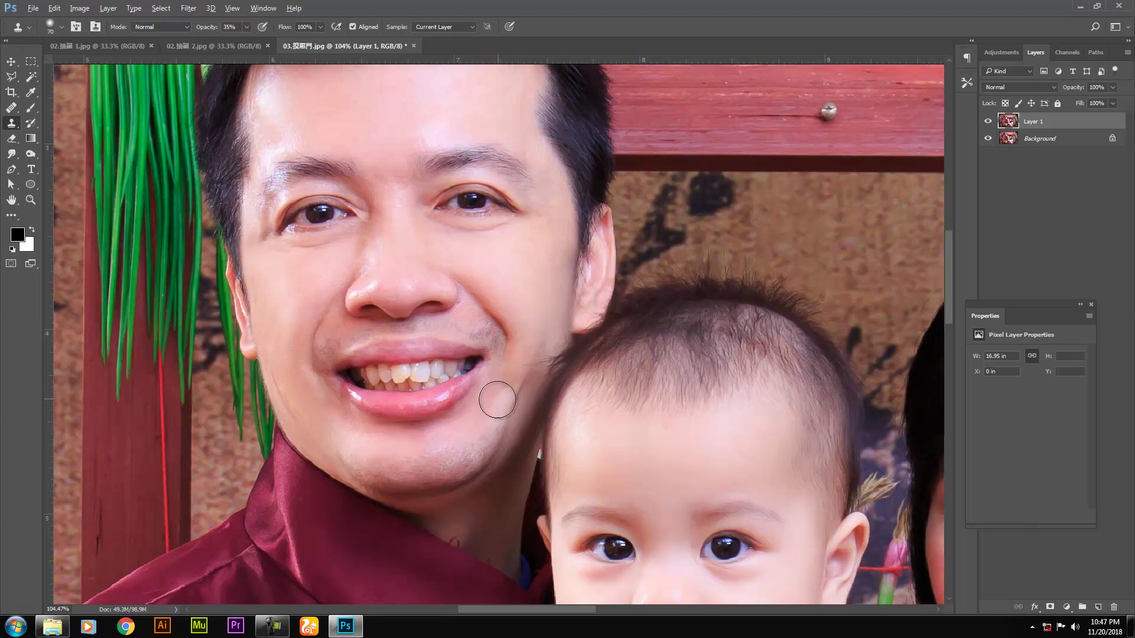
alt+click(526, 355)
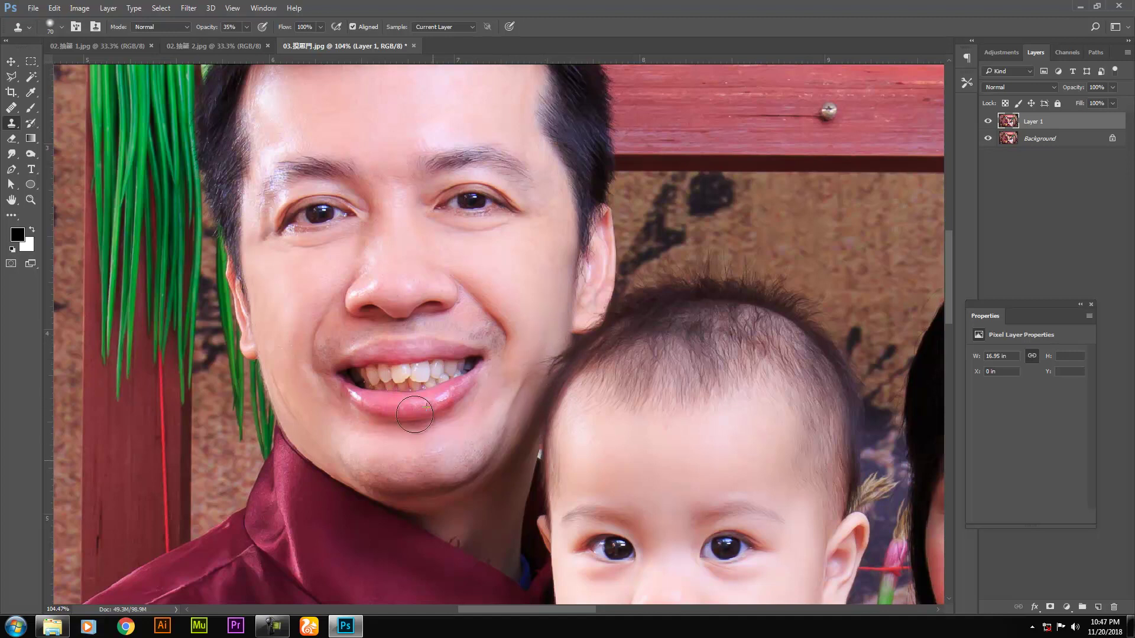
- Clone smoother skin beneath the mother's eye nearest the baby
scroll(443, 473, down, 5)
drag(756, 358, 521, 340)
scroll(561, 385, up, 2)
scroll(561, 470, up, 3)
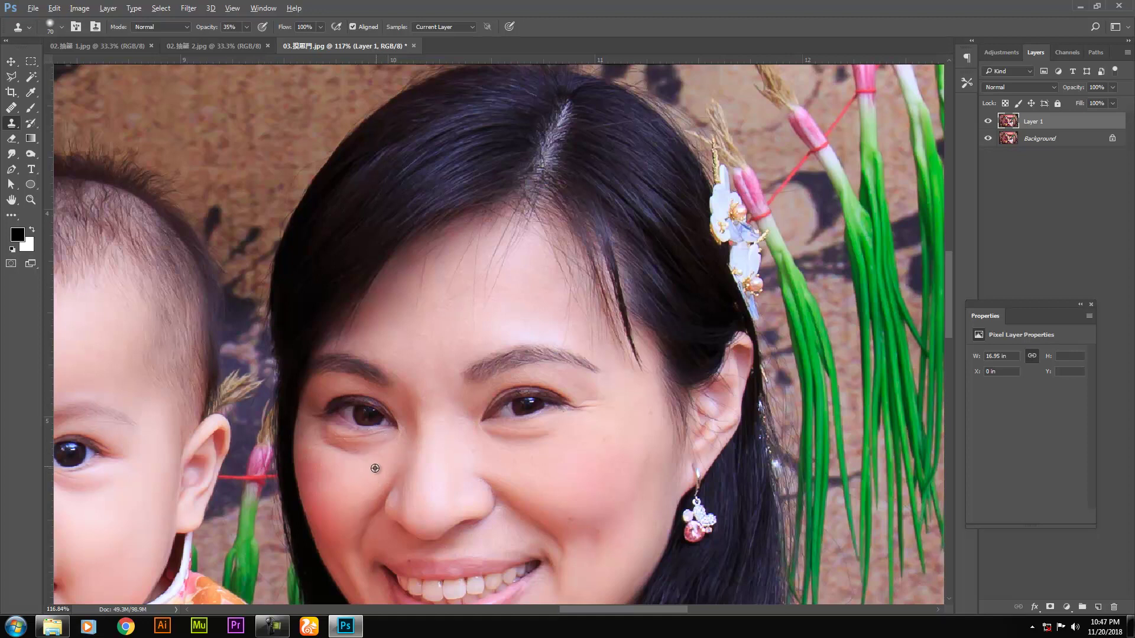
drag(388, 453, 322, 440)
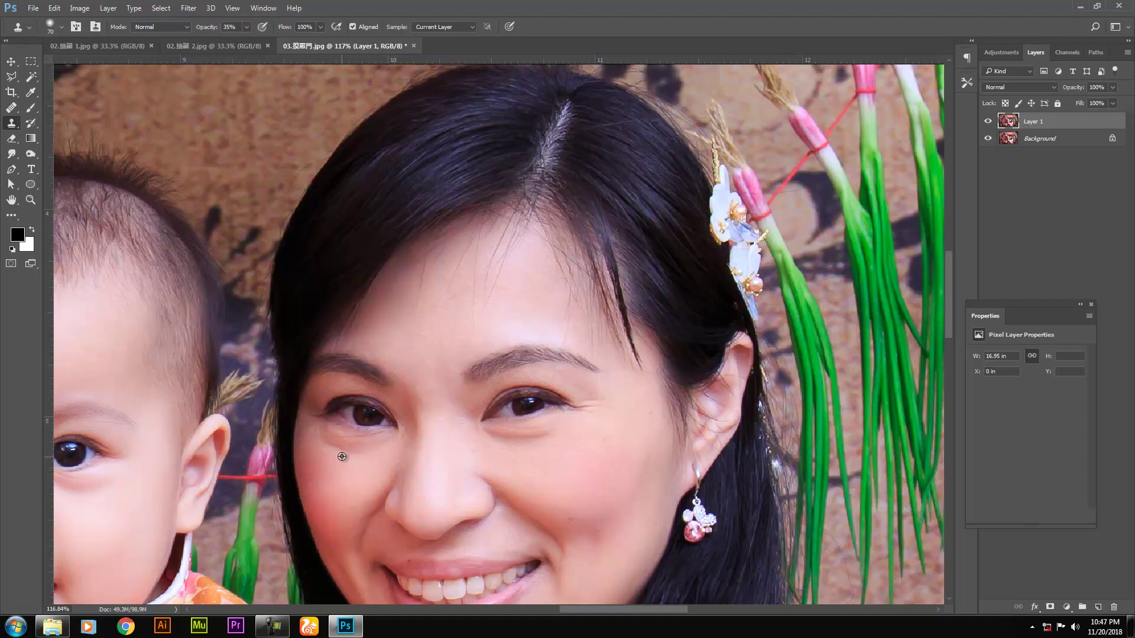
- Clone away the fine lines at the outer corner of the mother's eye on the earring side
alt+click(616, 412)
click(594, 400)
alt+click(605, 398)
click(589, 396)
alt+click(632, 412)
click(655, 415)
alt+click(652, 412)
click(643, 395)
- Clone over the small spot and soften the smile line on the mother's cheek on the earring side
drag(642, 468, 624, 352)
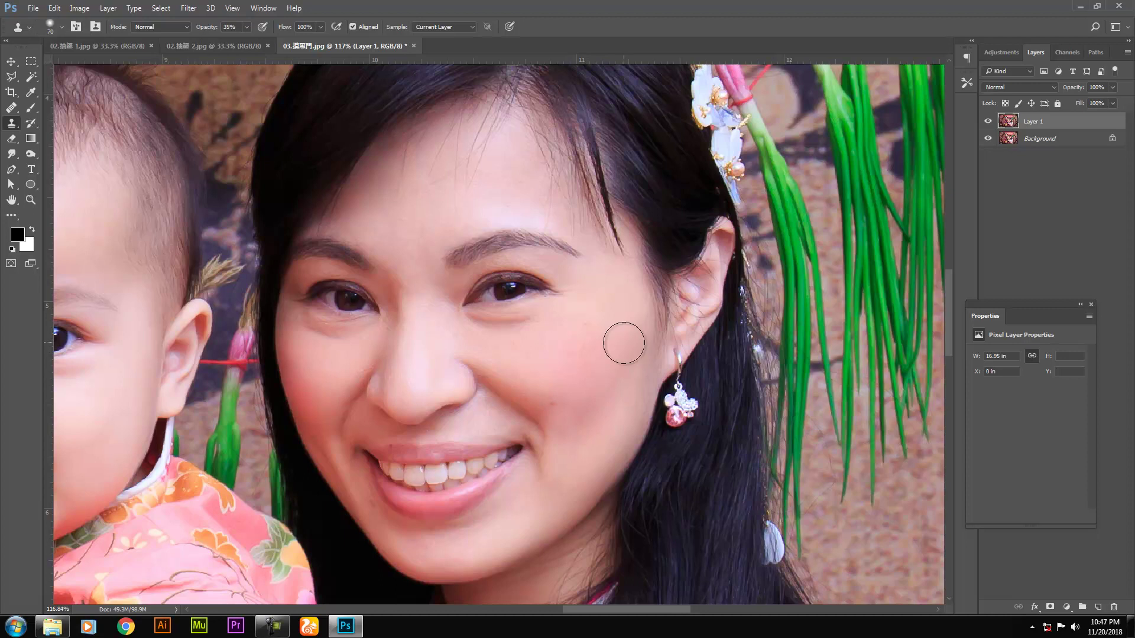
click(556, 404)
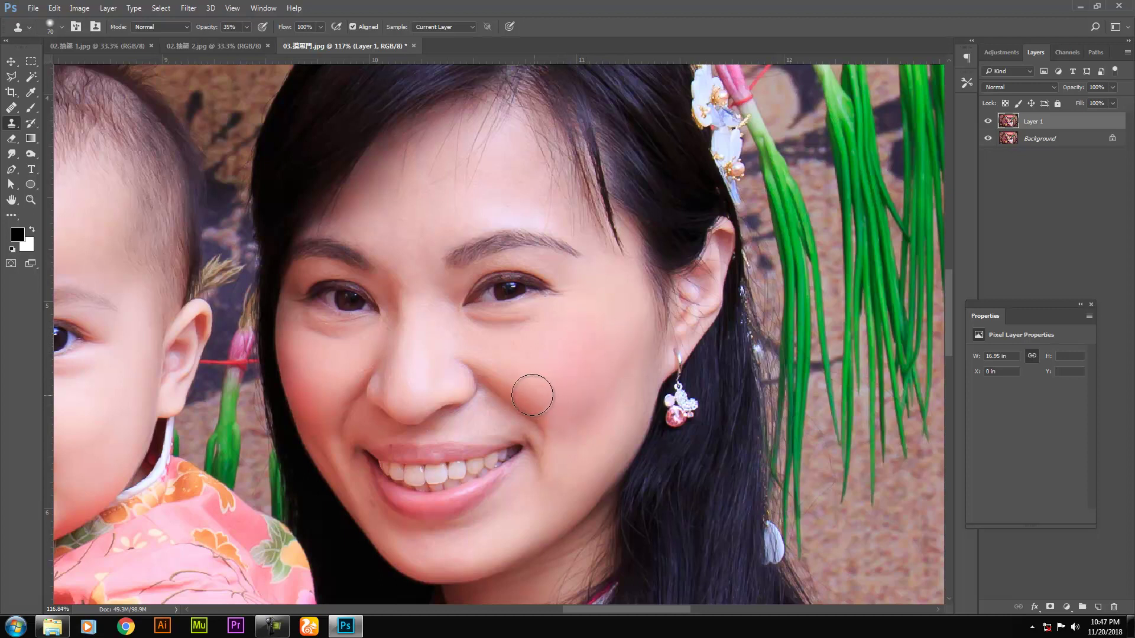
alt+click(507, 352)
drag(481, 360, 559, 431)
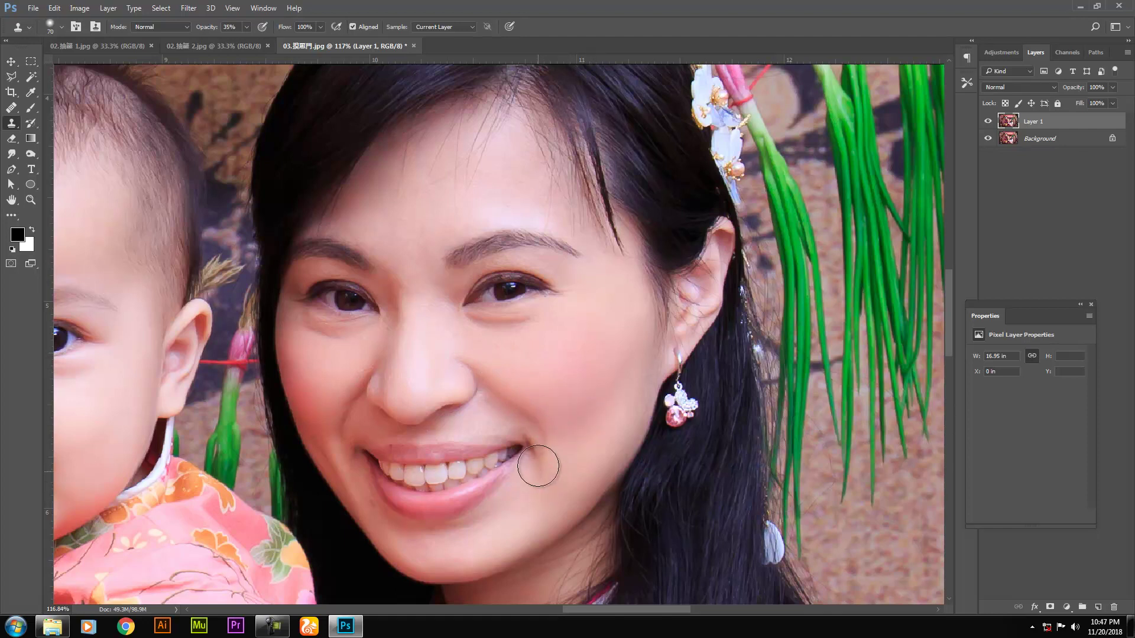
- Reduce the Clone Stamp brush to 50 and smooth the skin on the mother's nose bridge and between her eyebrows
key(bracketleft)
key(bracketleft)
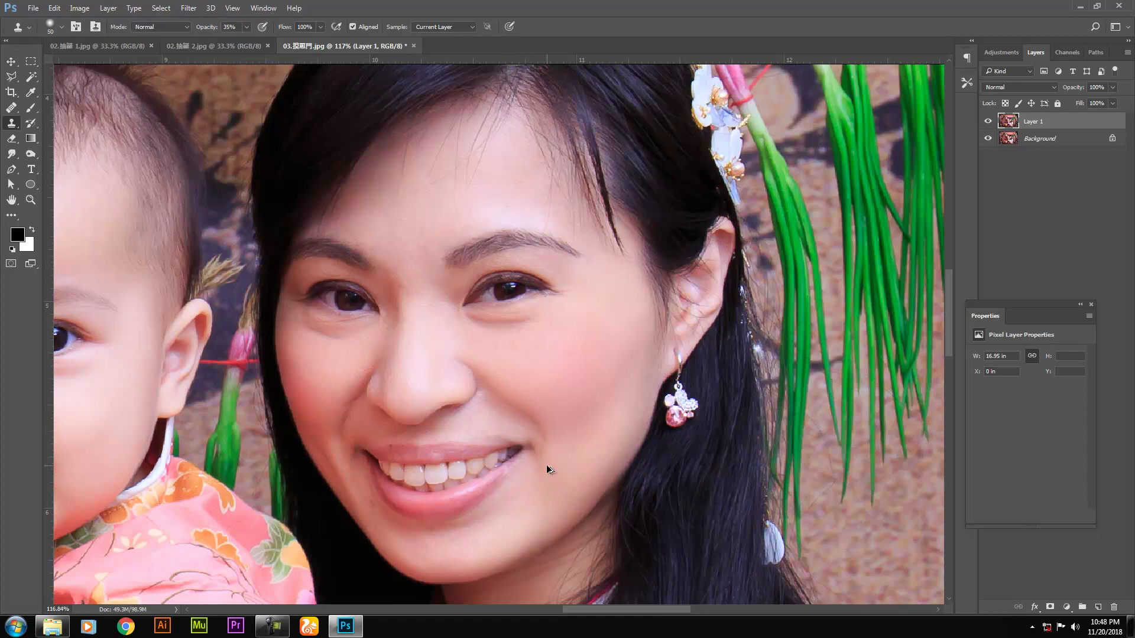
key(ctrl+shift+alt+e)
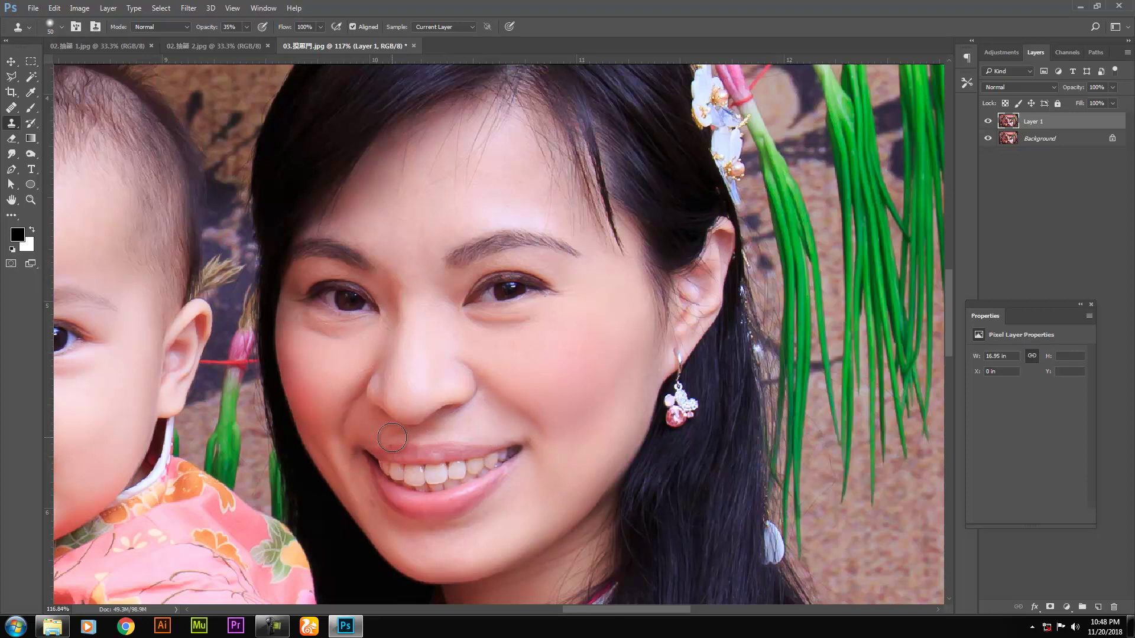
alt+click(438, 327)
drag(446, 302, 444, 289)
alt+click(430, 216)
drag(420, 243, 413, 276)
- Clone smoother skin on the mother's chin, undoing an unwanted stroke, and even out her neck above the collar
drag(515, 454, 544, 314)
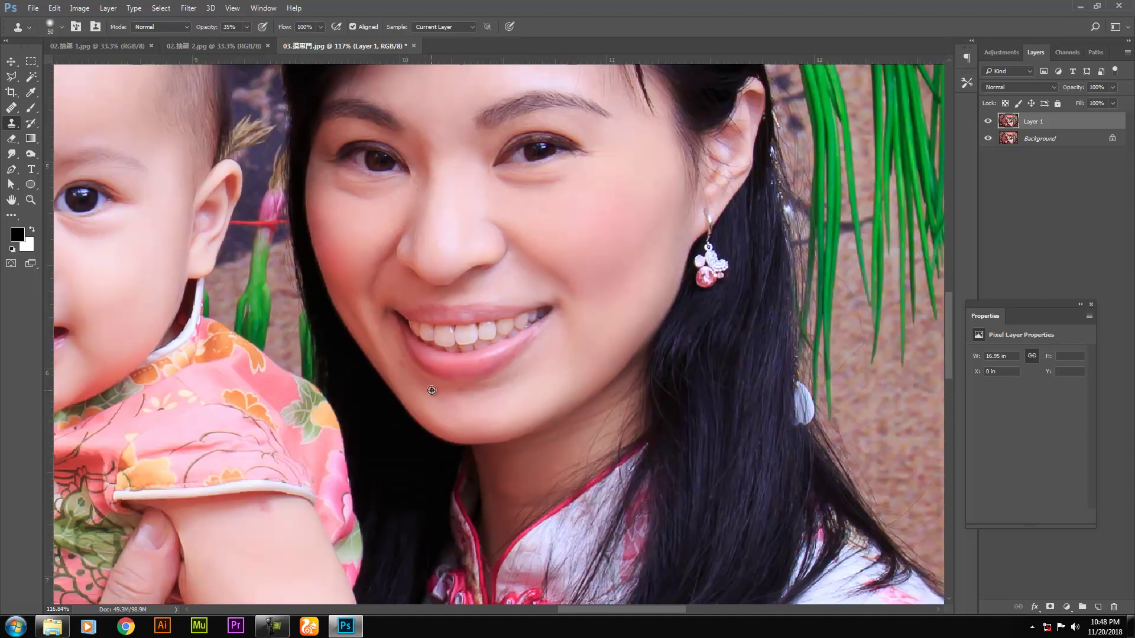
drag(464, 395, 491, 408)
key(ctrl+alt+z)
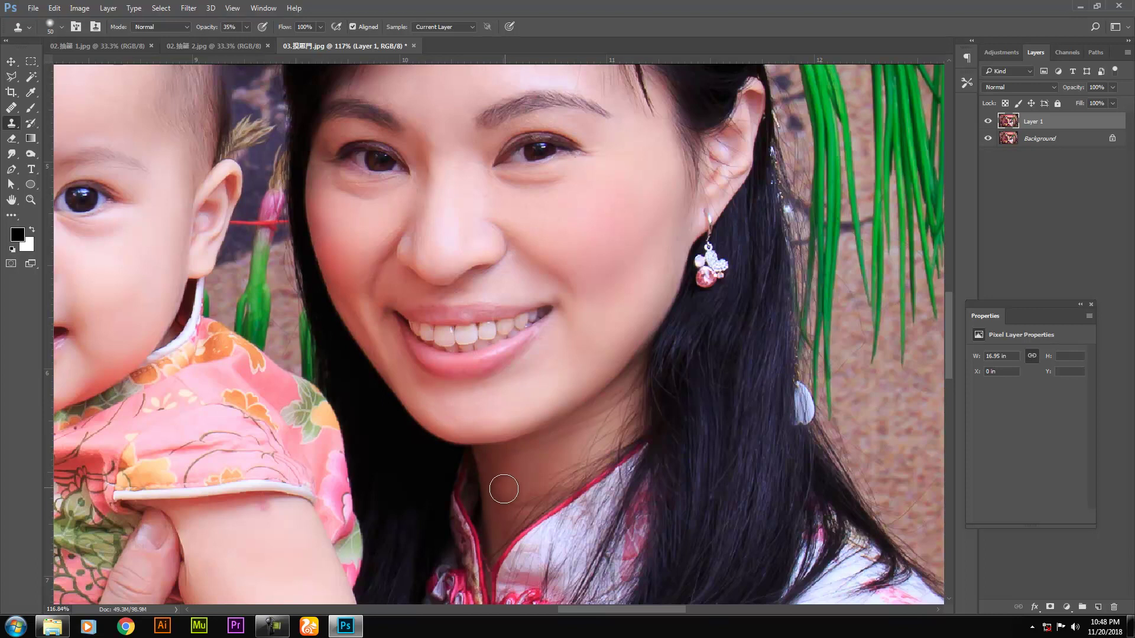
alt+click(516, 477)
drag(509, 479, 498, 479)
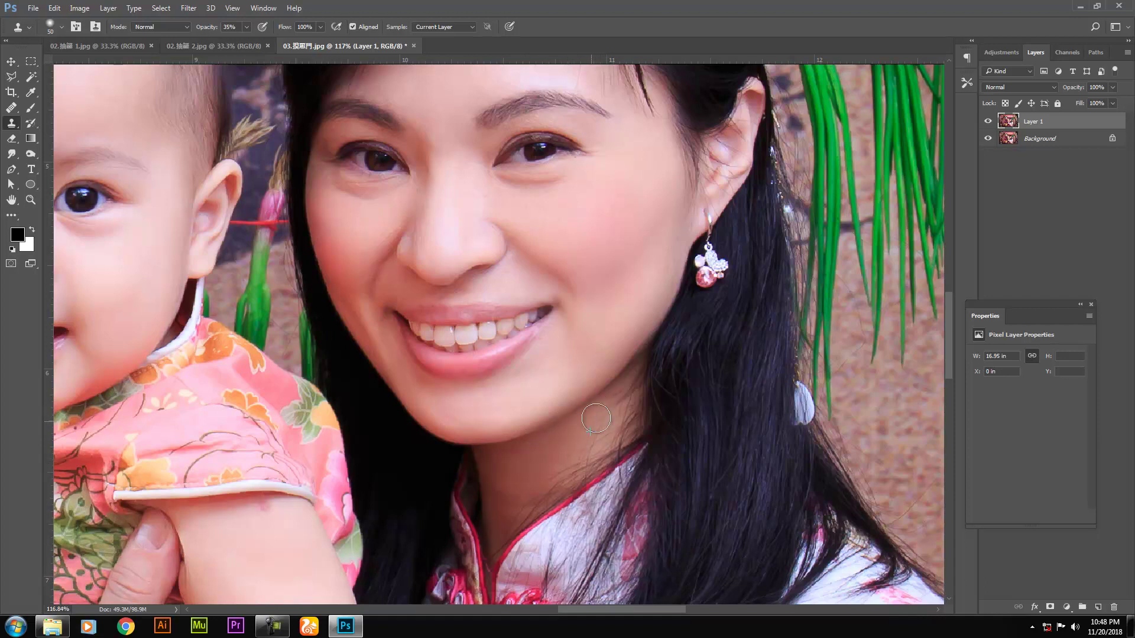
- Compare the whole family's faces before and after retouching by toggling the visibility of the retouched layer
scroll(618, 381, down, 5)
click(987, 121)
click(987, 121)
click(986, 121)
click(987, 121)
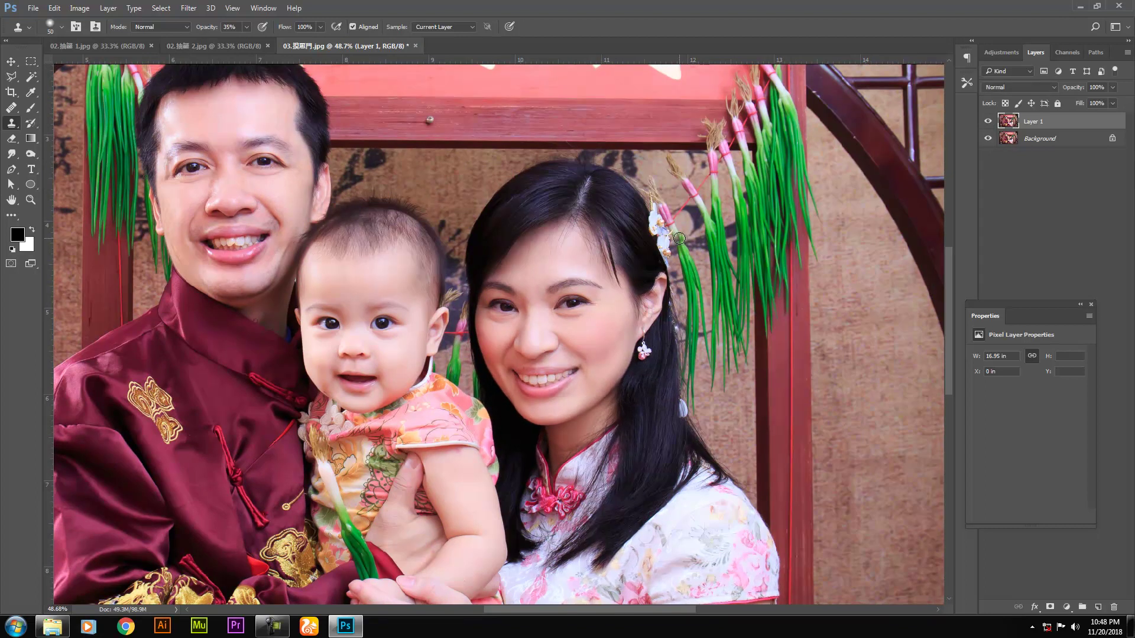
click(986, 121)
click(987, 121)
scroll(549, 276, down, 3)
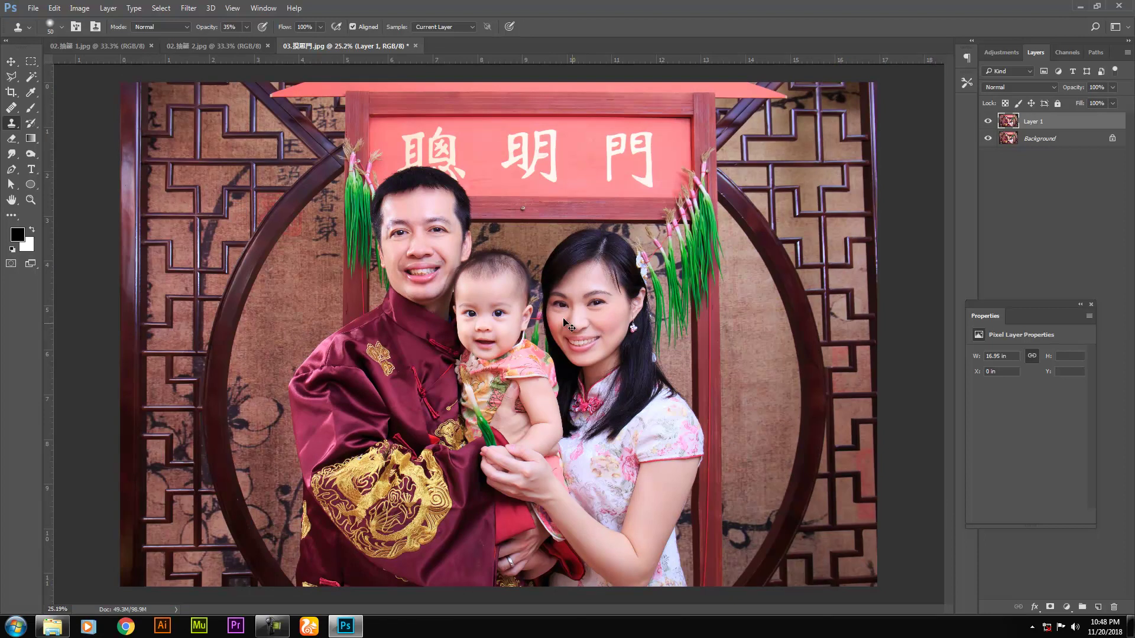
- Merge the retouched layer into the background and soften the man's jawline and chin with the Clone Stamp
key(ctrl+e)
scroll(506, 299, up, 6)
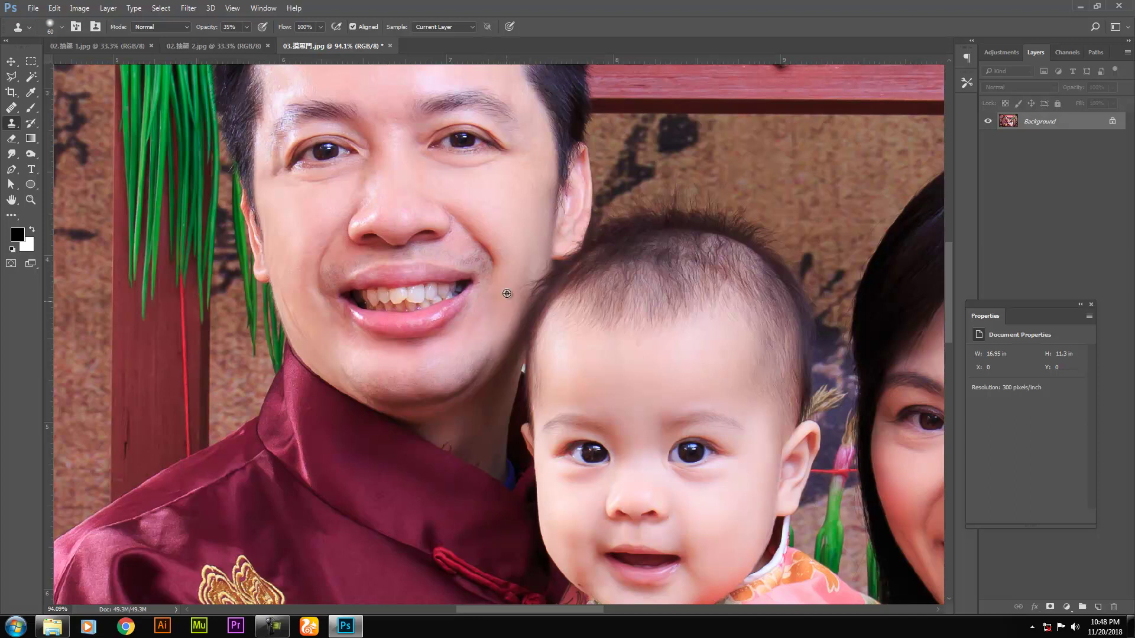
mouse_move(490, 346)
mouse_down()
mouse_move(457, 385)
mouse_move(420, 390)
mouse_move(362, 364)
mouse_up()
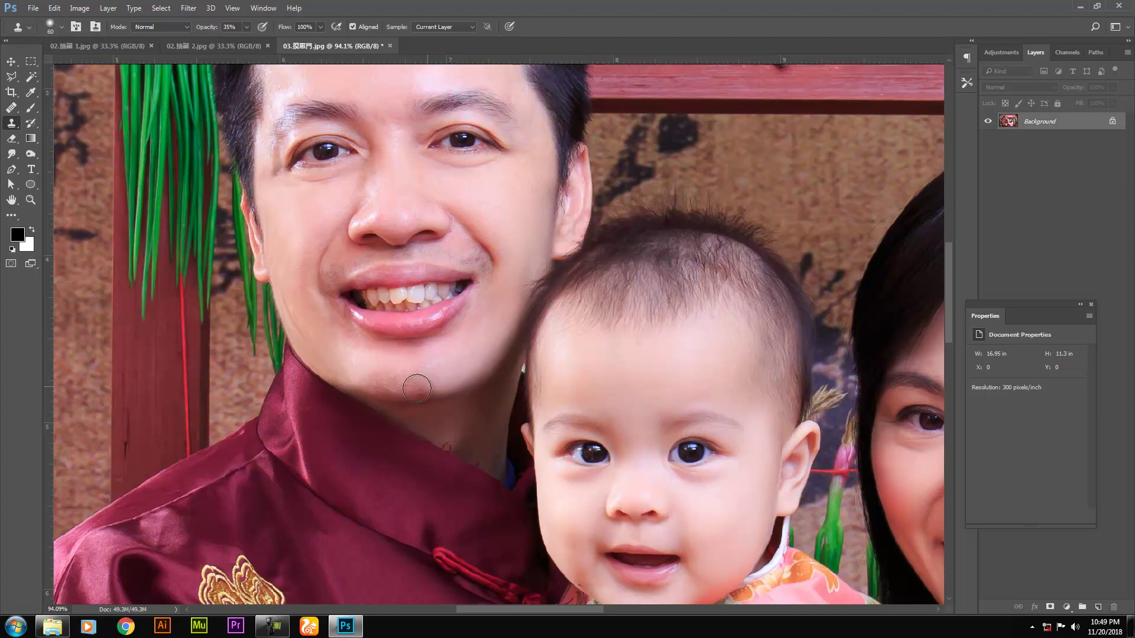
- Close the finished third photo, saving its changes as a JPEG at quality 12 (Maximum), Baseline ("Standard")
scroll(330, 317, down, 5)
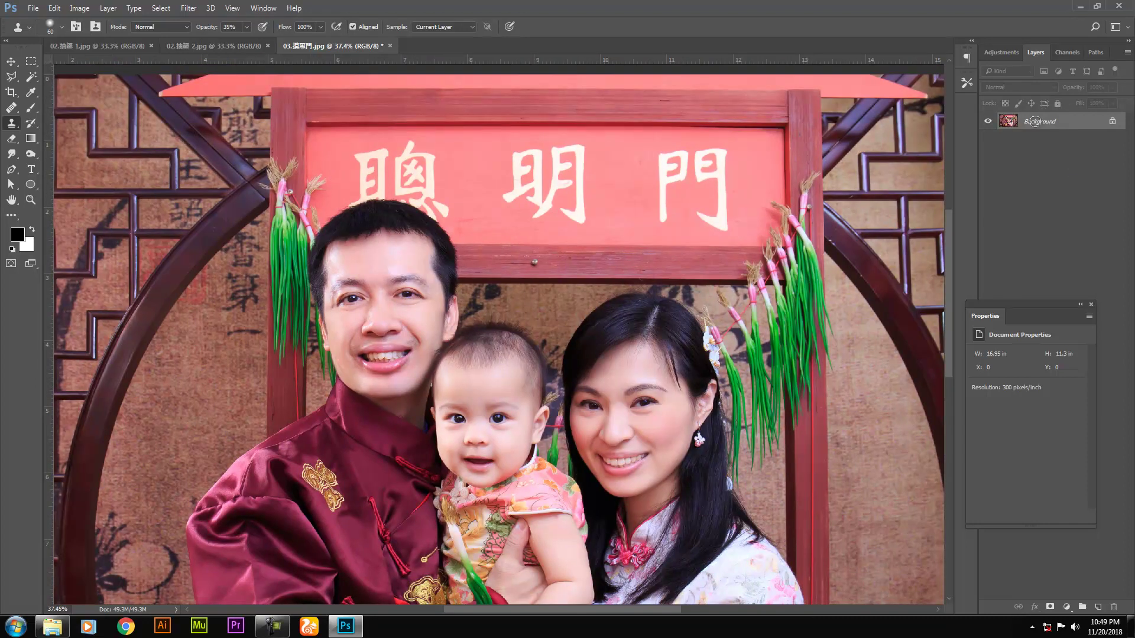
click(390, 45)
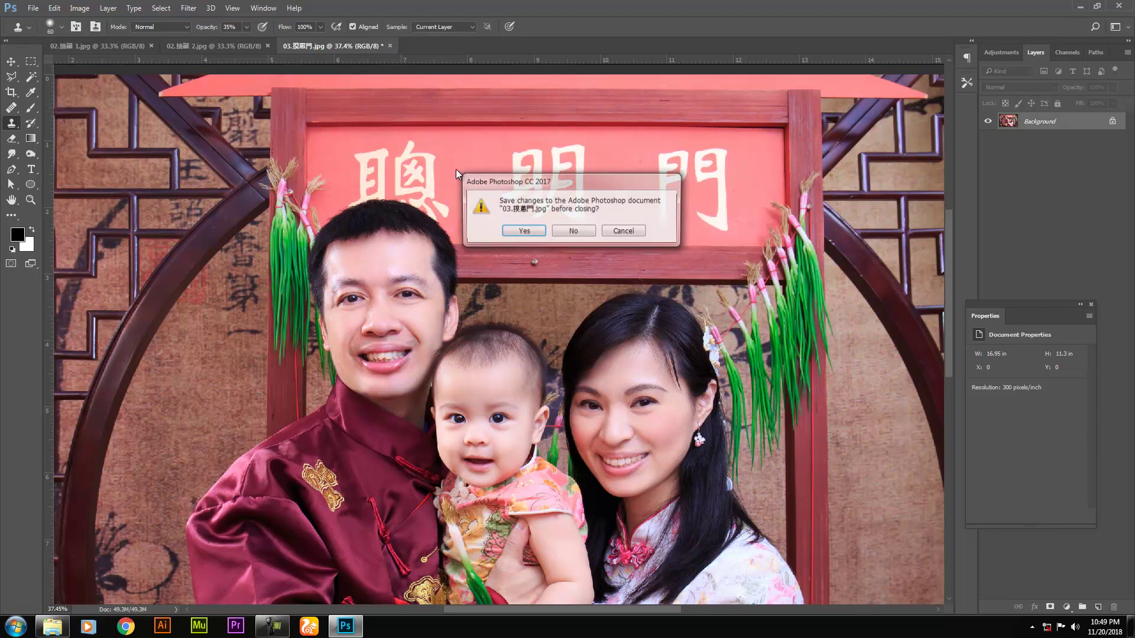
click(533, 233)
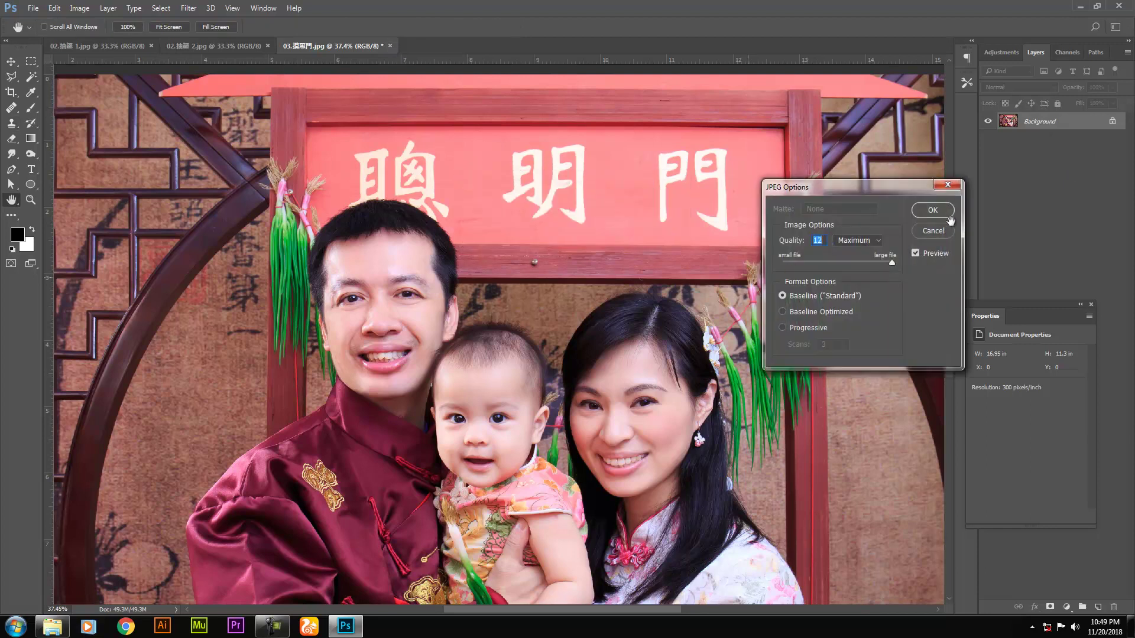
key(Return)
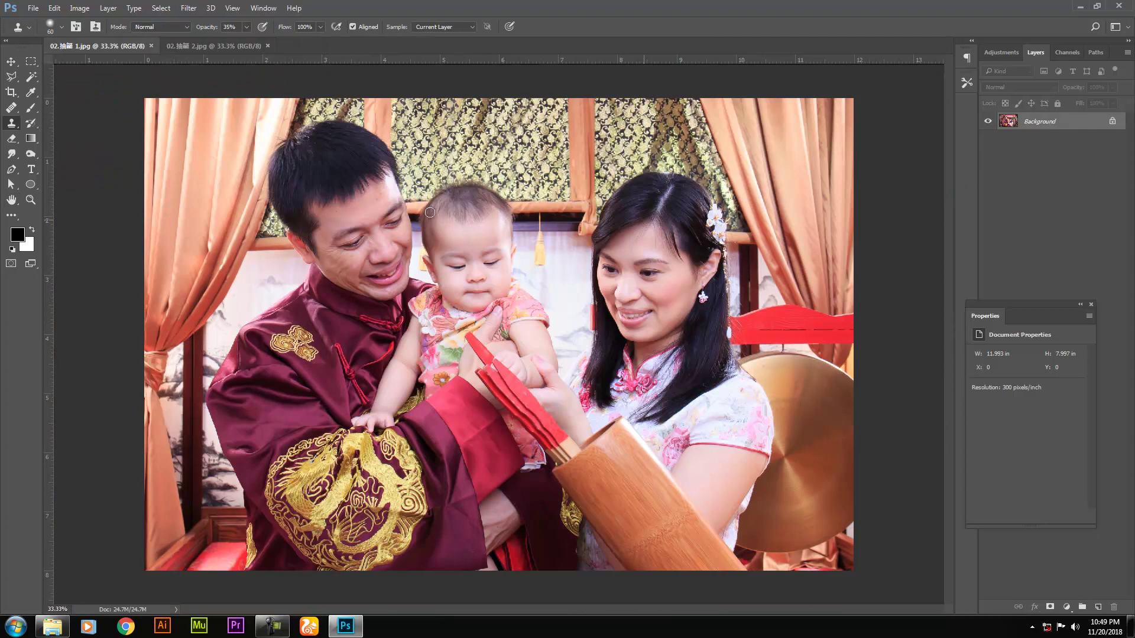
- Duplicate the background of the bamboo-cup family photo, select the area around the mother and open it in Liquify
key(ctrl+j)
scroll(461, 270, down, 2)
key(m)
drag(487, 202, 753, 523)
key(ctrl+shift+x)
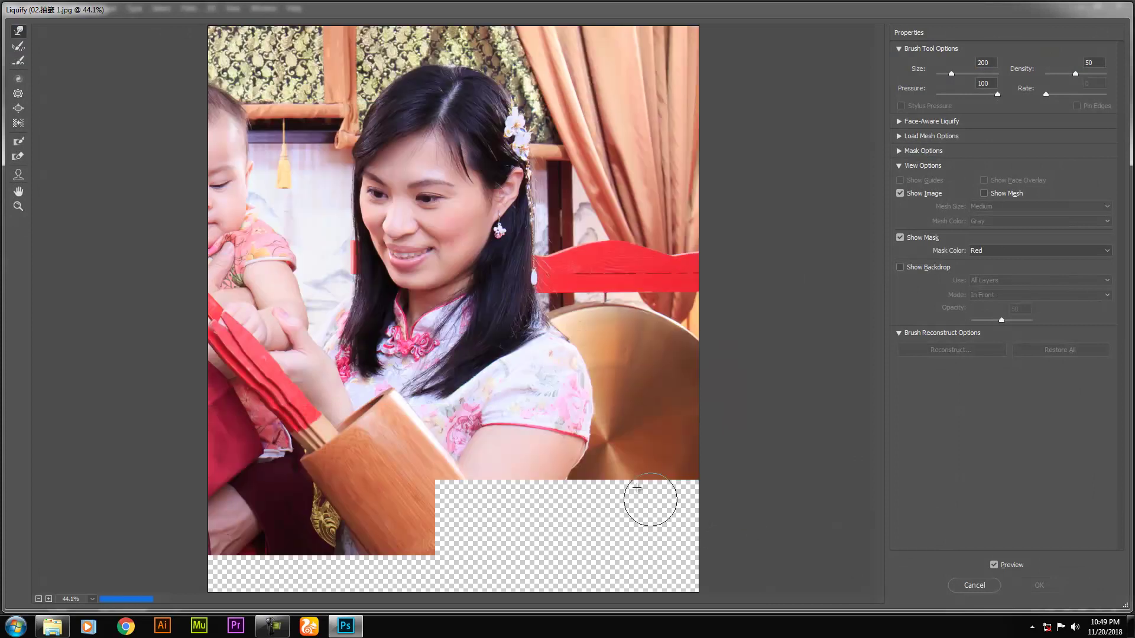
- Push the mother's upper arm and sleeve inward with the Forward Warp tool, using brush sizes up to 800 and then 500
key(bracketright)
drag(481, 469, 490, 467)
key(bracketright)
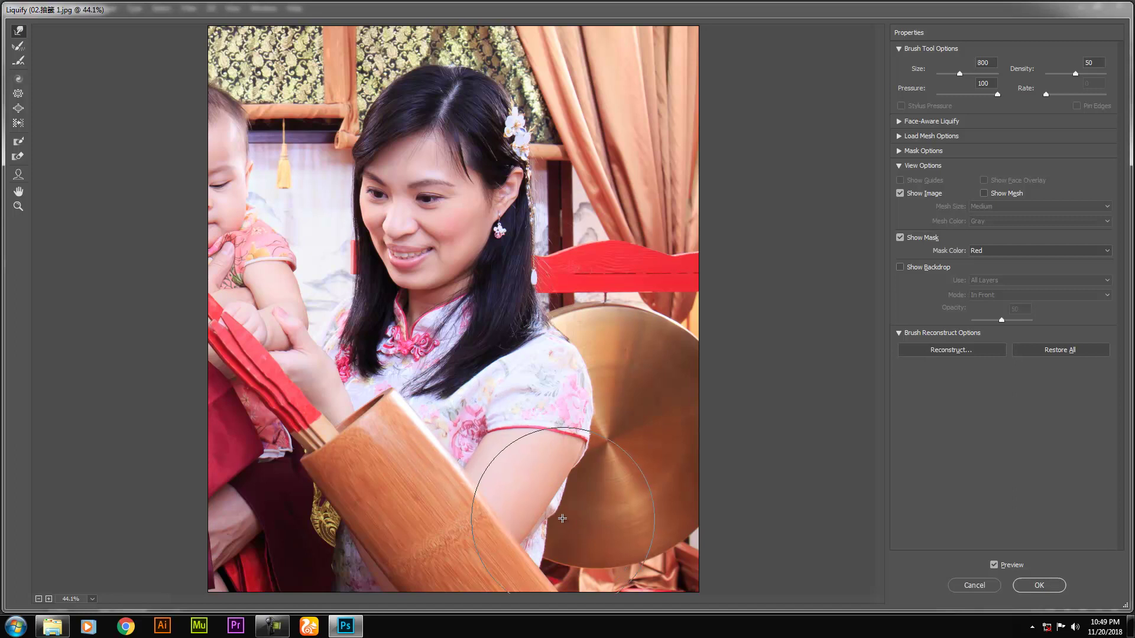
key(bracketleft)
key(bracketleft)
drag(593, 446, 586, 444)
drag(612, 383, 605, 382)
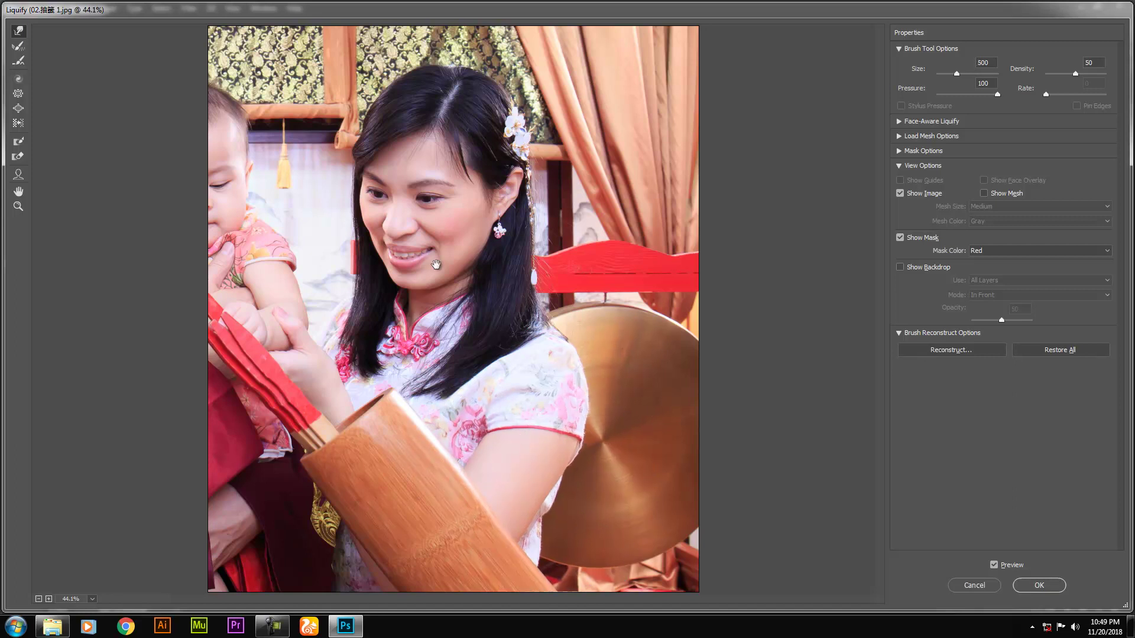
- Nudge the mother's hair and earring beside her jaw inward with the Forward Warp tool, using brush sizes from 200 to 300, and apply Liquify
key(bracketleft)
key(bracketleft)
key(bracketleft)
key(bracketleft)
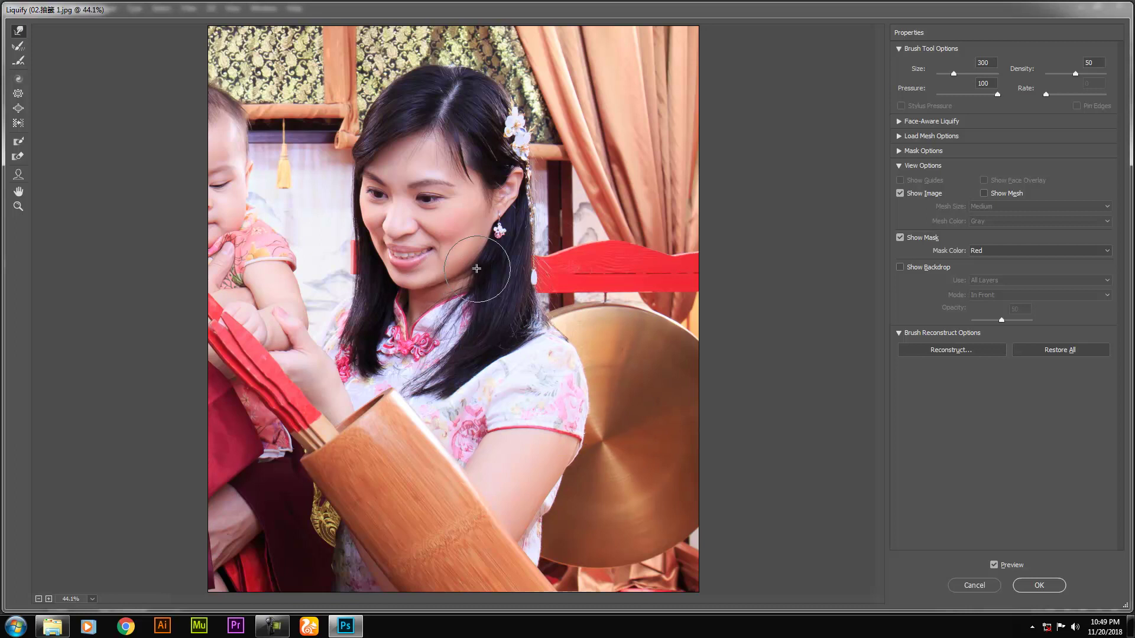
key(bracketright)
key(bracketright)
key(bracketright)
drag(502, 243, 491, 245)
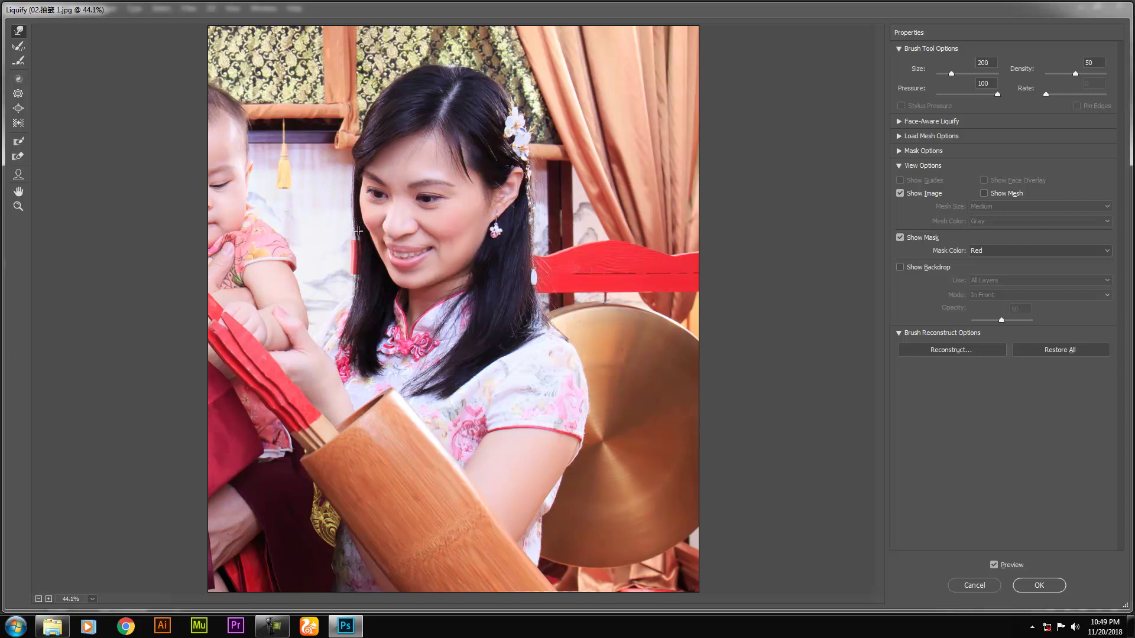
key(bracketright)
key(bracketright)
key(bracketright)
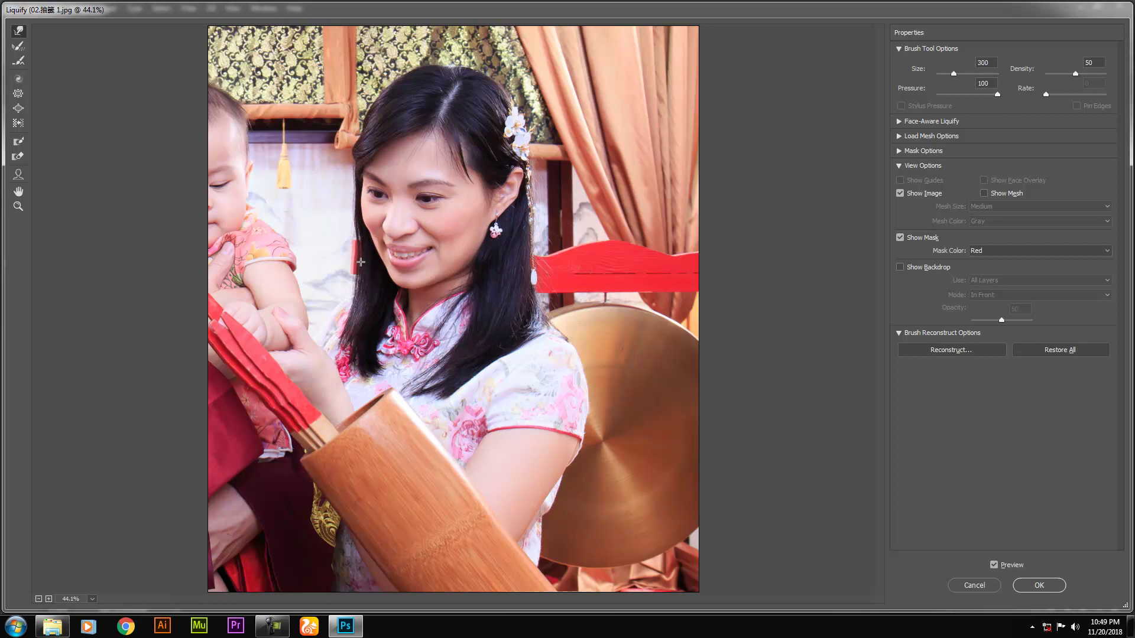
key(Return)
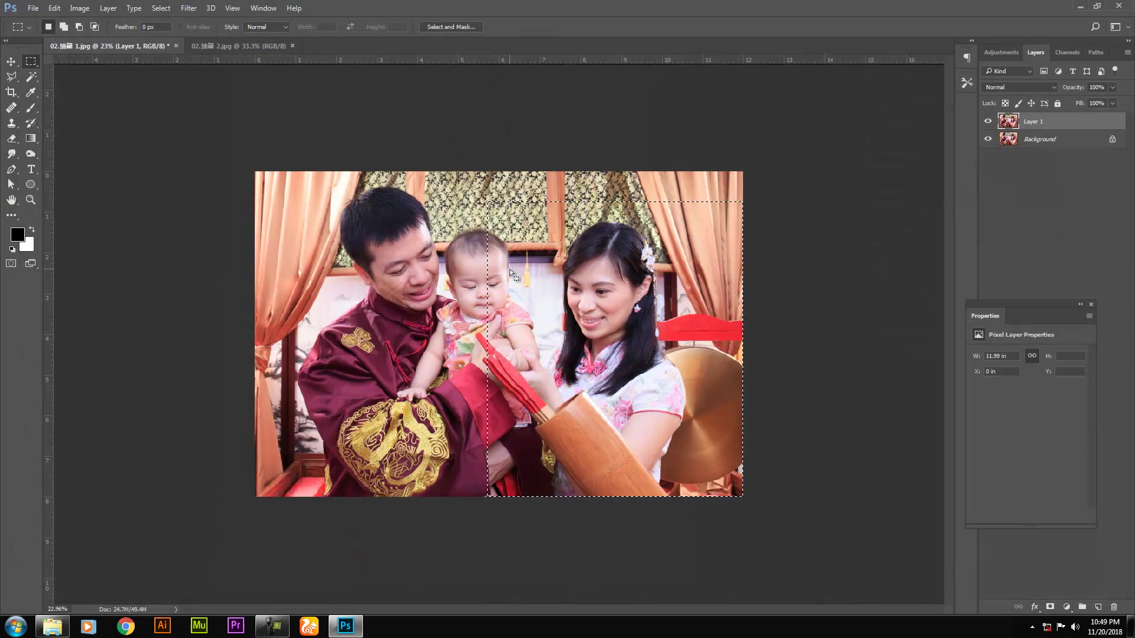
- Soften the skin beneath the mother's eyes with the Clone Stamp at 35% opacity
scroll(599, 281, up, 6)
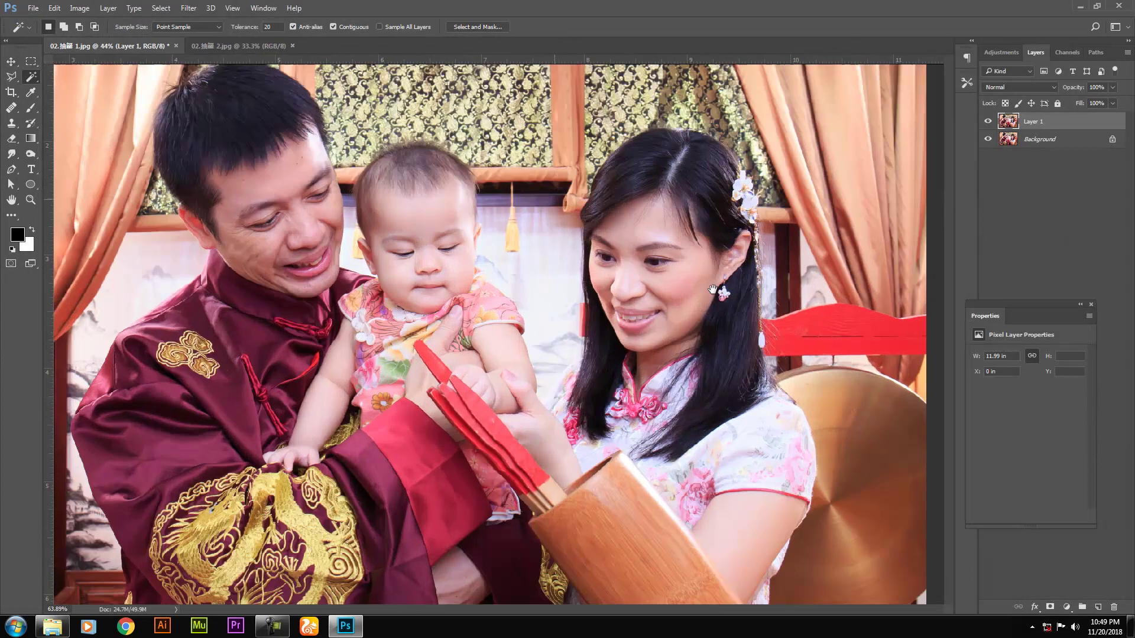
key(s)
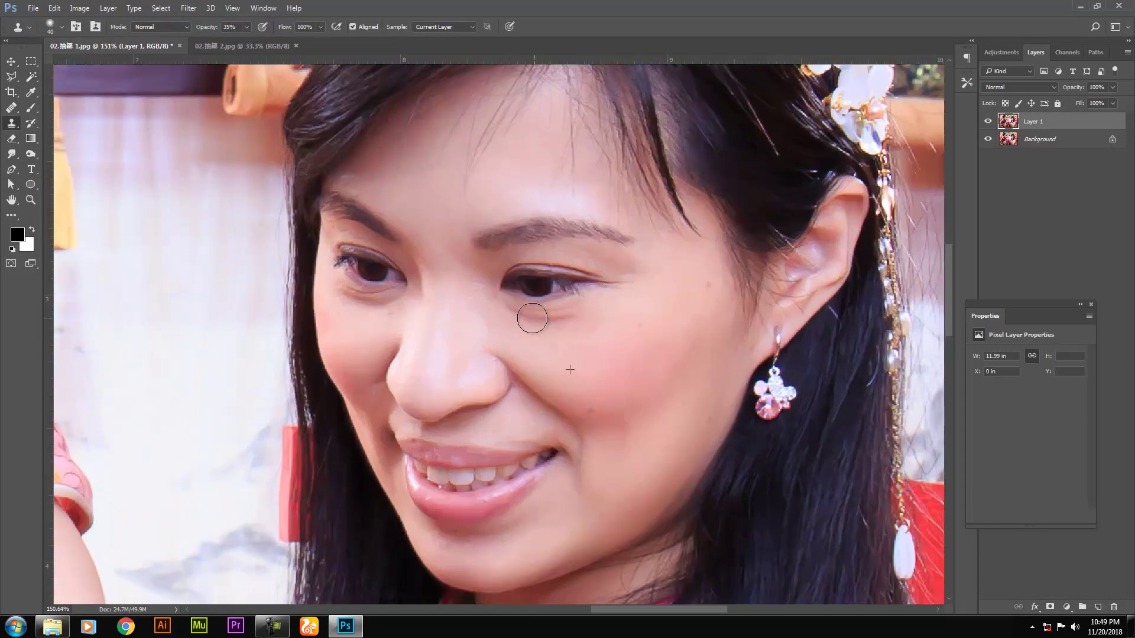
alt+click(576, 336)
drag(392, 309, 488, 314)
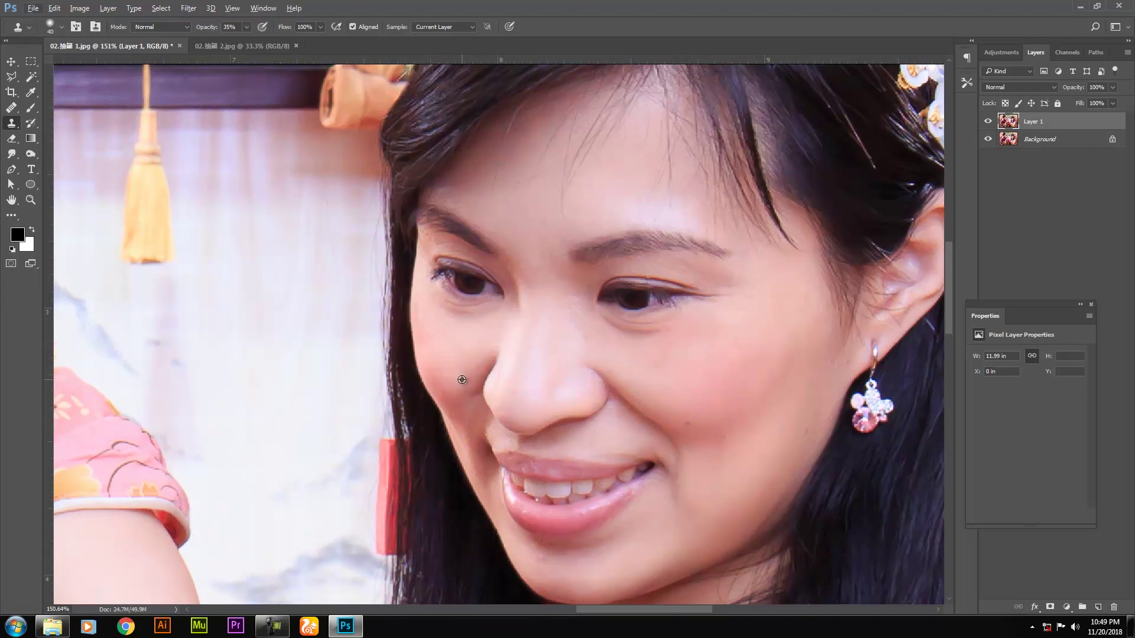
drag(711, 422, 640, 343)
- Remove the small mole on the mother's cheek near the corner of her mouth with the Clone Stamp at size 60
alt+click(608, 442)
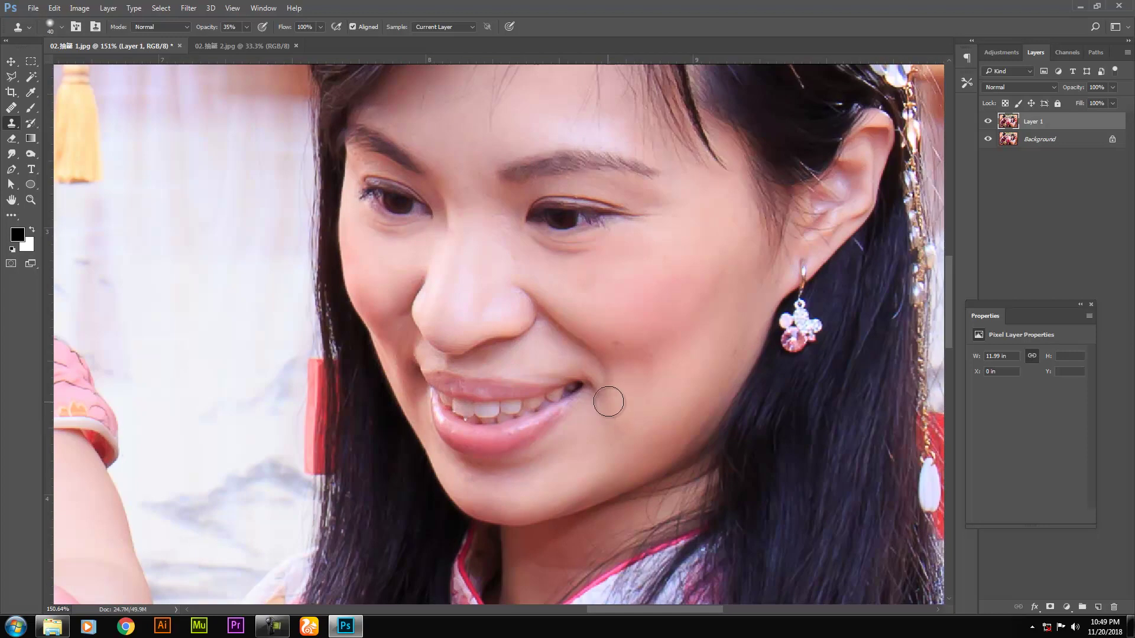
key(bracketright)
key(bracketright)
click(610, 364)
alt+click(628, 337)
click(613, 340)
alt+click(615, 337)
click(623, 354)
click(627, 363)
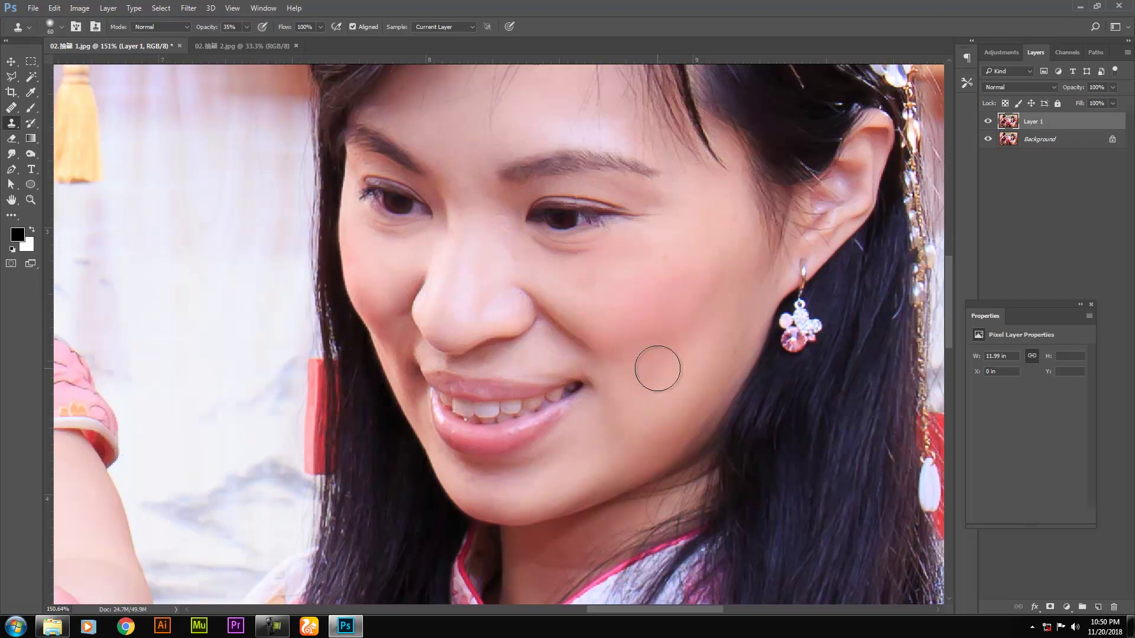
scroll(603, 260, down, 3)
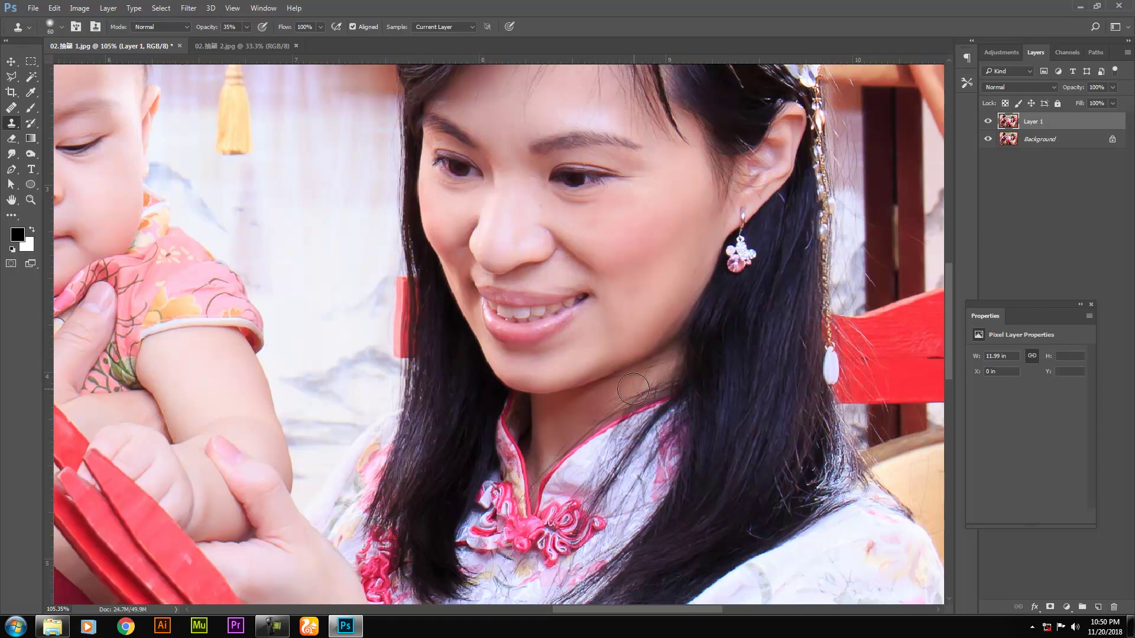
- Heal the blemishes around the father's mouth and chin with the Healing Brush at size 25
scroll(695, 315, down, 6)
drag(283, 201, 632, 325)
scroll(532, 255, up, 8)
key(j)
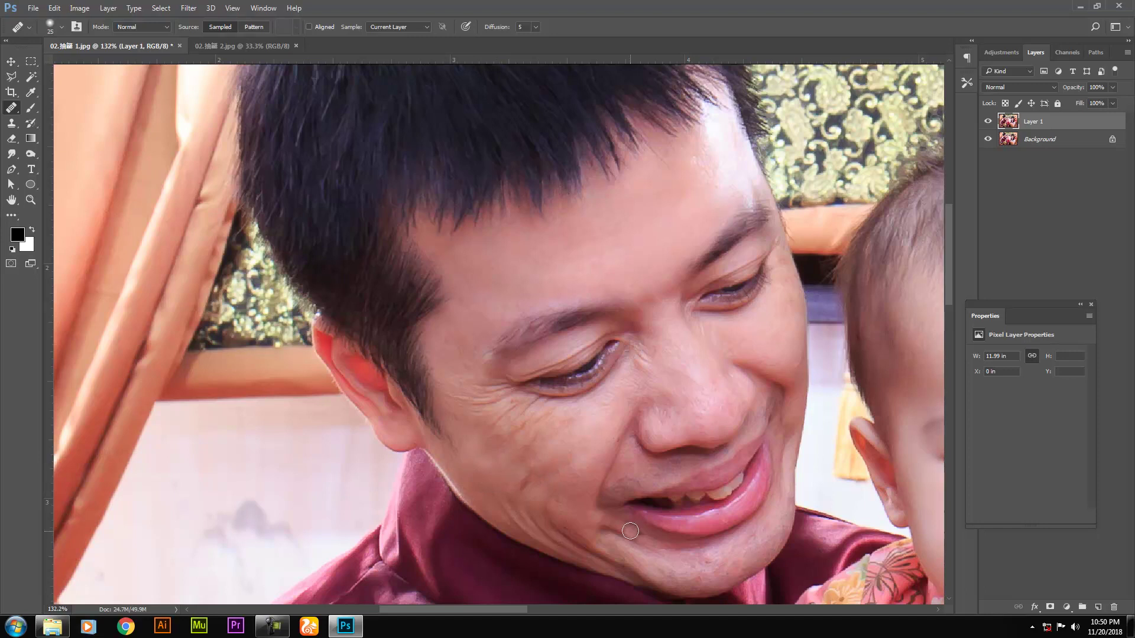
drag(631, 537, 603, 454)
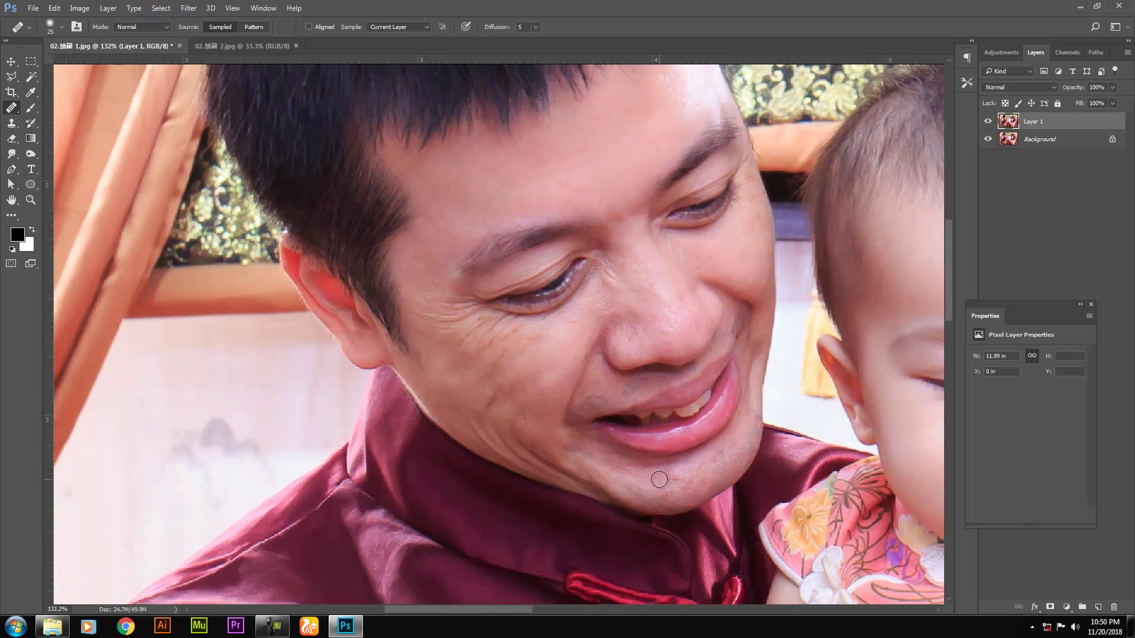
drag(751, 195, 668, 317)
- Soften the creases under the father's eyes and the crow's feet at the outer corner with the Clone Stamp at 35% opacity
key(s)
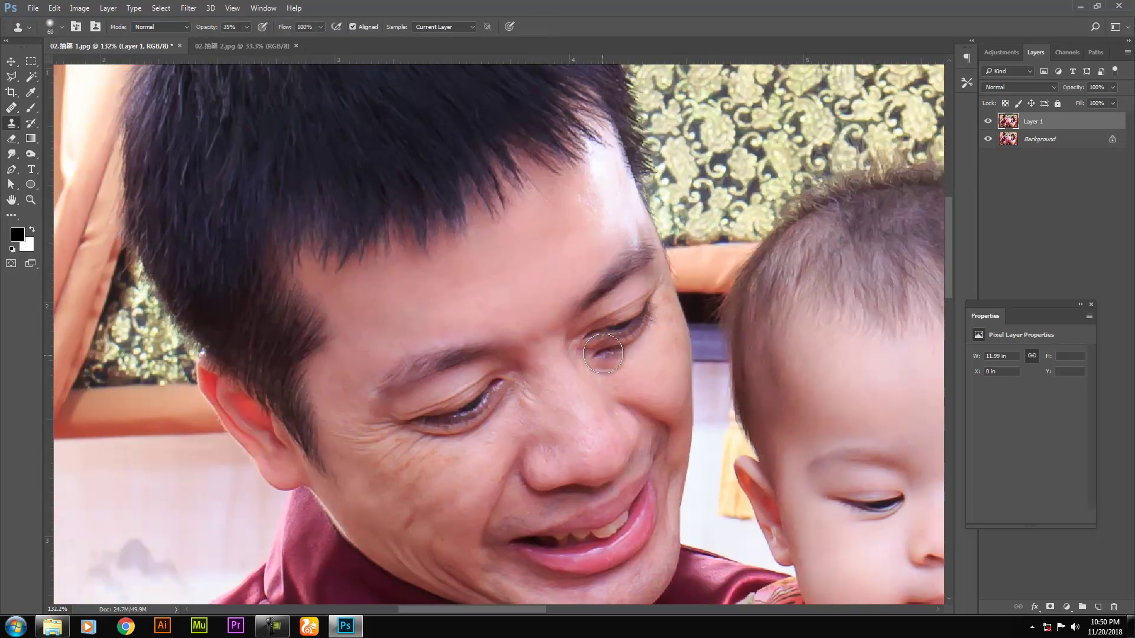
mouse_move(631, 353)
mouse_down()
mouse_move(658, 353)
mouse_move(597, 360)
mouse_up()
key(ctrl+z)
alt+click(611, 374)
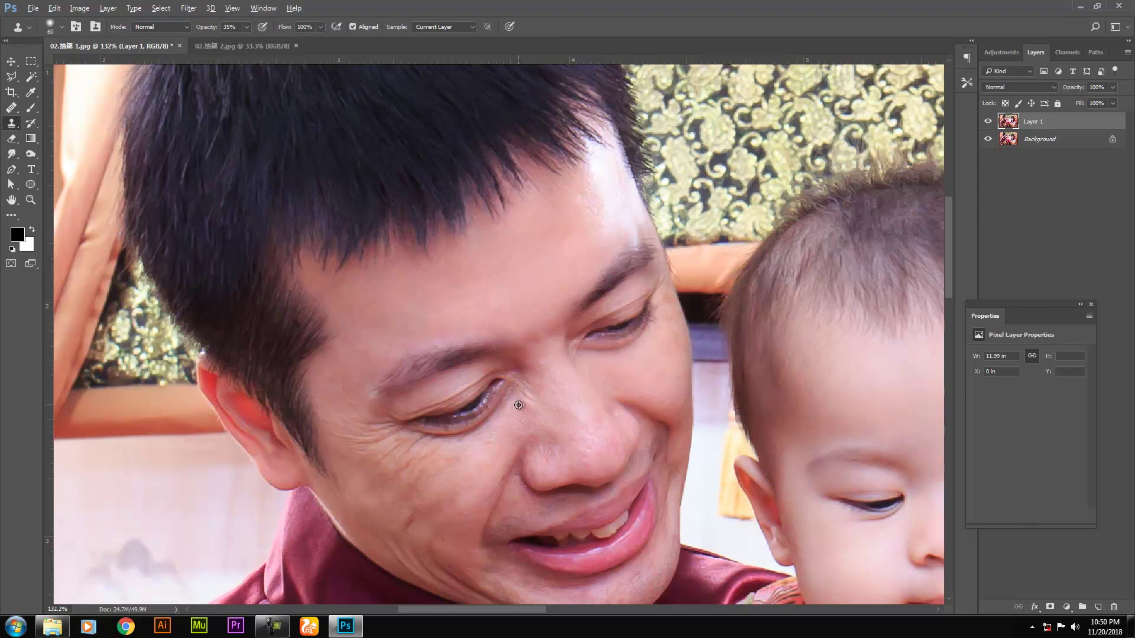
alt+click(515, 419)
drag(513, 404, 389, 452)
alt+click(411, 457)
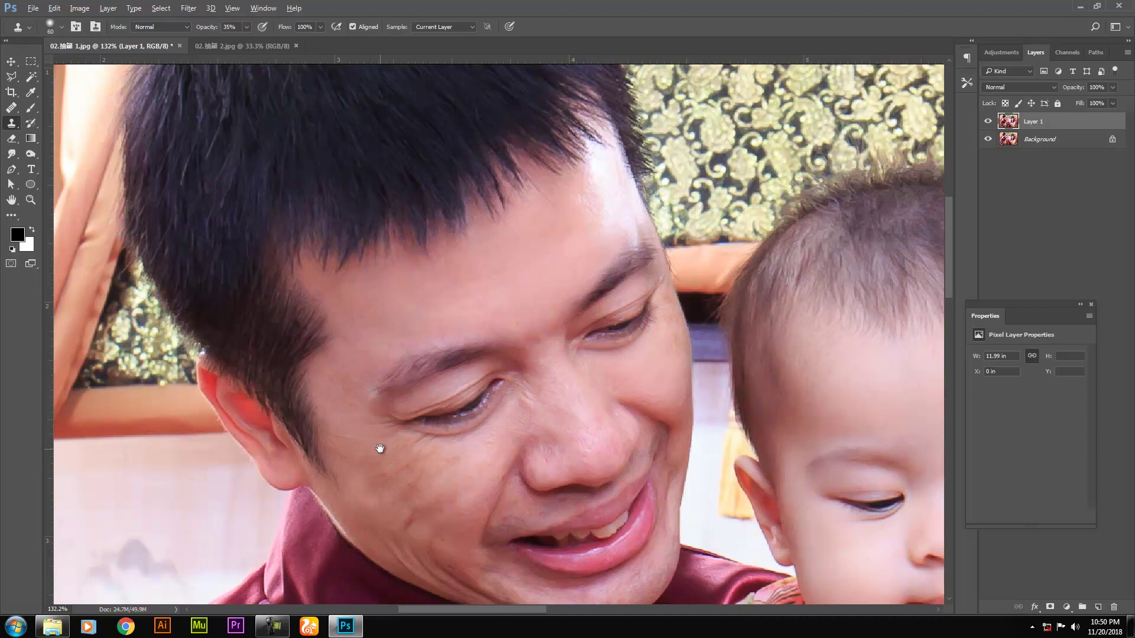
- Smooth the father's temple and upper cheek just below the eye with the Clone Stamp
scroll(378, 437, down, 3)
alt+click(373, 261)
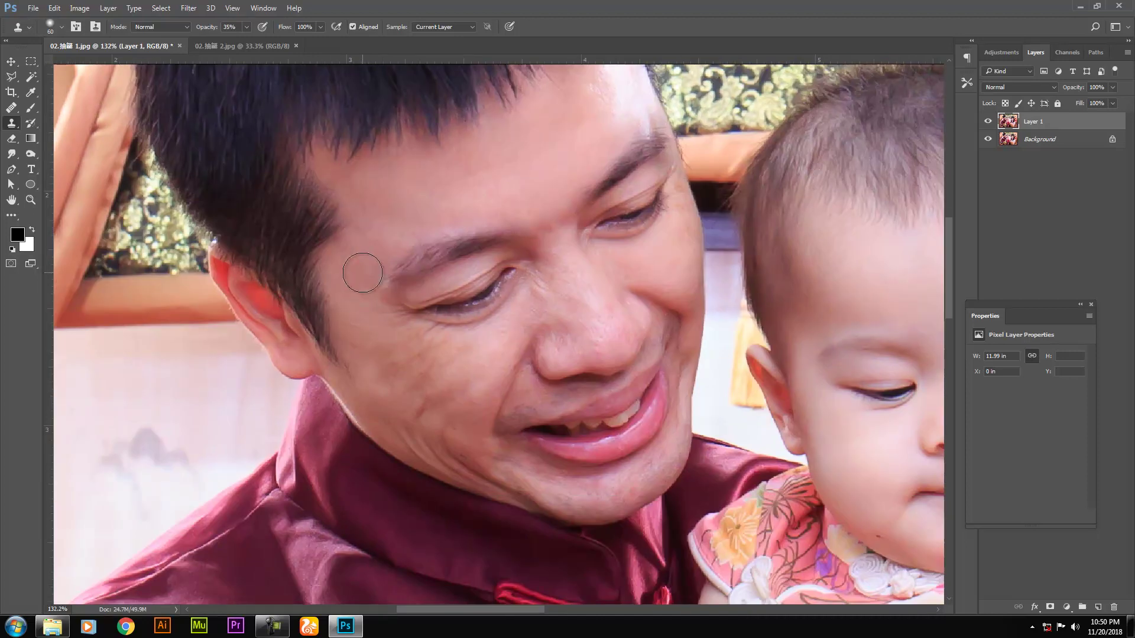
alt+click(379, 336)
click(418, 342)
alt+click(460, 352)
click(447, 346)
alt+click(463, 350)
click(455, 355)
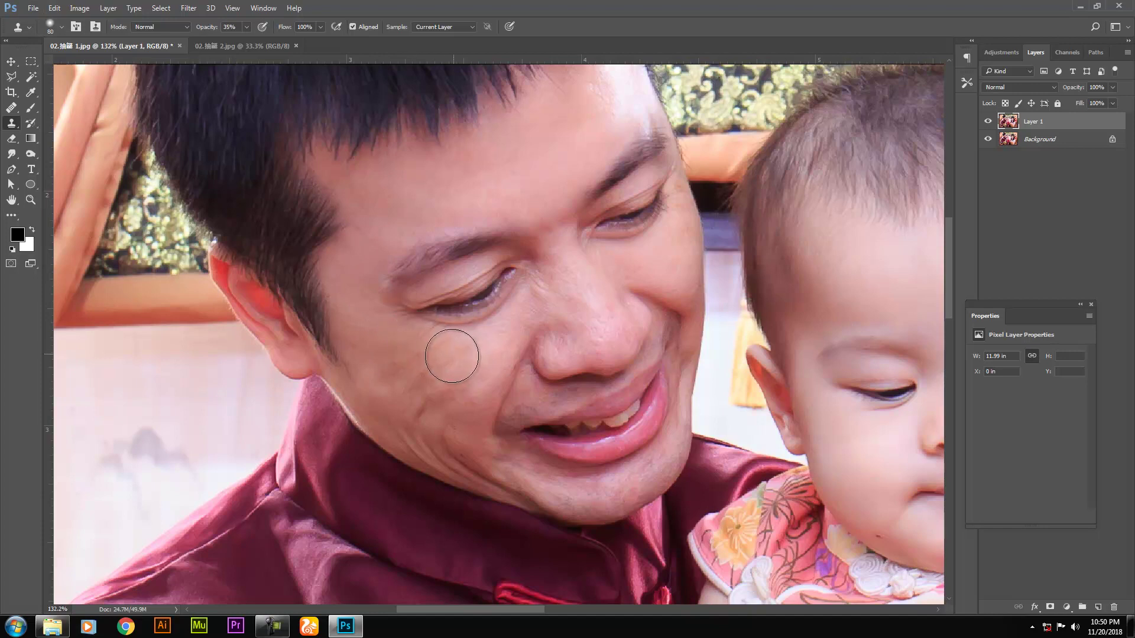
- Even out the blotchy skin on the father's outer and middle cheek with the Clone Stamp
drag(418, 367, 345, 339)
alt+click(385, 359)
drag(401, 384, 431, 397)
alt+click(442, 391)
click(458, 387)
alt+click(479, 352)
click(493, 345)
- Clone away the dark marks on the father's lower cheek between the mouth corner and the jaw
alt+click(449, 410)
click(468, 400)
alt+click(467, 413)
click(474, 411)
click(474, 396)
alt+click(440, 398)
click(442, 410)
alt+click(403, 388)
drag(404, 407, 468, 458)
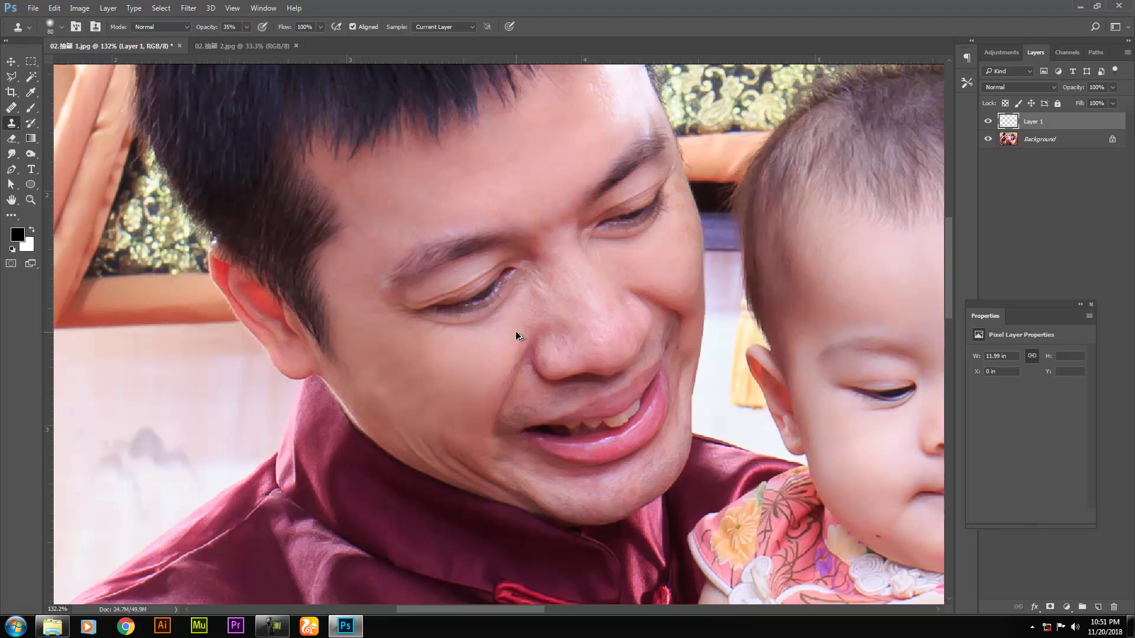
- Heal the creases along the father's jawline above the collar with the Healing Brush at size 30
key(j)
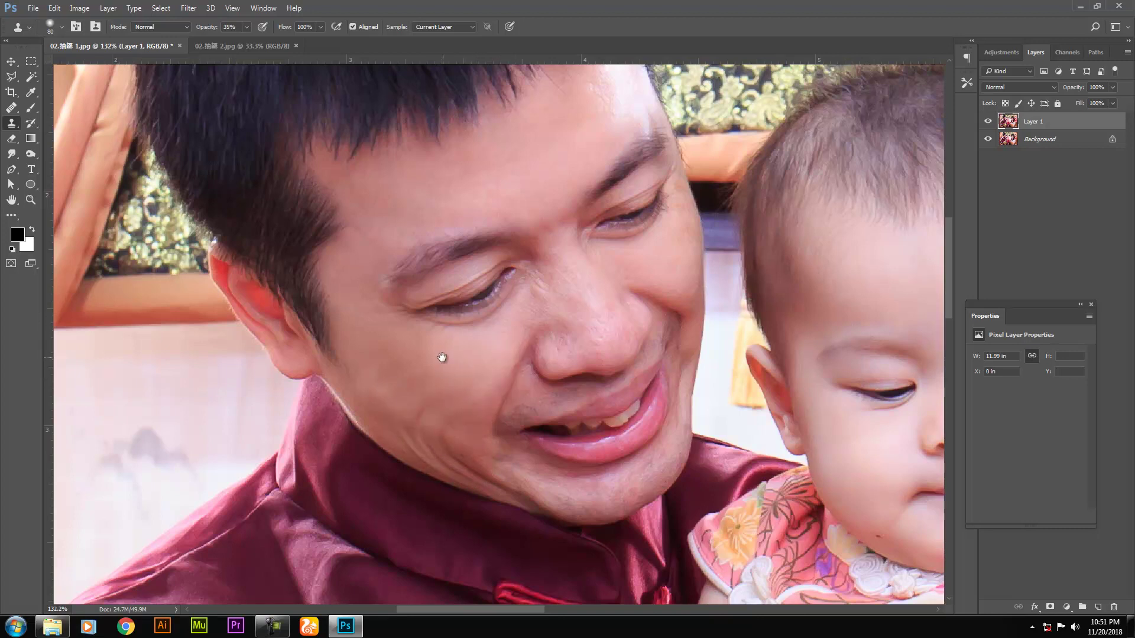
scroll(415, 402, up, 1)
scroll(416, 402, up, 1)
key(bracketright)
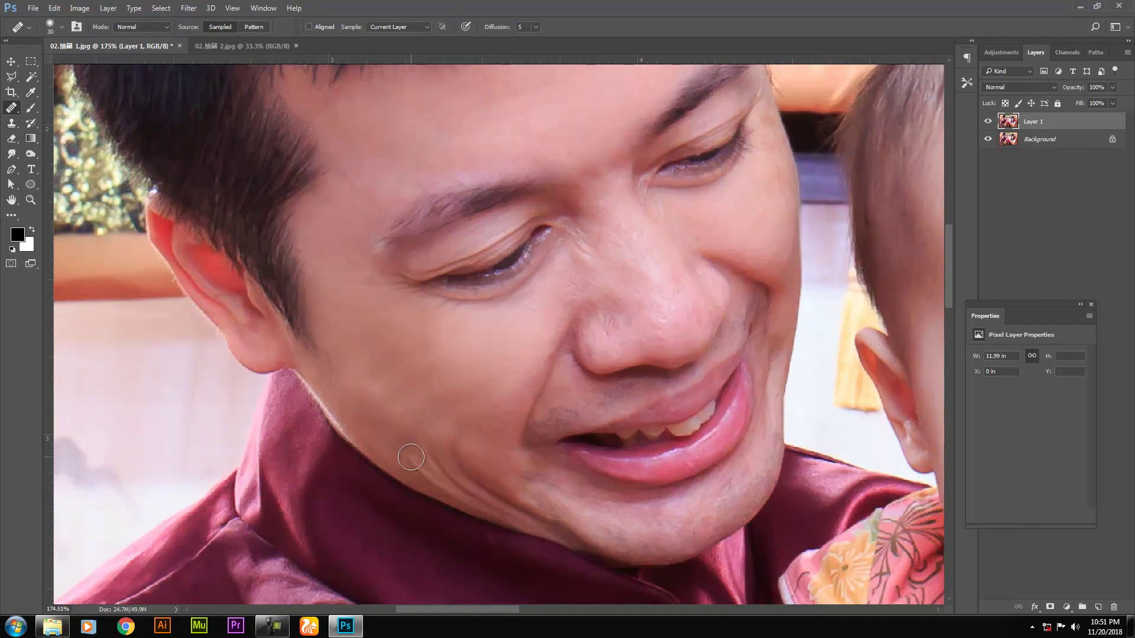
mouse_move(438, 477)
mouse_down()
mouse_move(465, 491)
mouse_move(436, 462)
mouse_move(451, 455)
mouse_move(512, 497)
mouse_up()
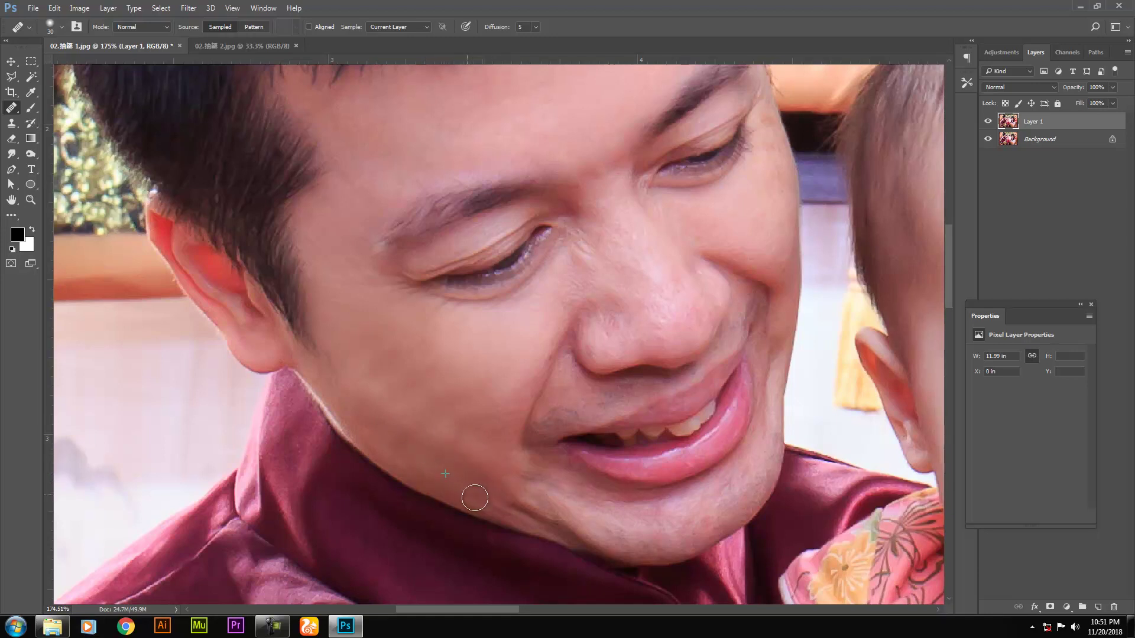
mouse_move(522, 511)
mouse_down()
mouse_move(520, 496)
mouse_move(557, 519)
mouse_up()
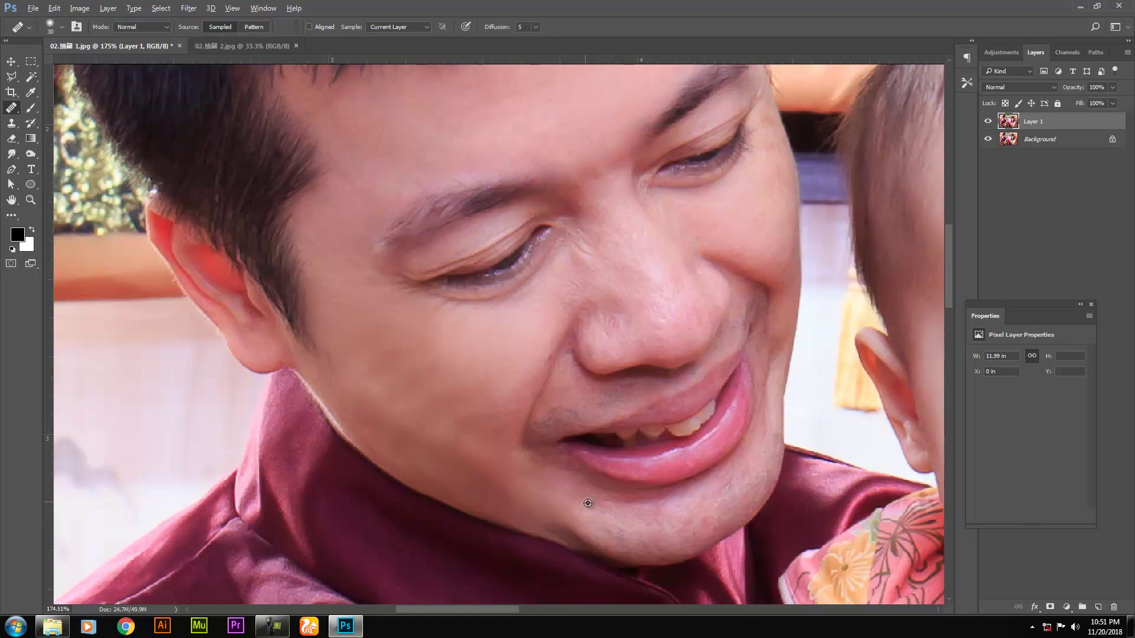
- Blend the father's lower cheek into the healed jawline with the Clone Stamp at size 60 and 35% opacity
mouse_move(569, 490)
mouse_down()
mouse_move(422, 372)
mouse_move(431, 400)
mouse_move(458, 411)
mouse_up()
key(s)
alt+click(395, 381)
alt+click(479, 403)
alt+click(428, 385)
drag(404, 374, 379, 354)
drag(284, 295, 430, 391)
scroll(431, 392, down, 2)
key(ctrl+alt+shift+e)
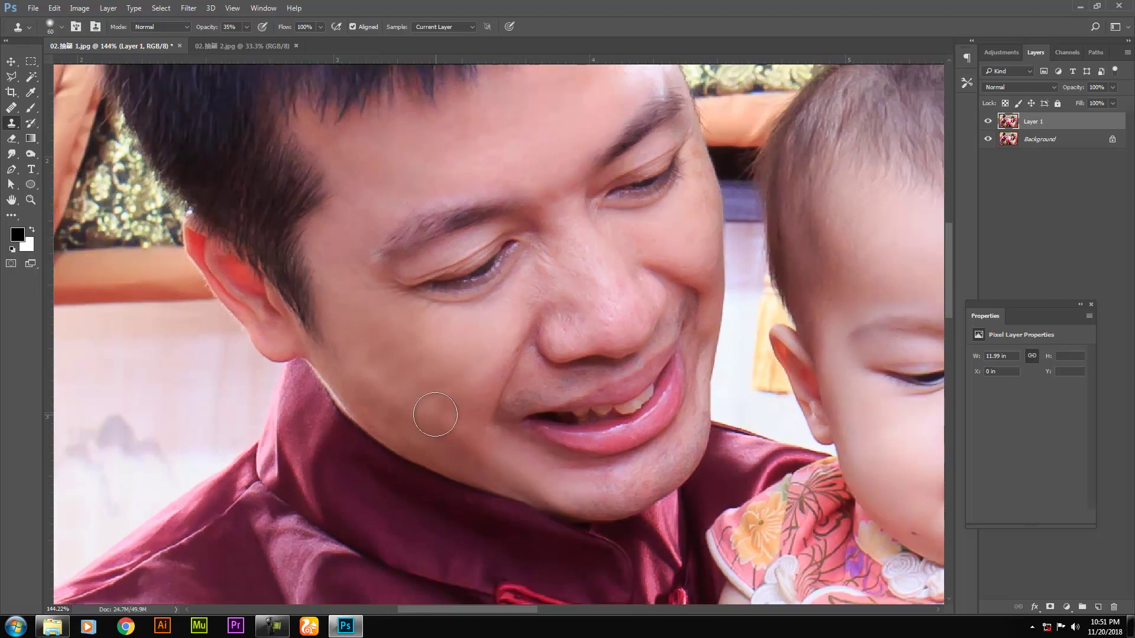
alt+click(357, 354)
click(436, 430)
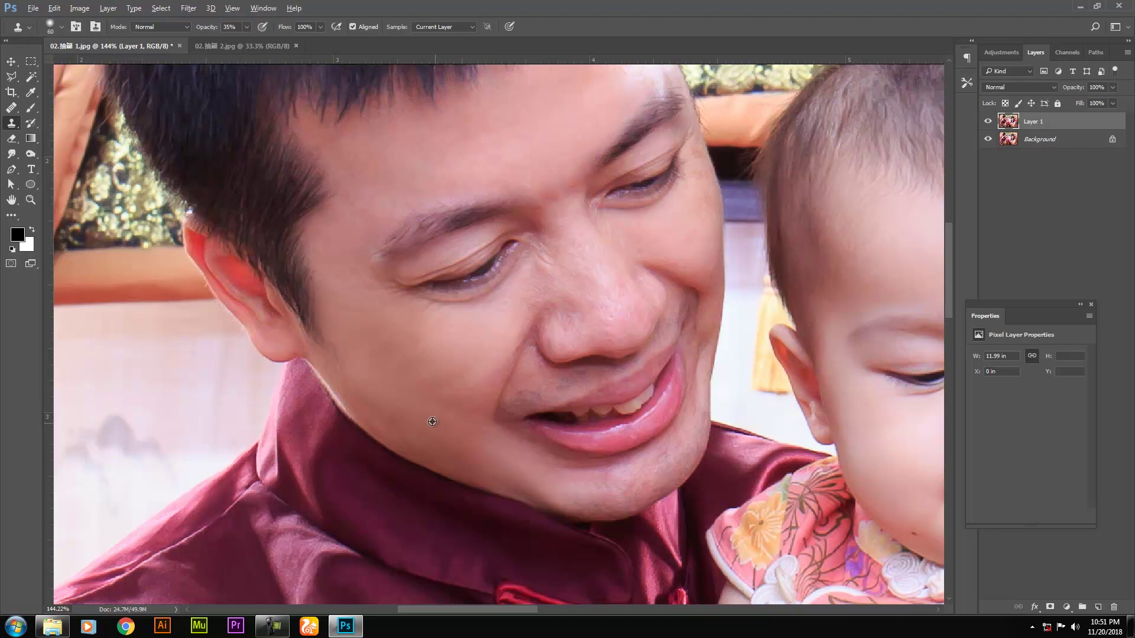
- Compare the retouched faces with the original by hiding the retouched layer and showing it again
scroll(387, 285, down, 3)
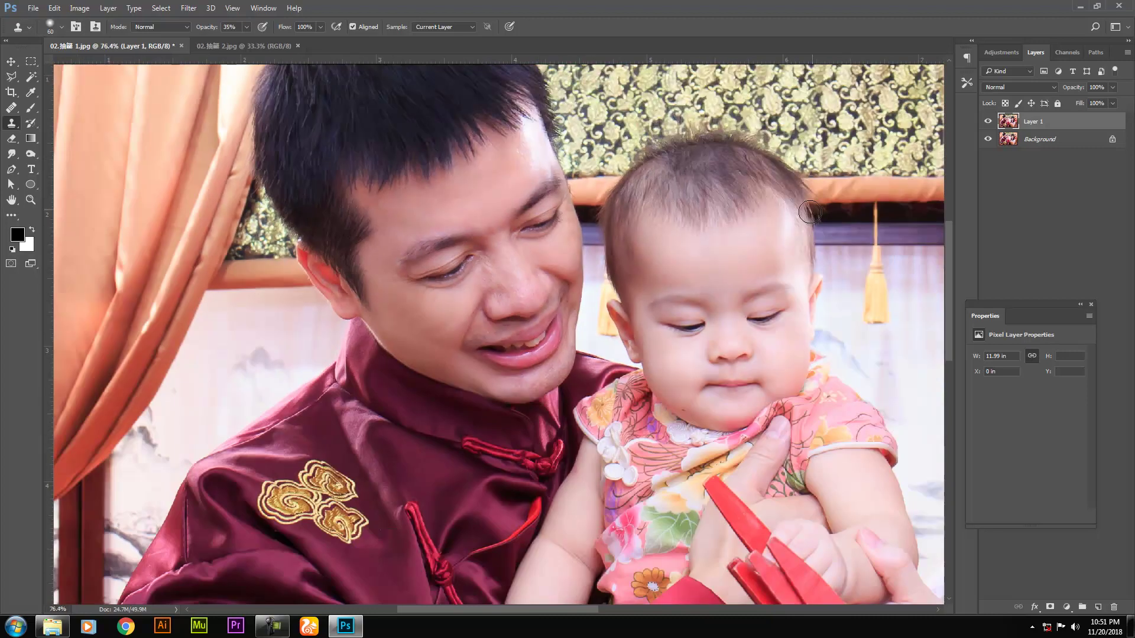
scroll(354, 325, up, 1)
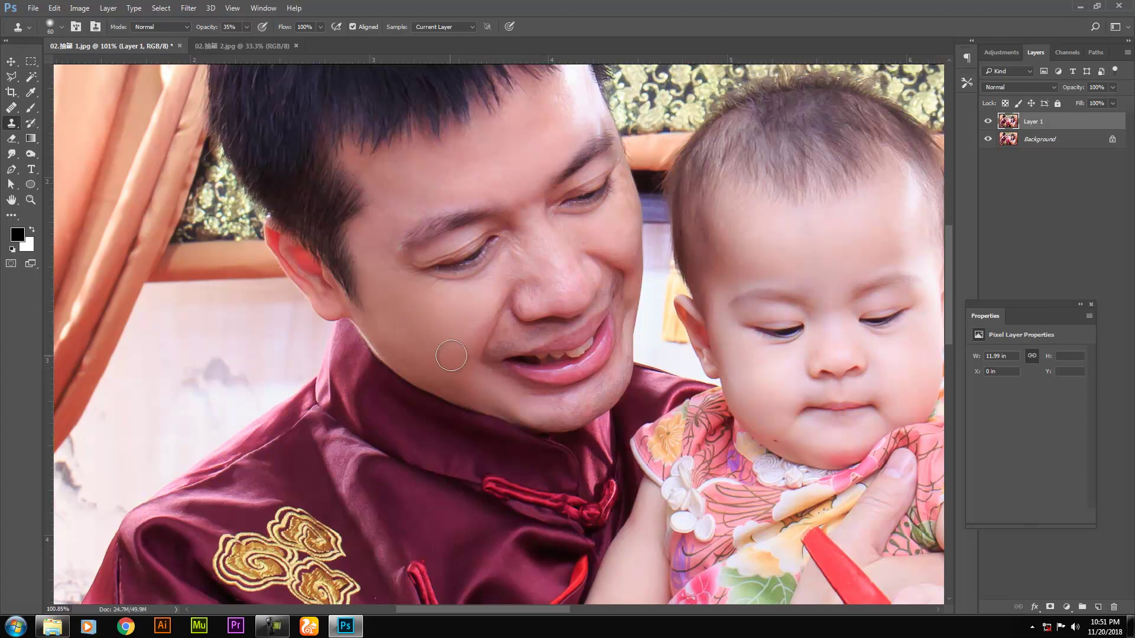
scroll(561, 278, down, 2)
click(986, 121)
click(987, 121)
scroll(496, 357, up, 2)
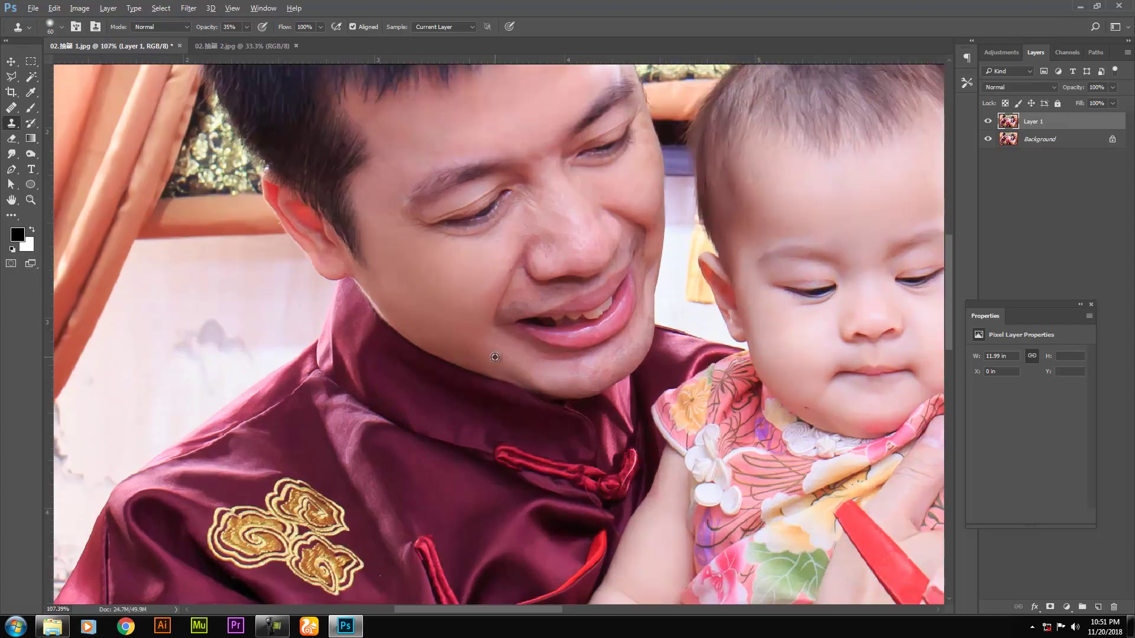
- Smooth the father's chin below the lower lip with the Clone Stamp
alt+click(556, 380)
mouse_move(542, 377)
mouse_down()
mouse_move(525, 365)
mouse_move(619, 354)
mouse_up()
alt+click(574, 375)
- Soften the remaining lines under the father's eyes and beside the bridge of his nose with the Clone Stamp
alt+click(609, 189)
alt+click(537, 215)
mouse_move(541, 220)
mouse_down()
mouse_move(531, 203)
mouse_move(525, 210)
mouse_move(534, 201)
mouse_up()
alt+click(517, 222)
alt+click(490, 240)
alt+click(549, 201)
drag(499, 248, 568, 228)
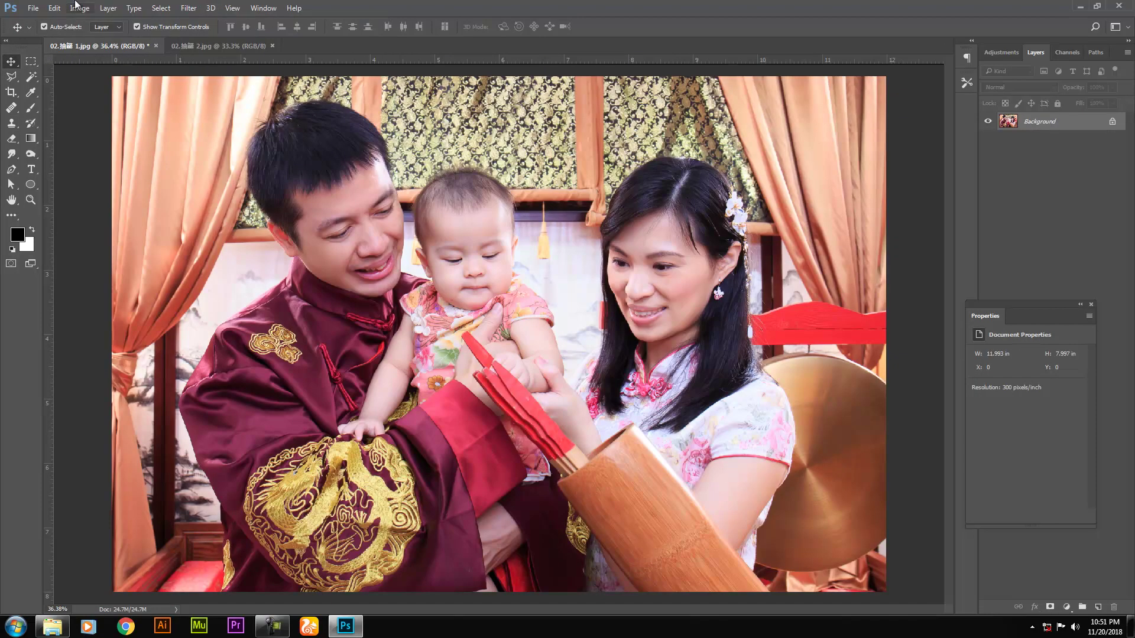
- Close the finished bamboo-cup photo, saving its changes as a JPEG at quality 12 (Maximum), Baseline ("Standard")
click(154, 46)
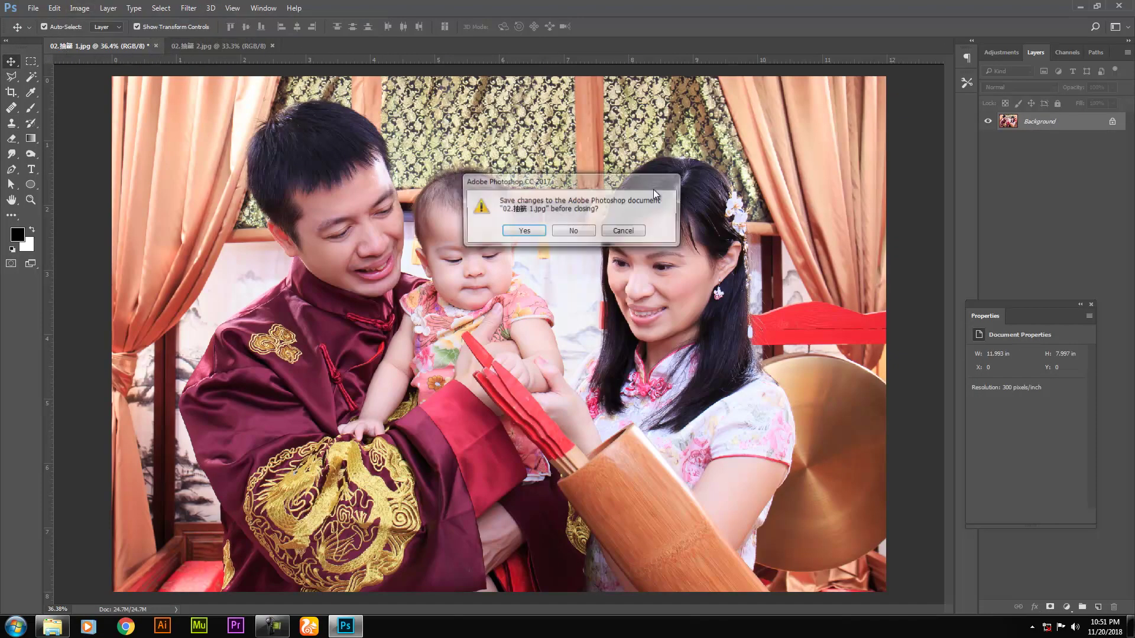
click(545, 231)
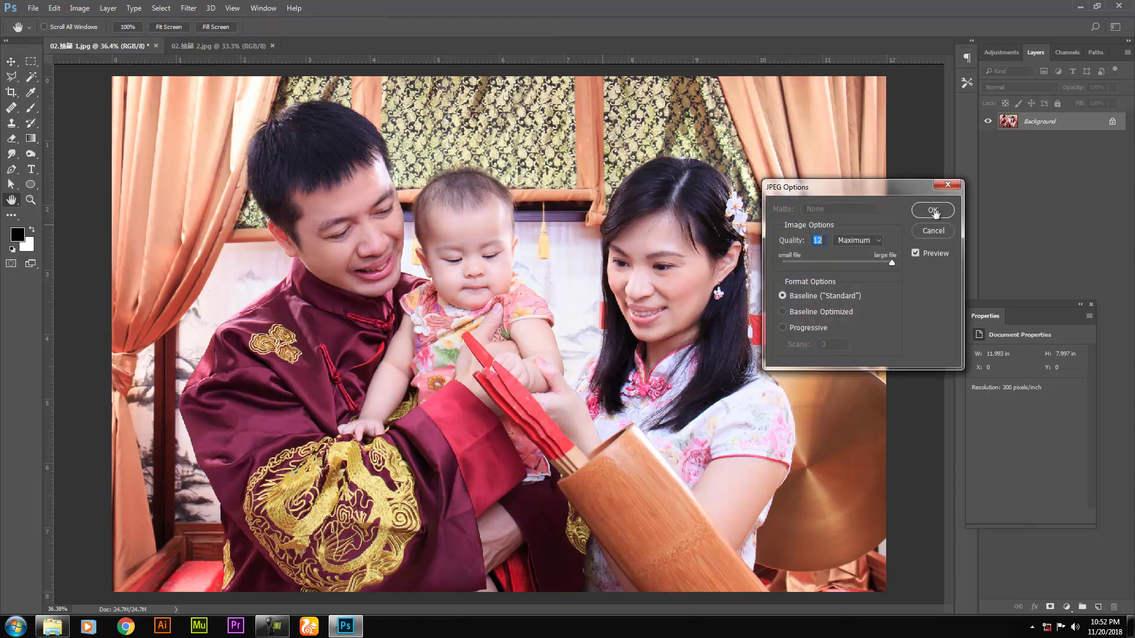
click(932, 208)
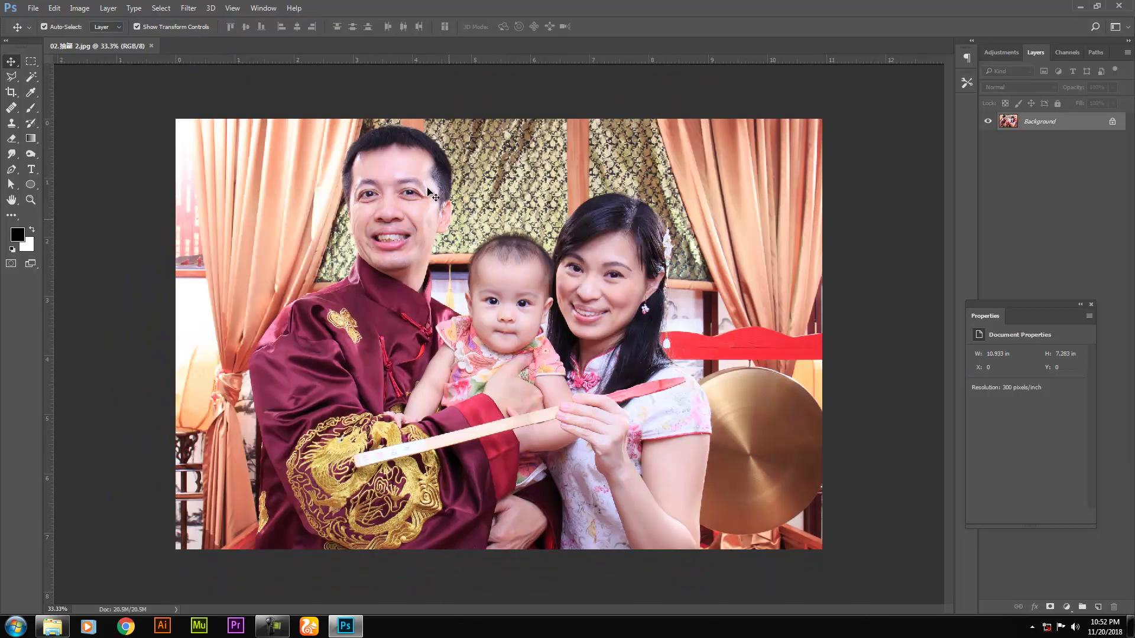
- Duplicate the background of the remaining family photo, select the area around the mother and open it in Liquify
key(ctrl+j)
scroll(579, 284, up, 3)
scroll(626, 237, down, 4)
key(m)
mouse_move(514, 268)
mouse_down()
mouse_move(829, 566)
mouse_move(768, 551)
mouse_up()
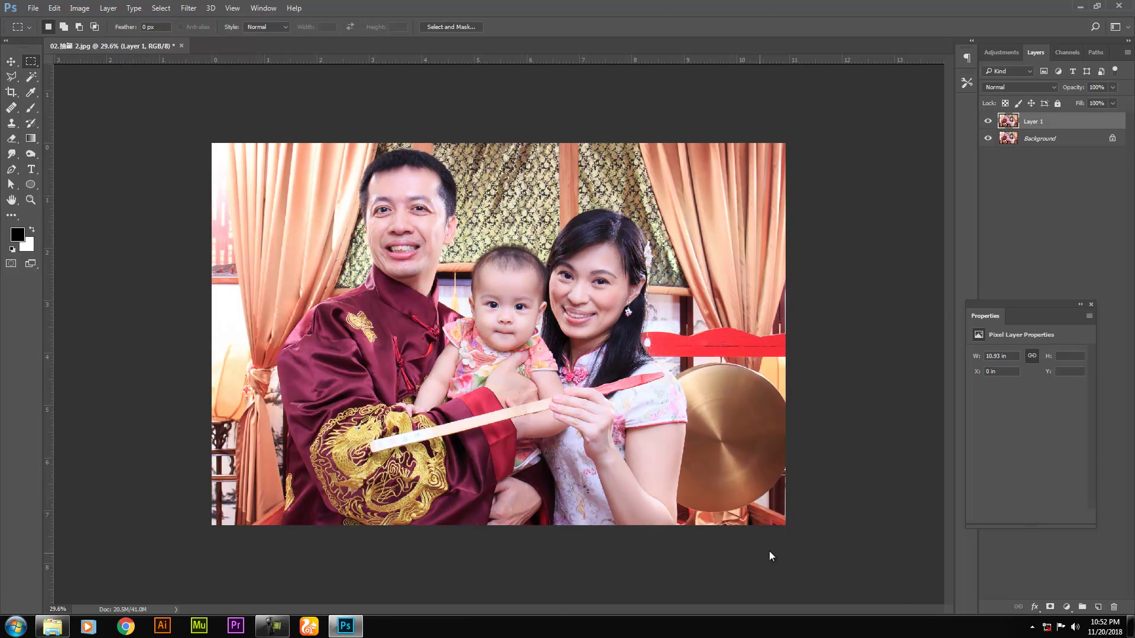
key(ctrl+shift+x)
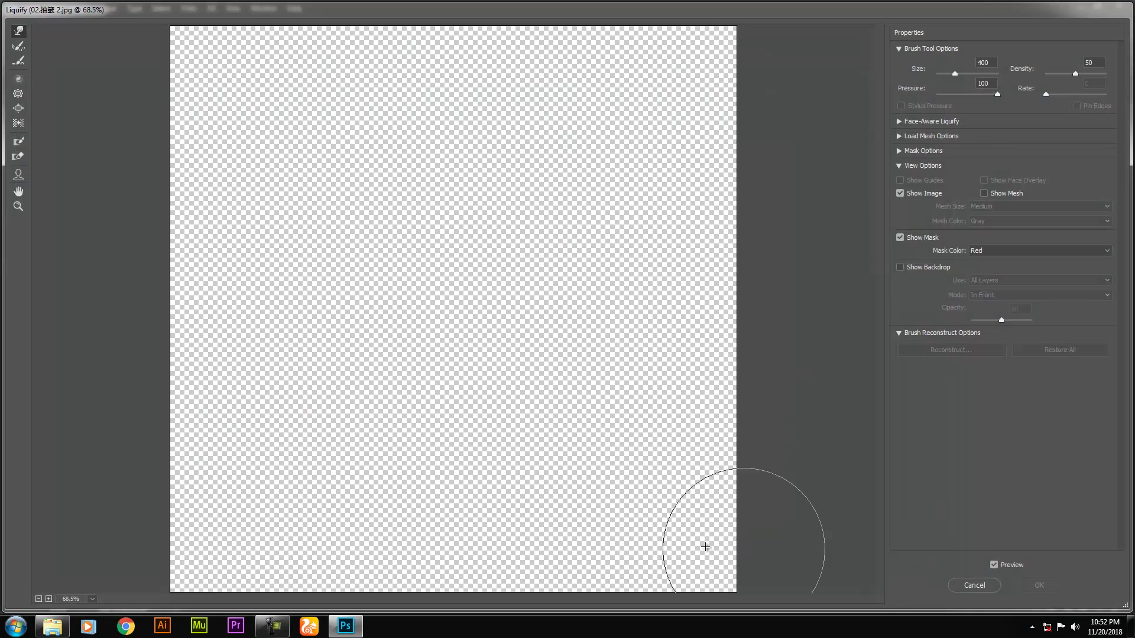
- Slim the outer edge of the mother's upper arm and sleeve with the Forward Warp brush in Liquify
mouse_move(522, 427)
mouse_down()
mouse_move(506, 406)
mouse_move(486, 420)
mouse_up()
key(bracketright)
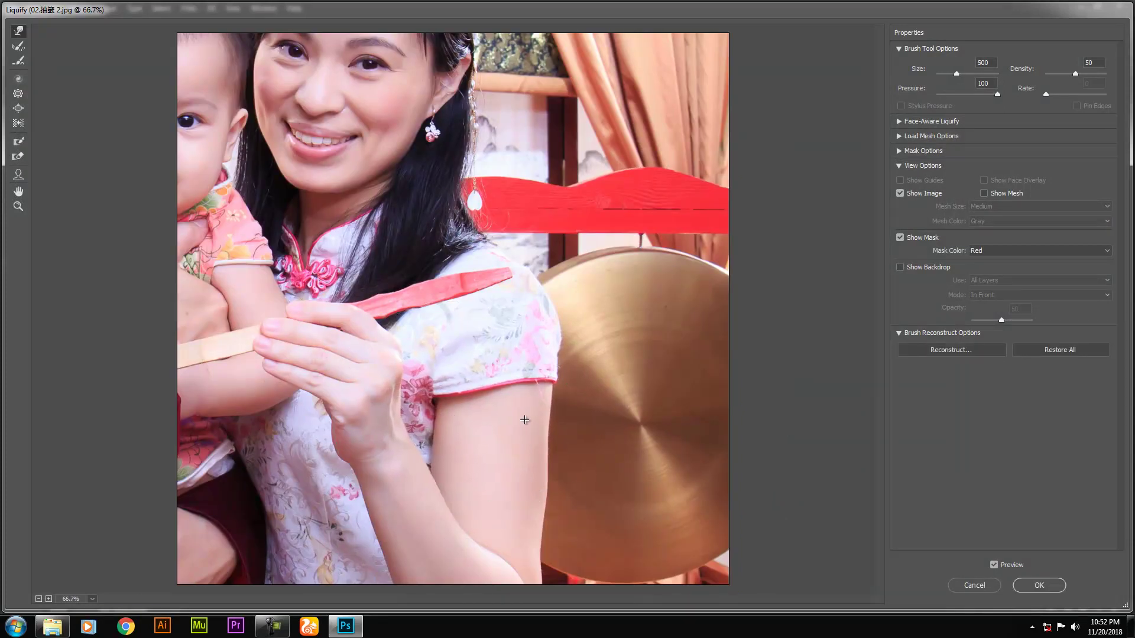
key(bracketright)
key(bracketright)
key(bracketright)
key(bracketright)
drag(573, 379, 571, 378)
key(bracketleft)
key(bracketleft)
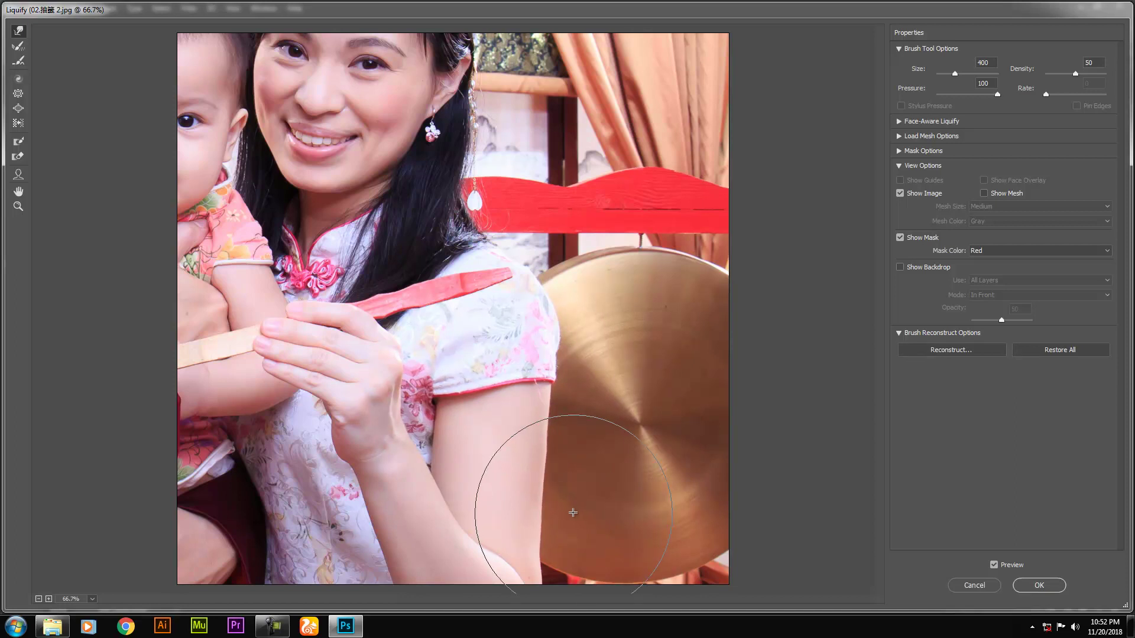
- Reshape the mother's lower arm near the elbow with the Forward Warp brush, resizing it up to 600
key(ctrl+minus)
drag(444, 445, 448, 448)
key(bracketright)
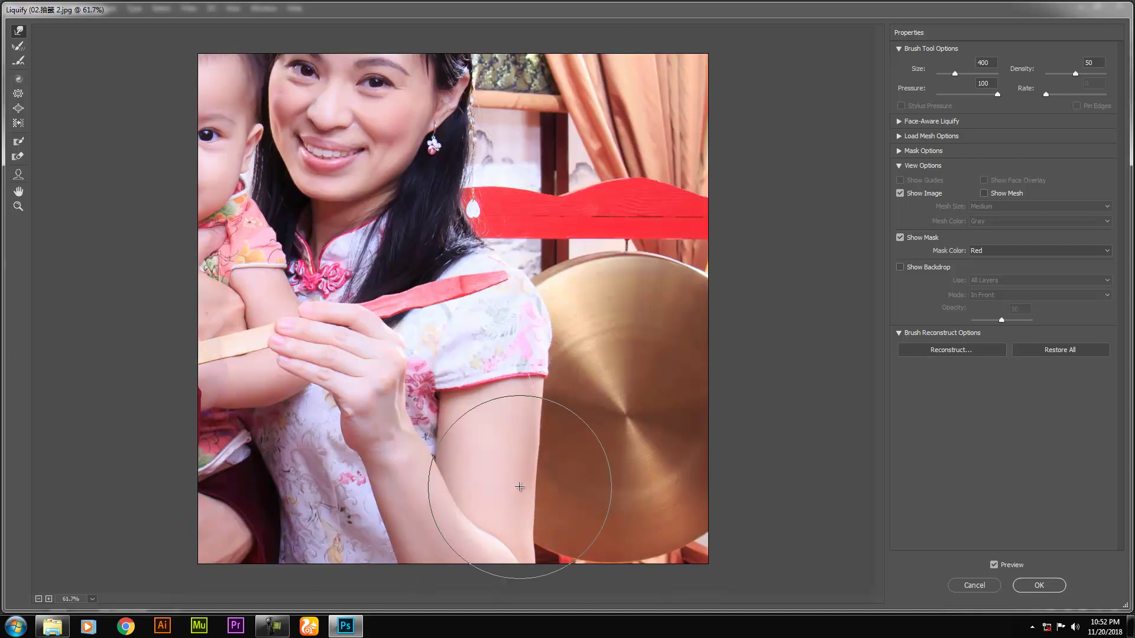
key(bracketleft)
scroll(528, 440, down, 1)
key(ctrl+minus)
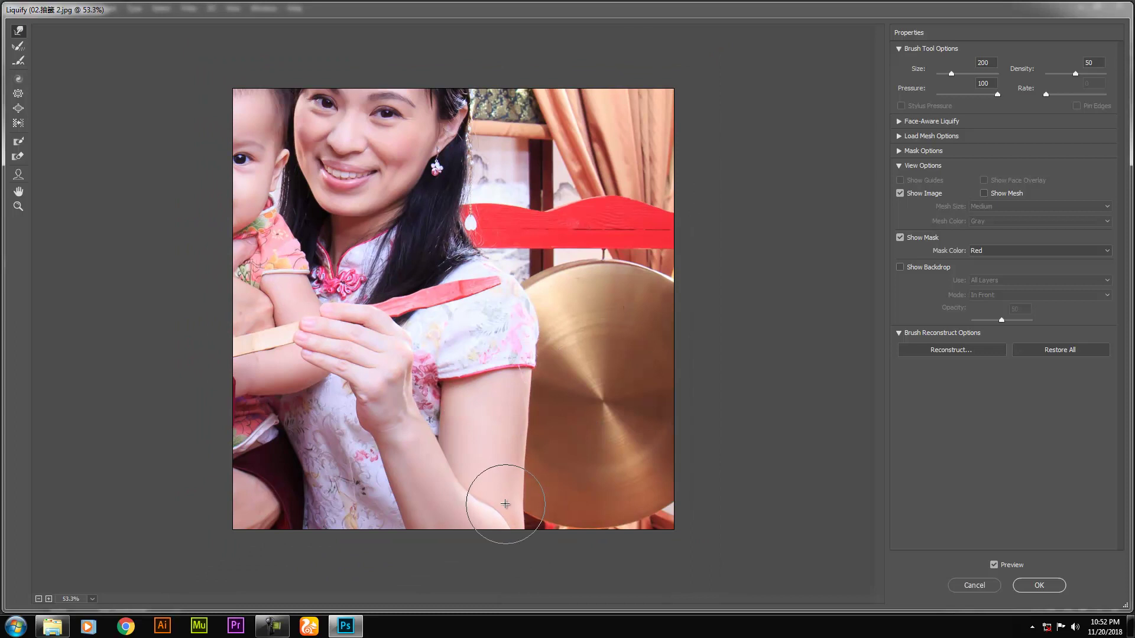
key(])
key(])
key(])
drag(496, 462, 502, 469)
key(])
key(])
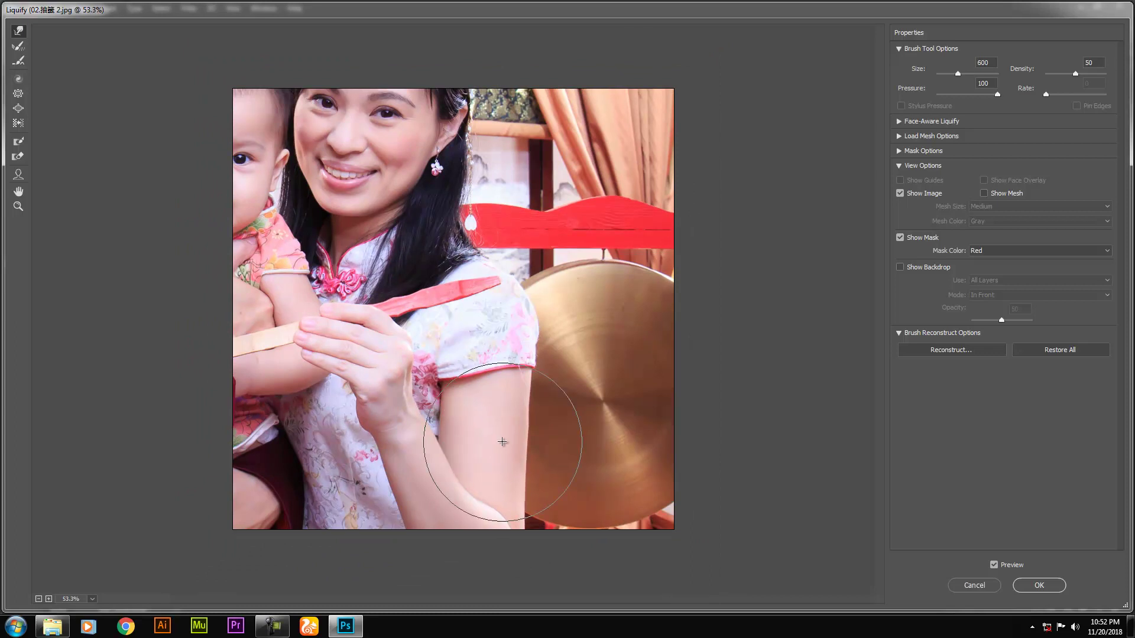
- Push in the inner edge of the mother's upper arm beside her raised wrist, varying the Forward Warp brush size
key(bracketleft)
key(bracketleft)
key(bracketleft)
key(space)
key(bracketleft)
key(space)
key(bracketright)
key(bracketright)
drag(441, 459, 450, 463)
drag(456, 401, 463, 402)
key(bracketright)
key(bracketleft)
key(bracketleft)
key(bracketleft)
key(bracketleft)
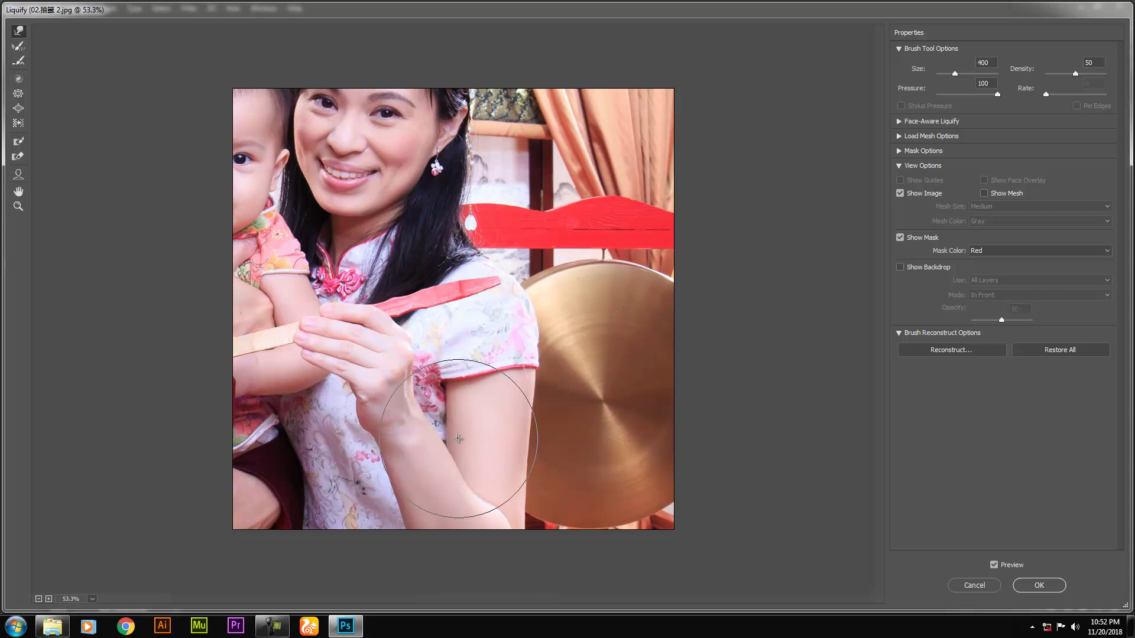
key(bracketright)
drag(449, 427, 443, 428)
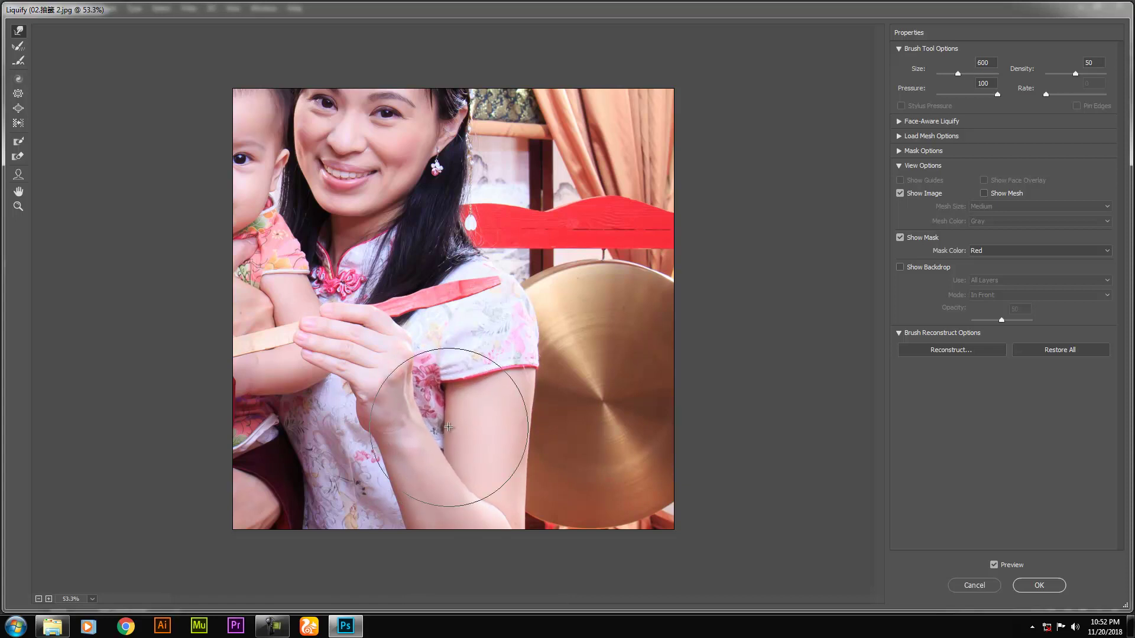
key(bracketleft)
key(bracketleft)
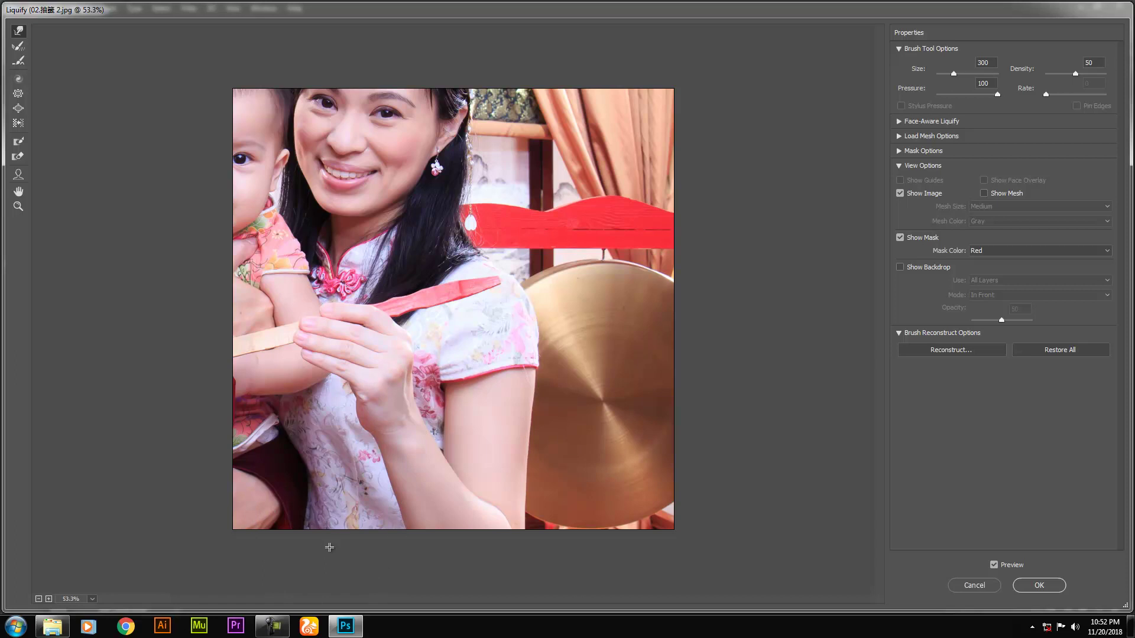
- Refine the mother's waistline and the outer edge of her sleeve with the Forward Warp brush, and apply Liquify
drag(325, 535, 321, 543)
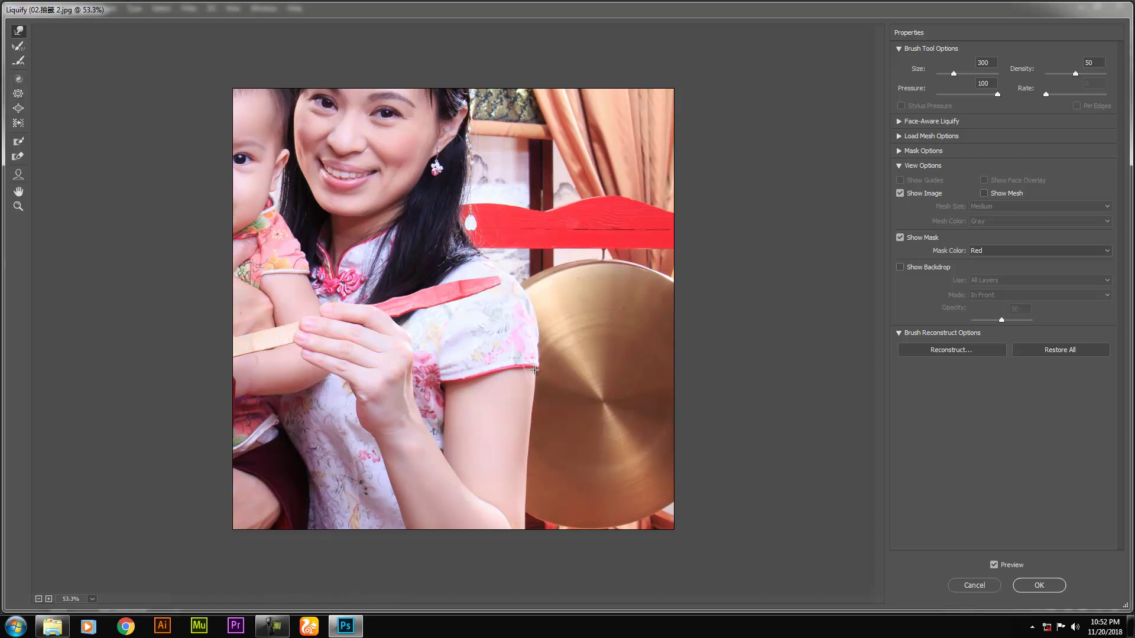
drag(543, 371, 538, 371)
drag(565, 329, 561, 329)
key(bracketleft)
key(bracketleft)
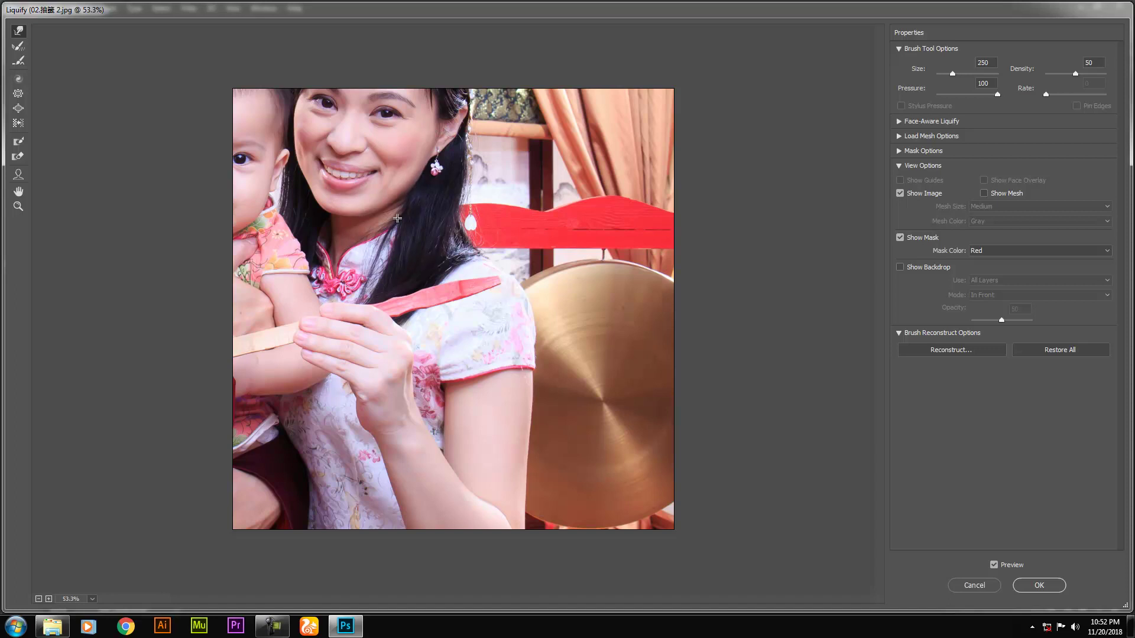
key(bracketleft)
key(Return)
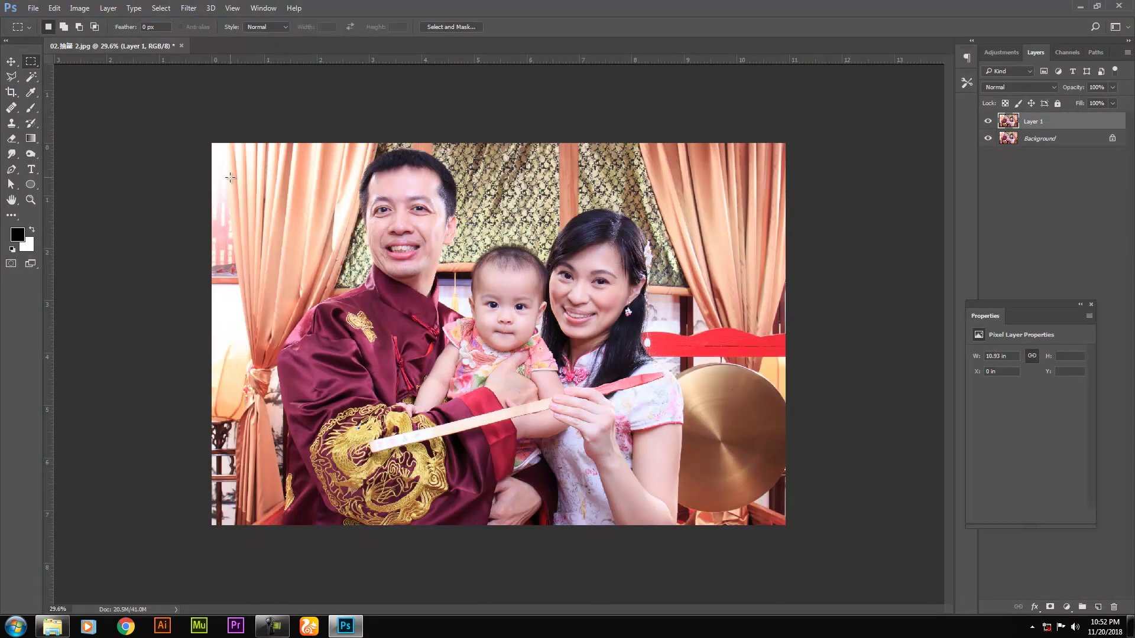
- Select the area around the father, narrow his neck and collar in Liquify, and apply the result
key(ctrl+shift+x)
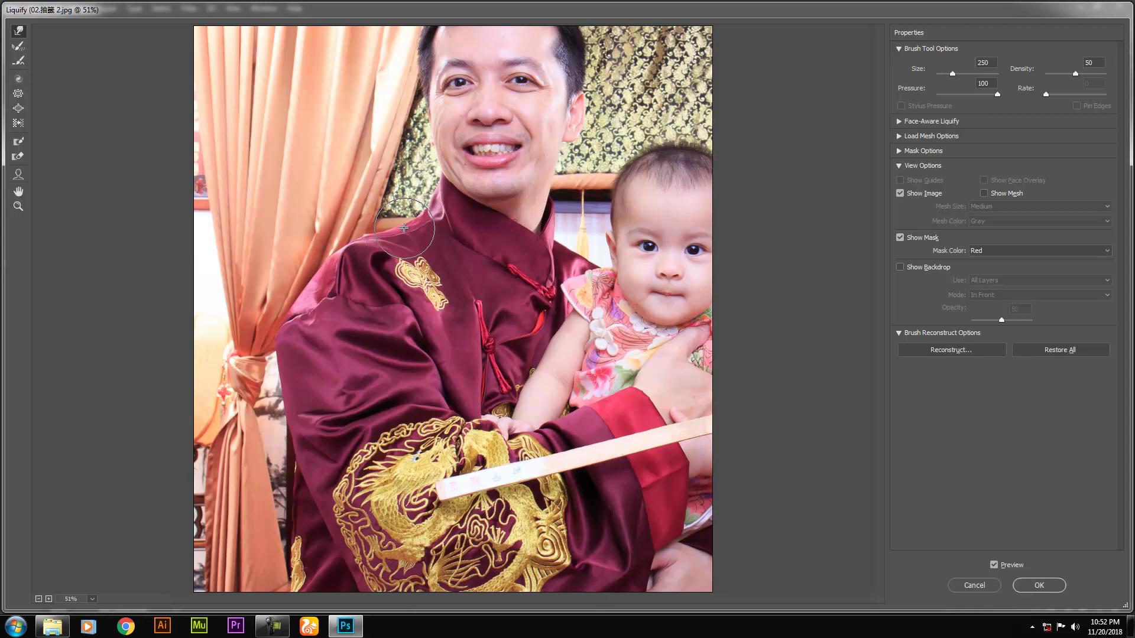
key(bracketright)
key(bracketright)
drag(538, 201, 533, 201)
drag(428, 191, 435, 194)
key(Return)
key(w)
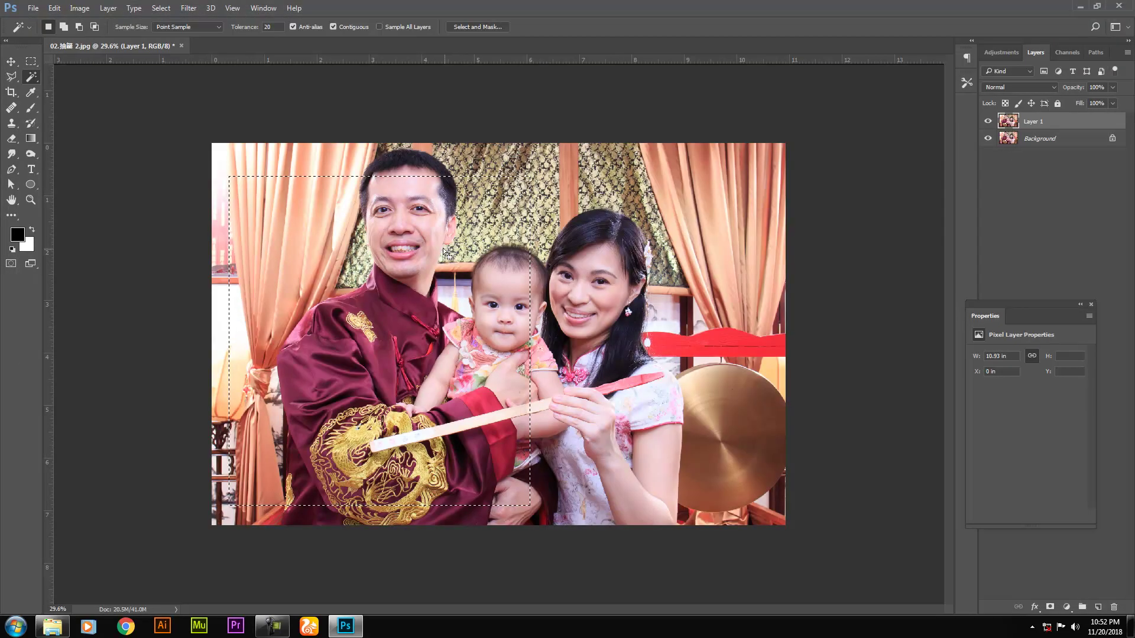
- Remove the spots on the father's chin below the lower lip with the Healing Brush
scroll(342, 235, up, 5)
key(j)
scroll(340, 233, up, 5)
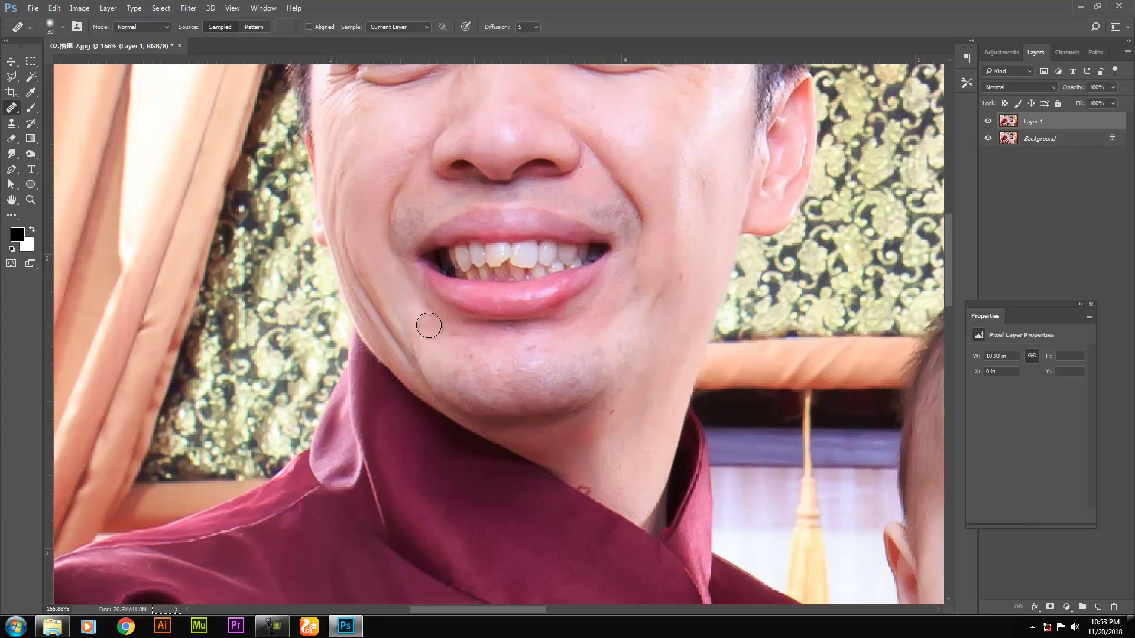
alt+click(408, 297)
drag(516, 322, 497, 274)
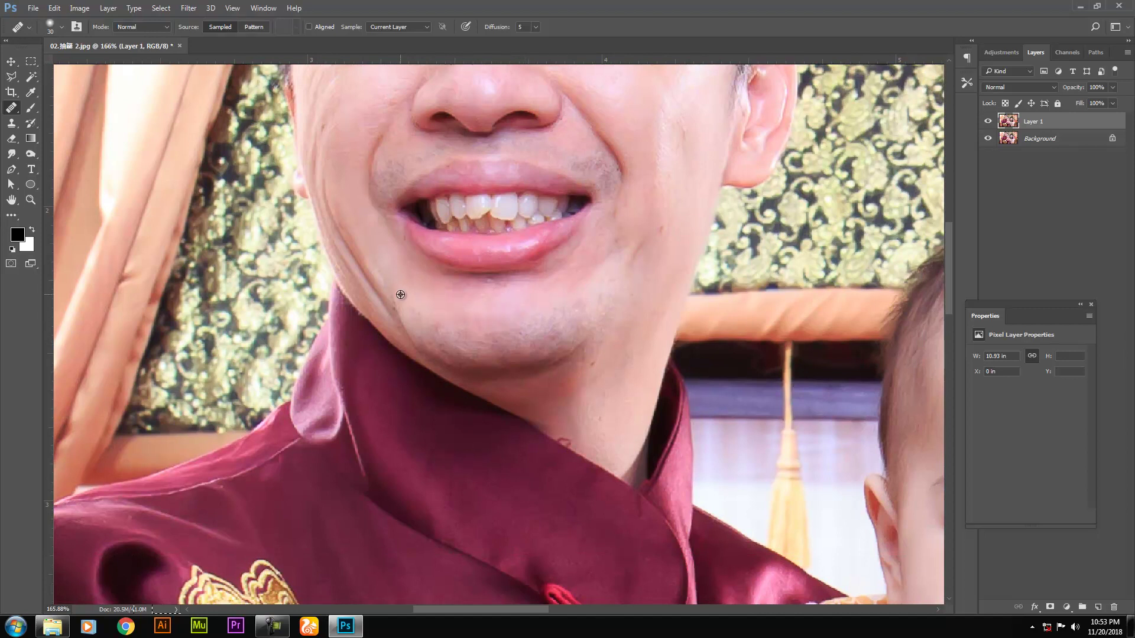
drag(572, 260, 550, 431)
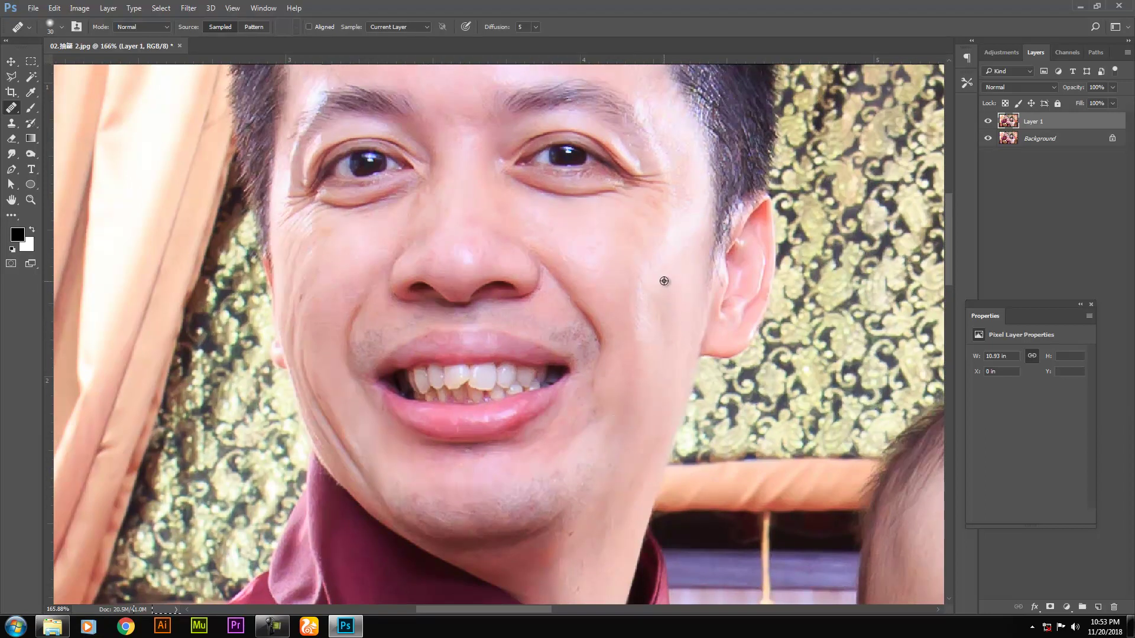
- Heal the crow's feet beside the father's eye on the ear side and the spots on his forehead
scroll(664, 281, up, 2)
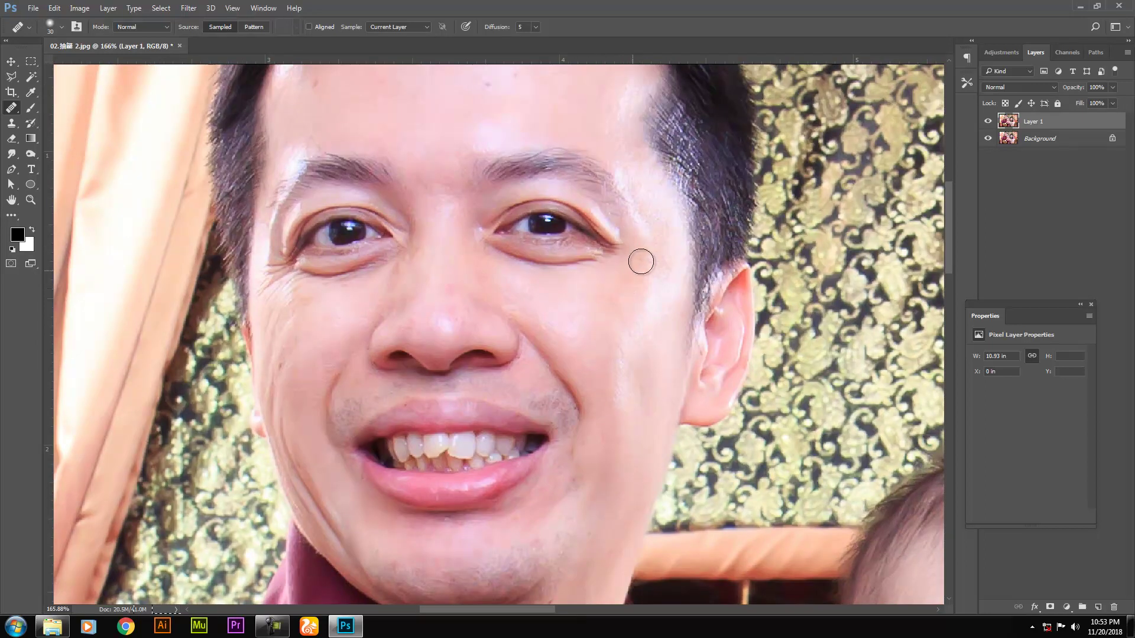
drag(647, 261, 619, 292)
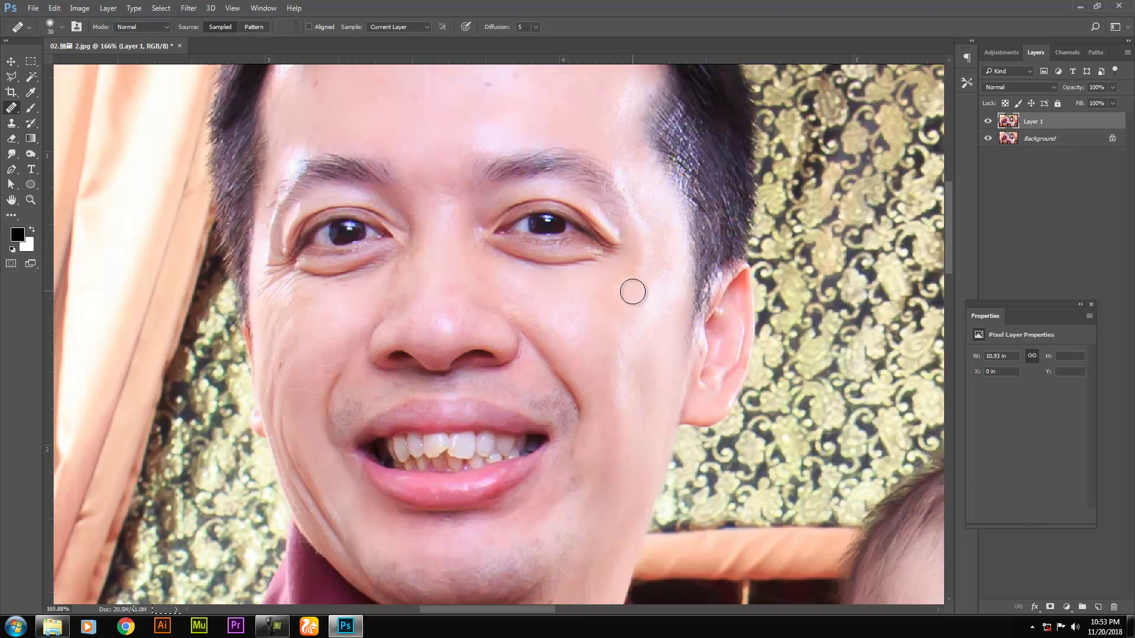
scroll(484, 260, up, 3)
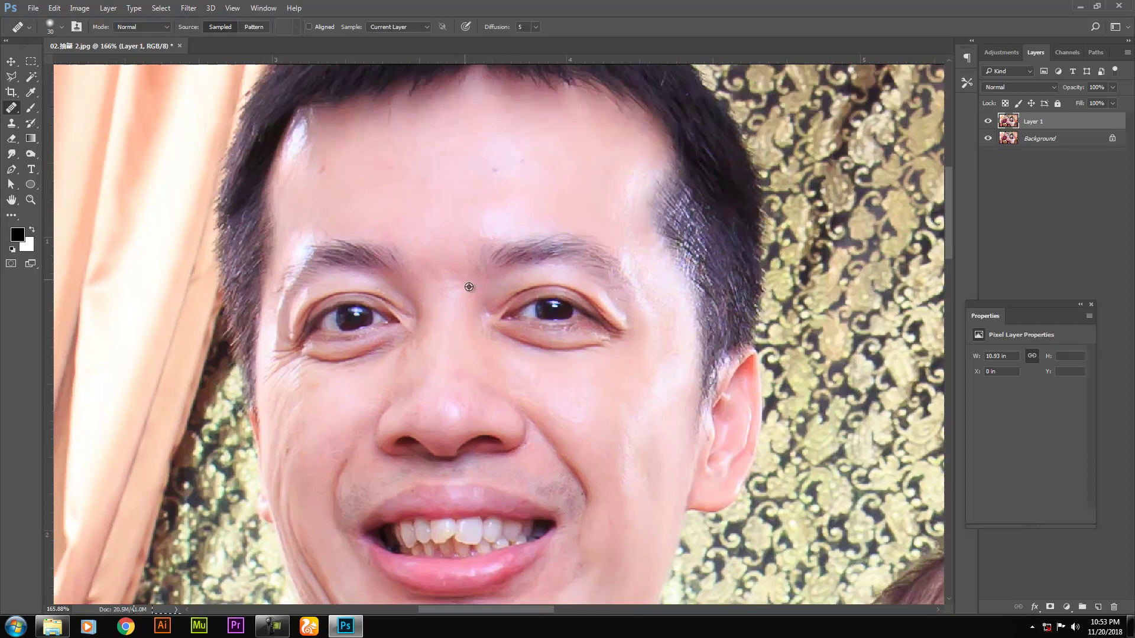
click(499, 177)
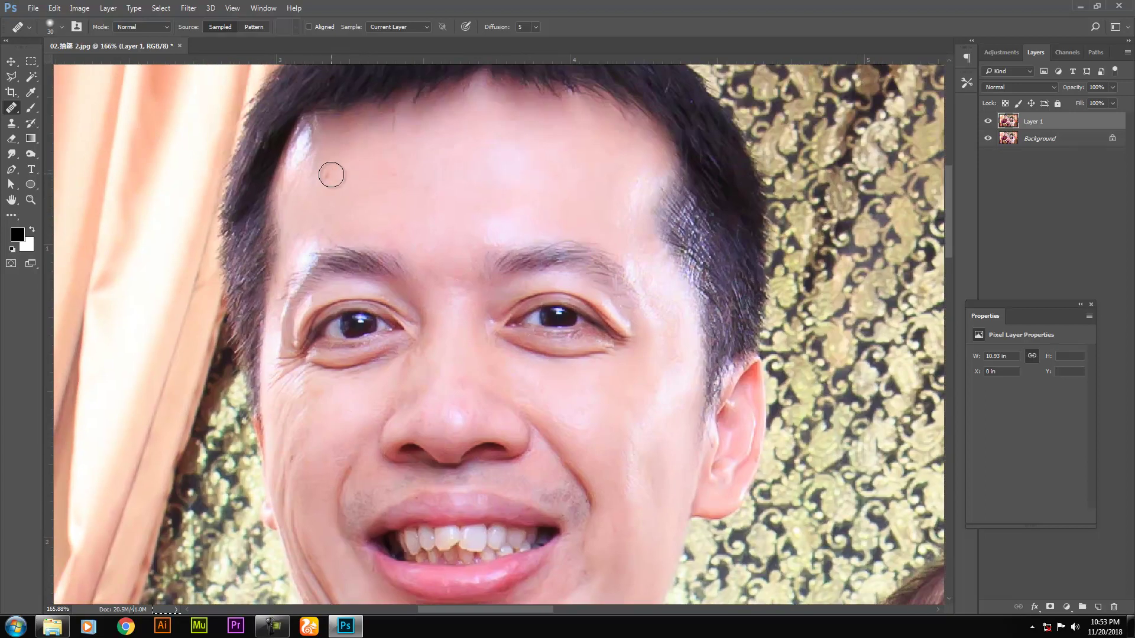
- Heal the wrinkles under the father's eye on the curtain side and on the cheek below it
mouse_move(313, 355)
mouse_down()
mouse_move(388, 313)
mouse_move(343, 318)
mouse_move(347, 339)
mouse_move(367, 346)
mouse_move(365, 377)
mouse_up()
alt+click(350, 361)
click(341, 334)
alt+click(393, 343)
alt+click(399, 362)
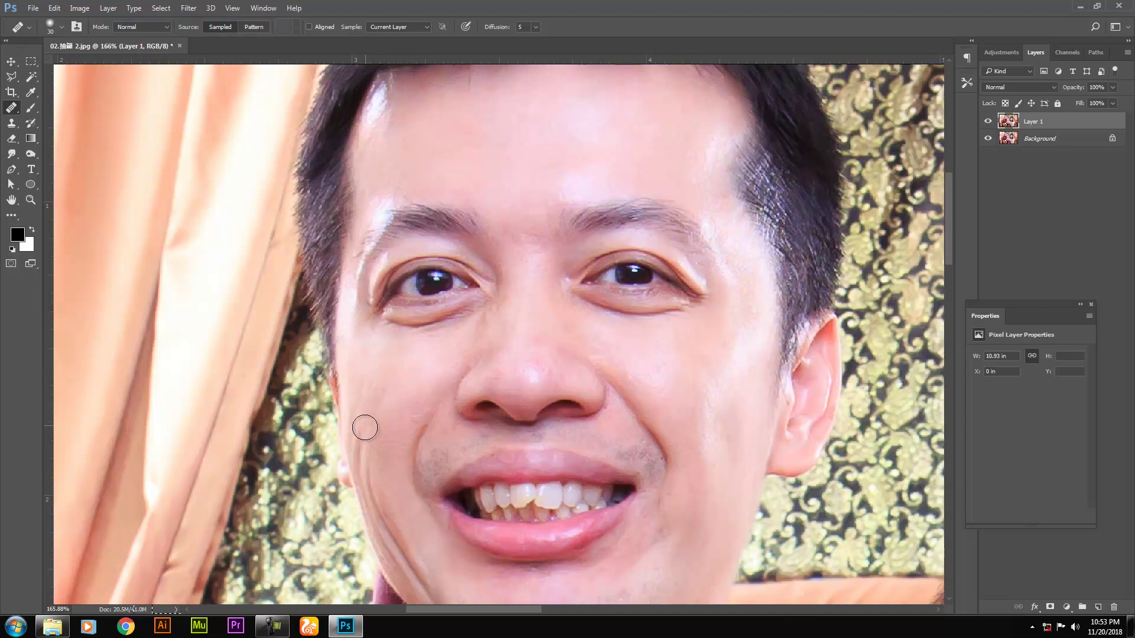
scroll(367, 424, down, 3)
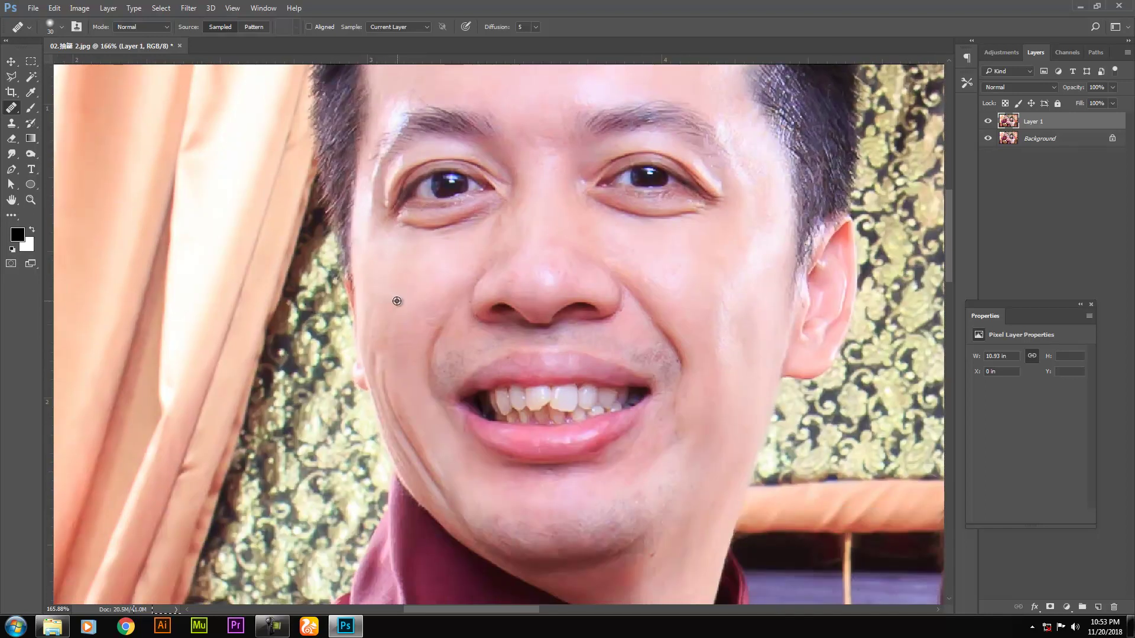
- Patch the deep smile creases on the father's curtain-side cheek and jaw using clean skin, and clear the selection
drag(547, 252, 549, 269)
drag(505, 225, 512, 198)
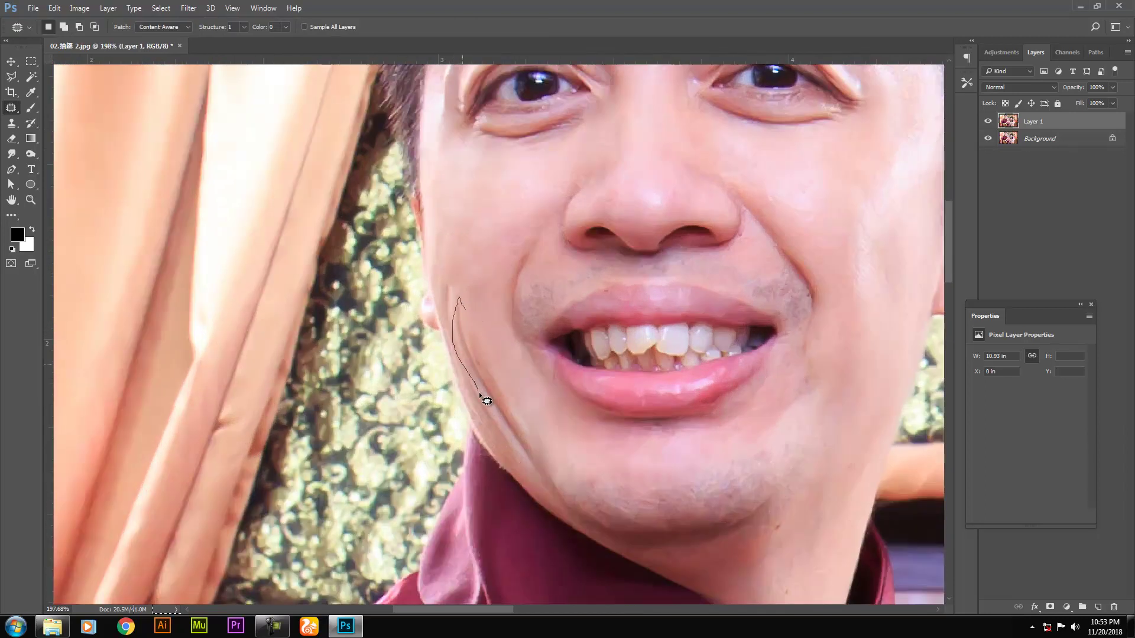
drag(513, 432, 465, 309)
mouse_move(489, 387)
mouse_down()
mouse_move(517, 402)
mouse_move(526, 391)
mouse_move(459, 282)
mouse_up()
key(ctrl+d)
key(ctrl+d)
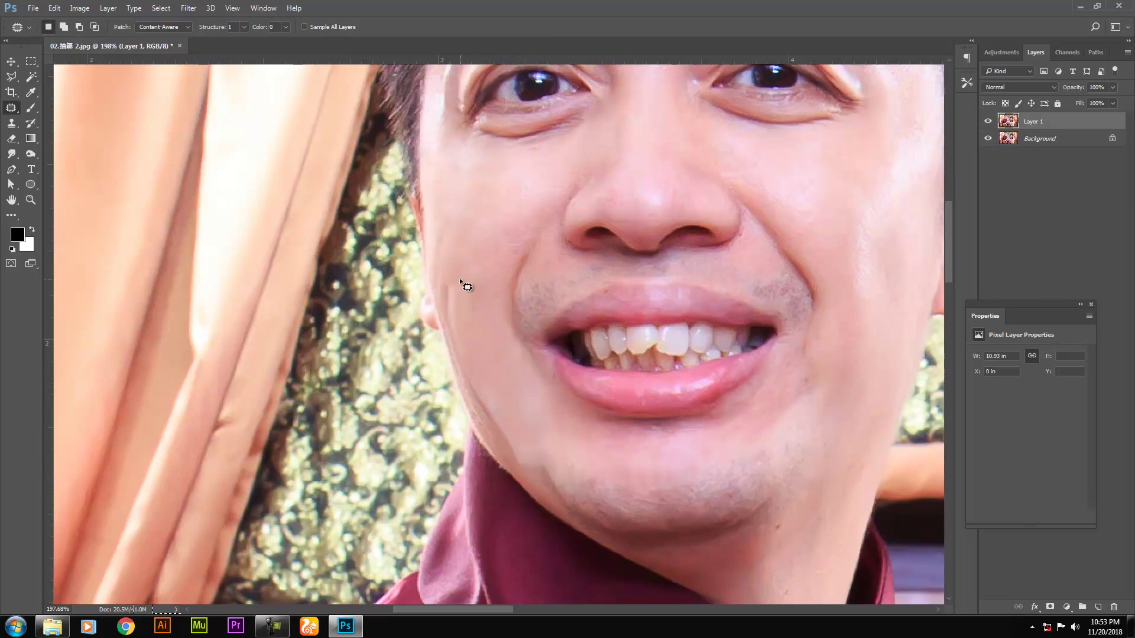
mouse_move(523, 468)
mouse_down()
mouse_move(518, 427)
mouse_move(539, 367)
mouse_up()
key(ctrl+d)
- Blend the patched skin on the father's cheek and jaw with the Clone Stamp at 35% opacity
key(s)
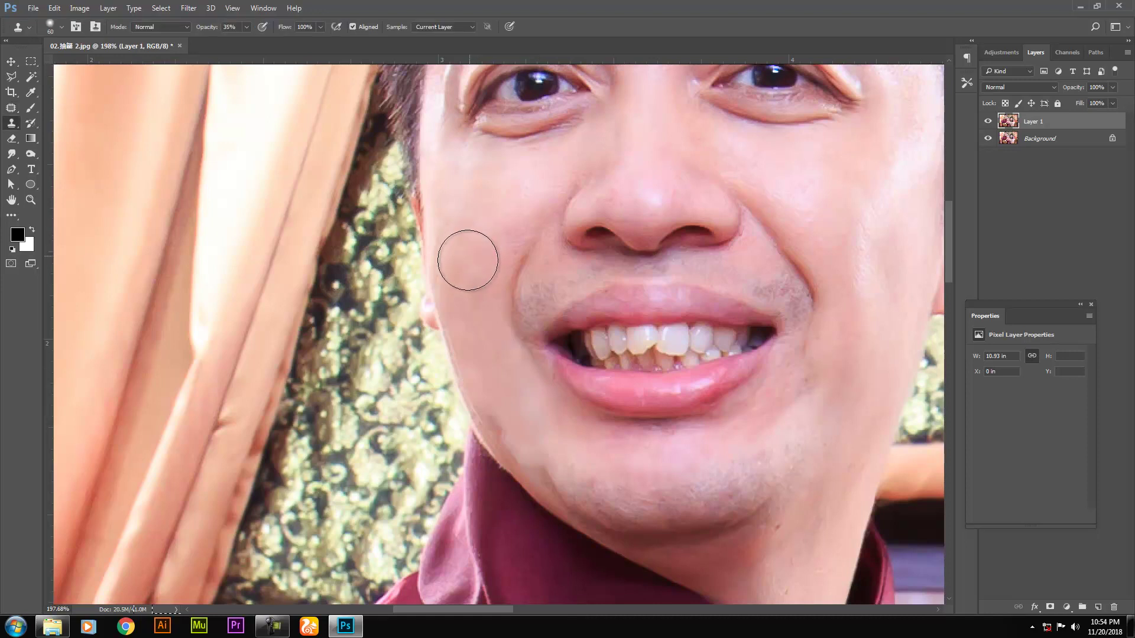
alt+click(466, 223)
mouse_move(461, 291)
mouse_down()
mouse_move(467, 213)
mouse_move(446, 228)
mouse_move(446, 208)
mouse_move(460, 239)
mouse_move(456, 273)
mouse_move(526, 238)
mouse_move(523, 220)
mouse_move(487, 236)
mouse_move(507, 209)
mouse_up()
click(447, 230)
alt+click(450, 207)
click(460, 249)
alt+click(495, 246)
click(526, 232)
alt+click(477, 244)
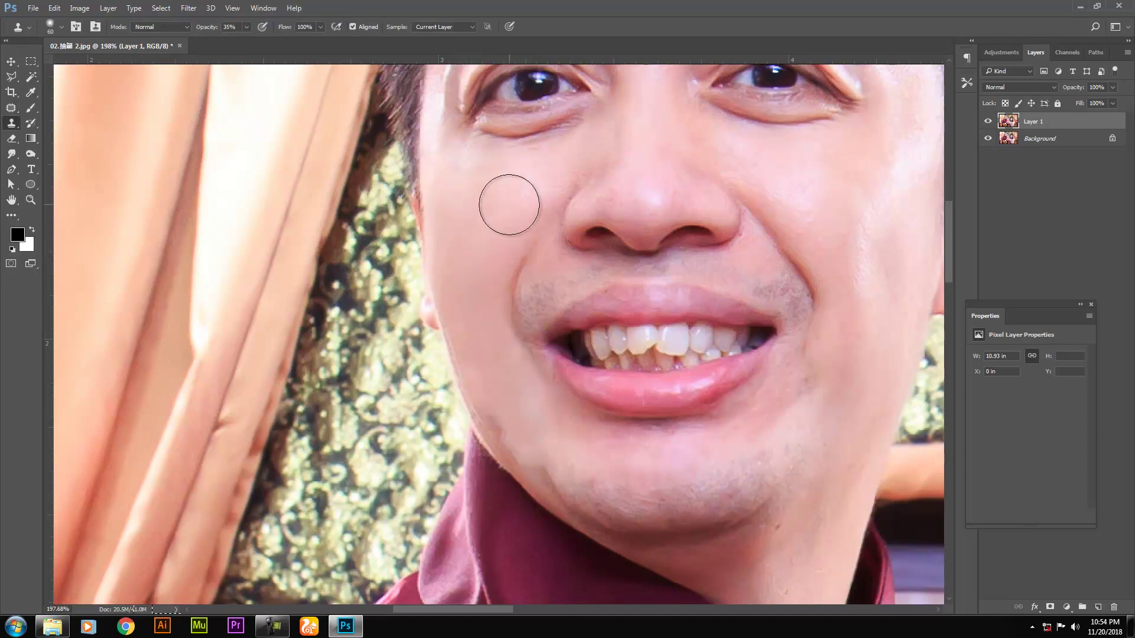
mouse_move(500, 406)
mouse_down()
mouse_move(543, 465)
mouse_move(587, 487)
mouse_move(522, 443)
mouse_up()
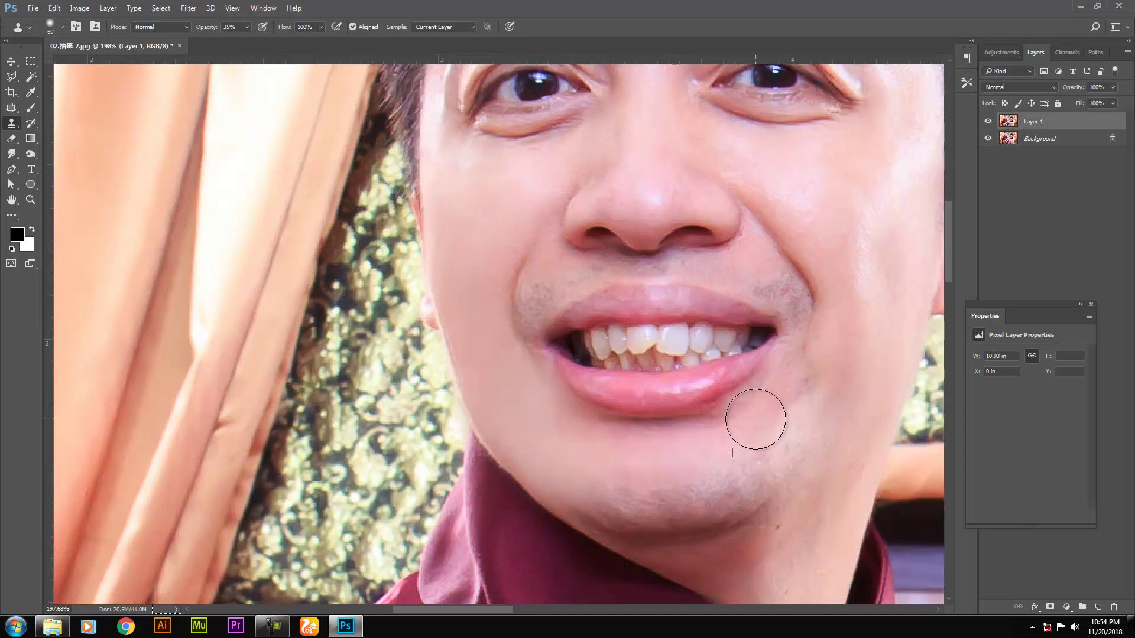
- Soften the skin under the father's eyes with the Clone Stamp
scroll(615, 237, down, 3)
scroll(615, 237, down, 2)
scroll(686, 278, up, 2)
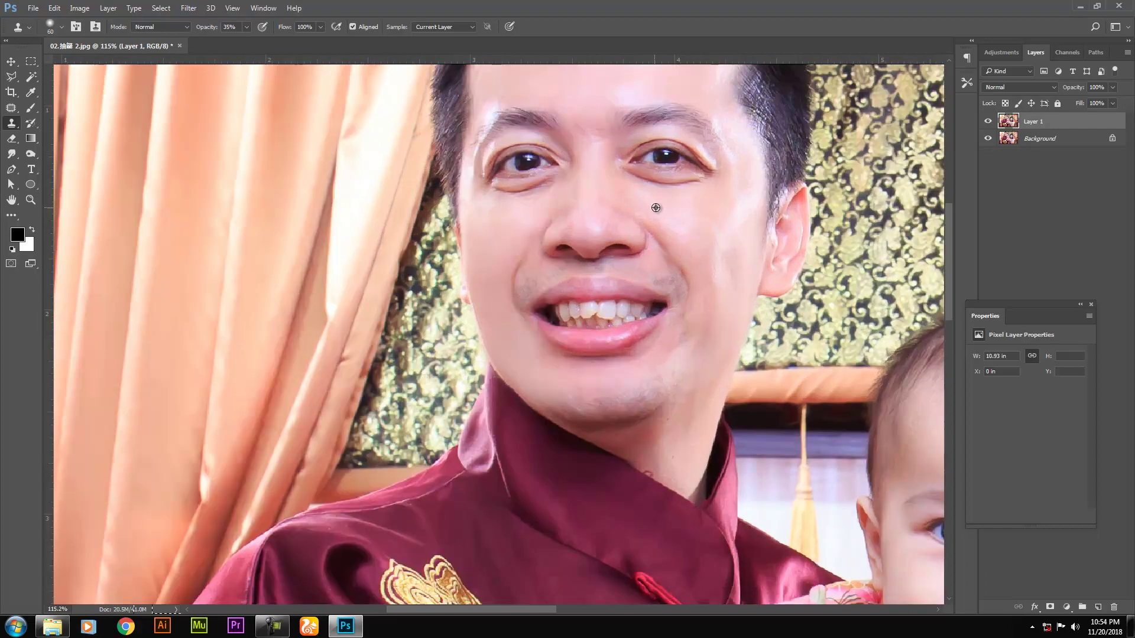
drag(548, 203, 496, 195)
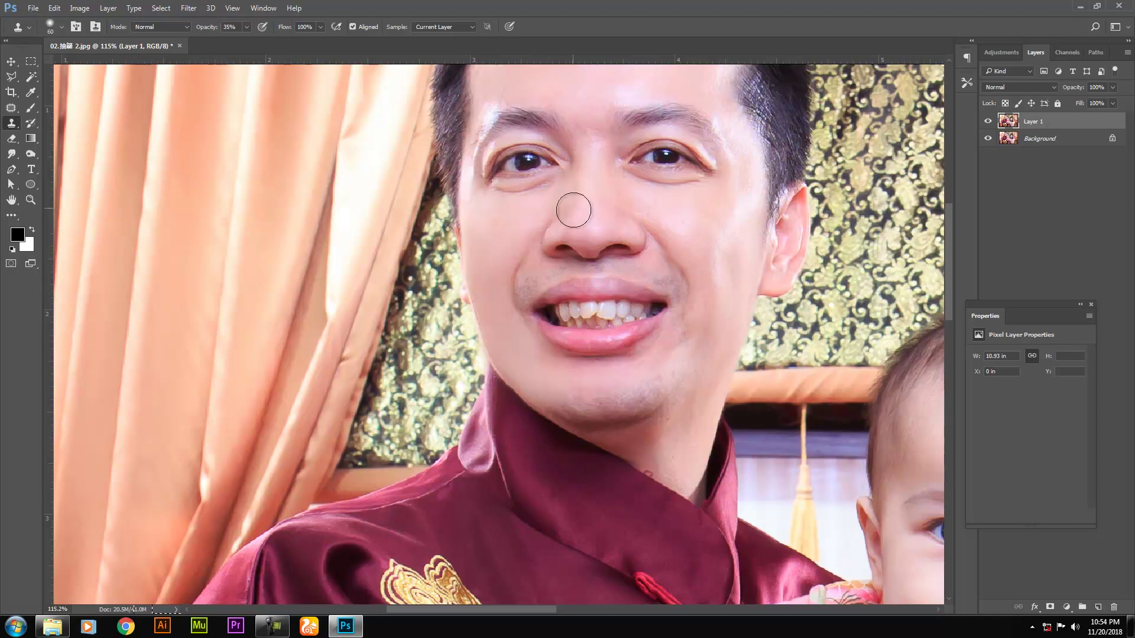
- Lighten the skin under both of the mother's eyes with the Clone Stamp, sampling from her cheeks
scroll(585, 168, down, 8)
drag(648, 212, 287, 271)
scroll(237, 308, up, 3)
scroll(532, 303, up, 2)
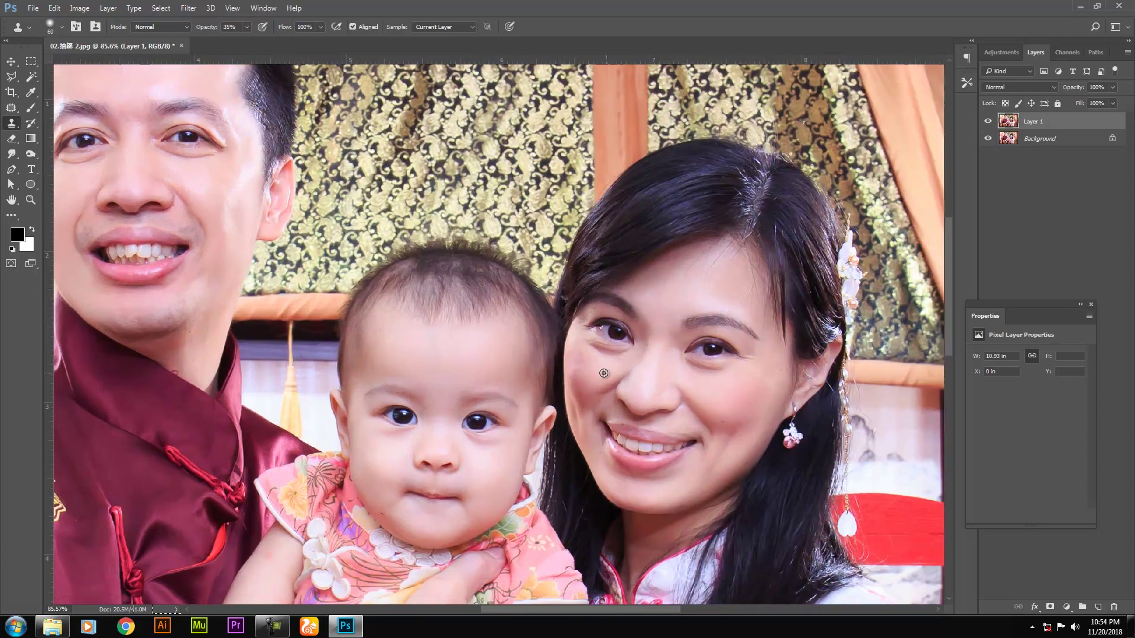
alt+click(625, 365)
mouse_move(600, 351)
mouse_down()
mouse_move(572, 358)
mouse_move(586, 393)
mouse_up()
alt+click(595, 352)
alt+click(710, 377)
mouse_move(710, 369)
mouse_down()
mouse_move(746, 367)
mouse_move(711, 367)
mouse_up()
- Even out the mother's facial skin with the Clone Stamp at brush size 90
mouse_move(806, 383)
mouse_down()
mouse_move(767, 367)
mouse_move(737, 241)
mouse_up()
key(bracketright)
key(bracketright)
key(bracketright)
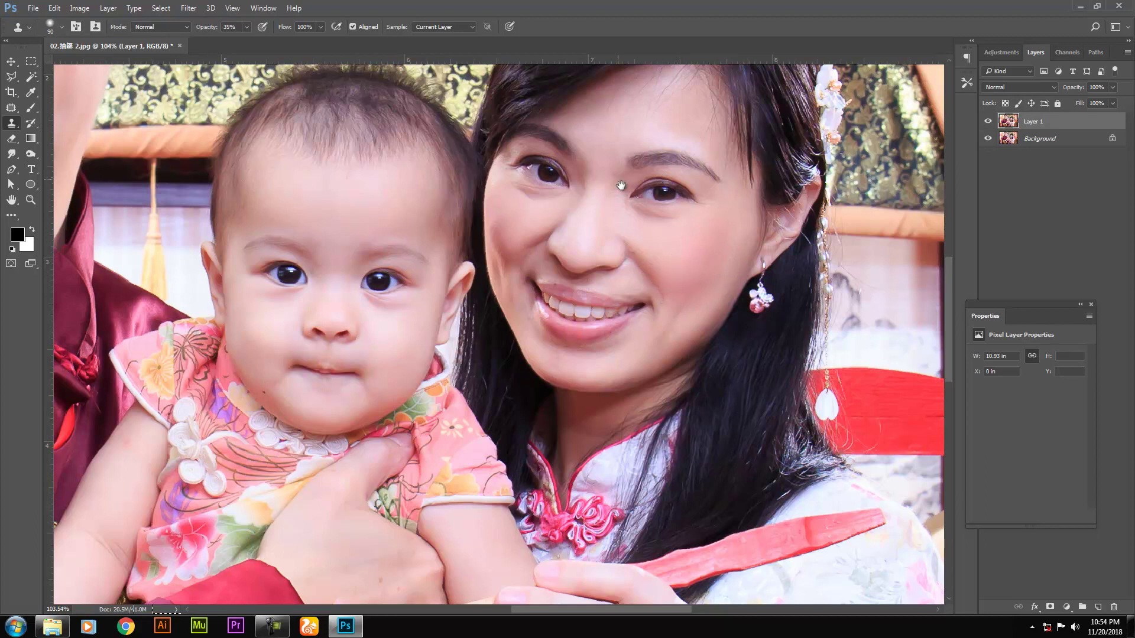
scroll(647, 241, up, 3)
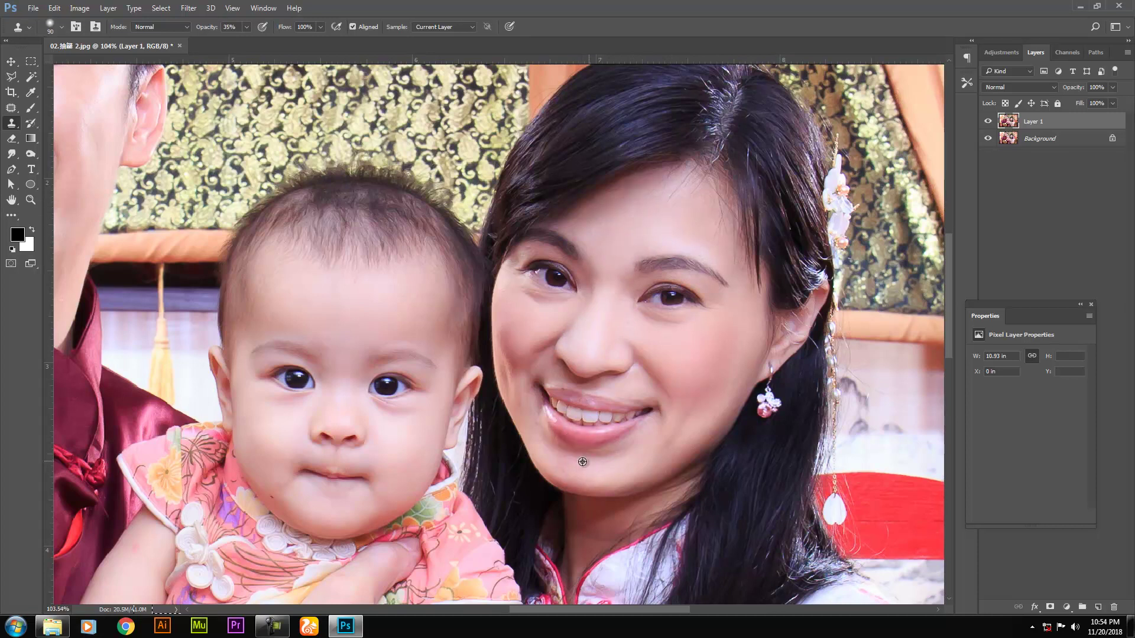
- Smooth the mother's cheek beside the nose with the Clone Stamp at brush size 50, and merge the retouched layer into the Background
key(bracketleft)
key(bracketleft)
key(bracketleft)
key(bracketleft)
scroll(576, 510, down, 3)
scroll(576, 509, up, 5)
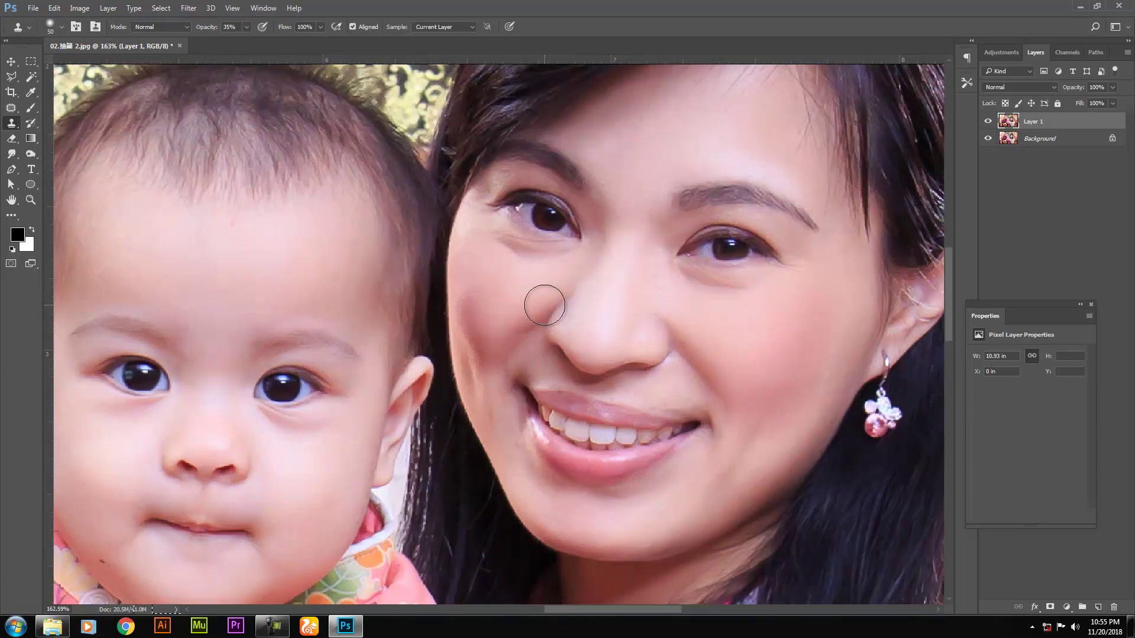
alt+click(489, 280)
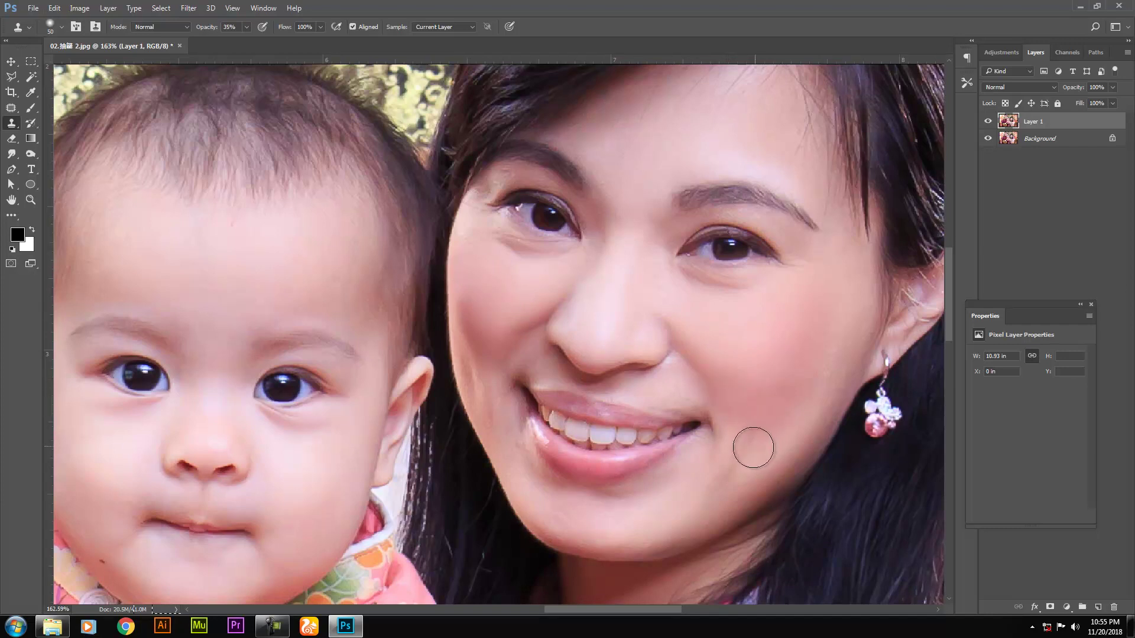
drag(543, 327, 493, 287)
key(ctrl+e)
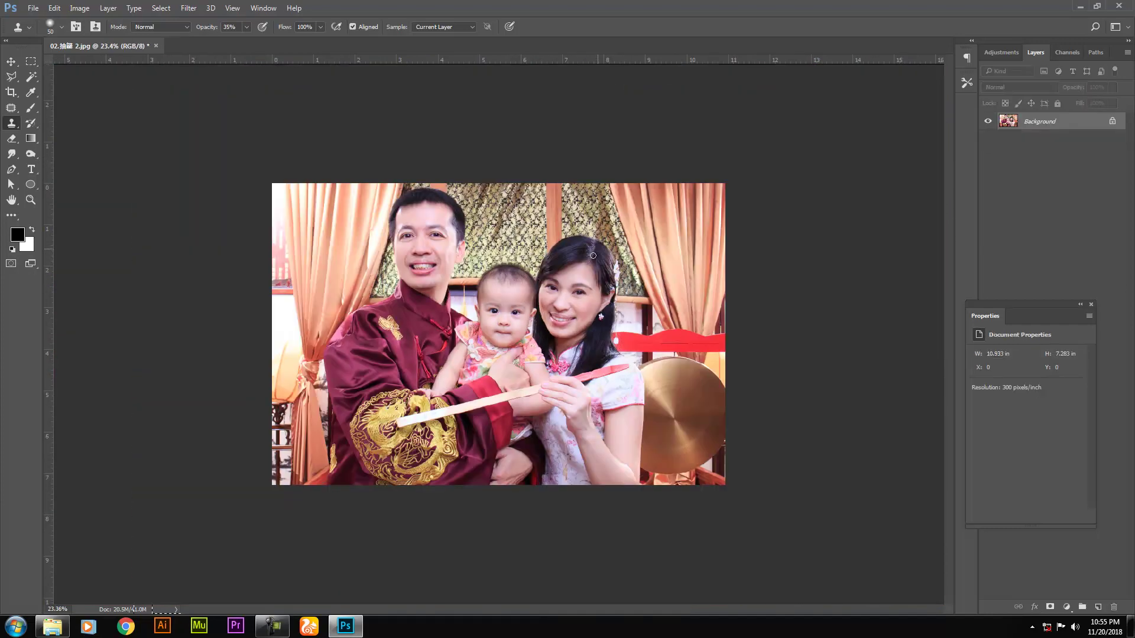
key(v)
click(156, 46)
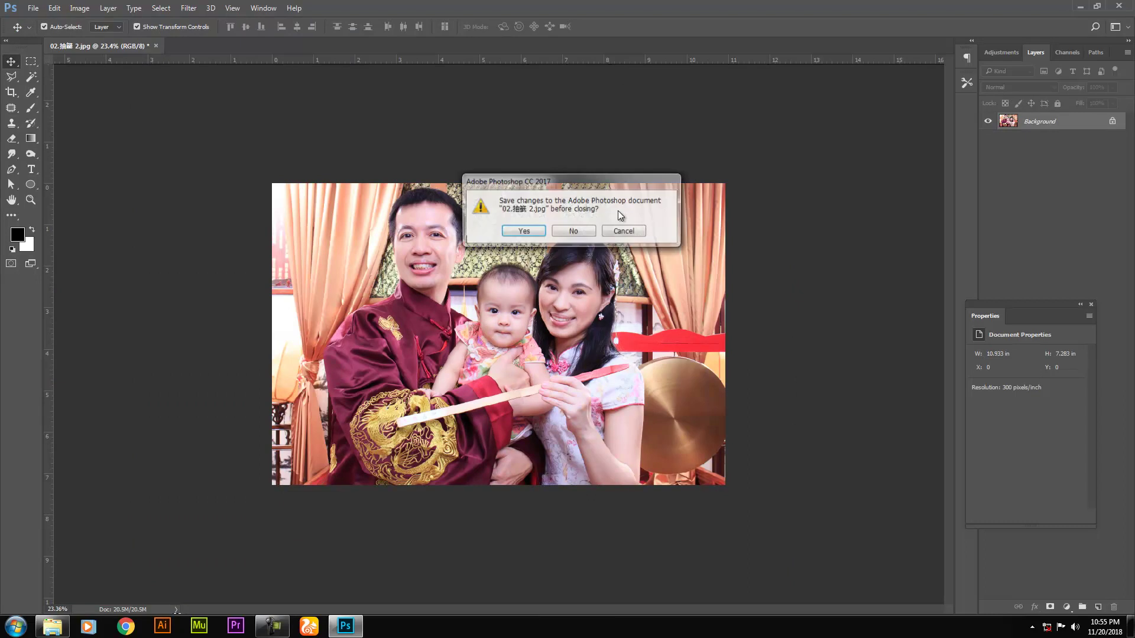
click(616, 232)
- Touch up the father's neck above the collar with the Clone Stamp
scroll(360, 251, up, 16)
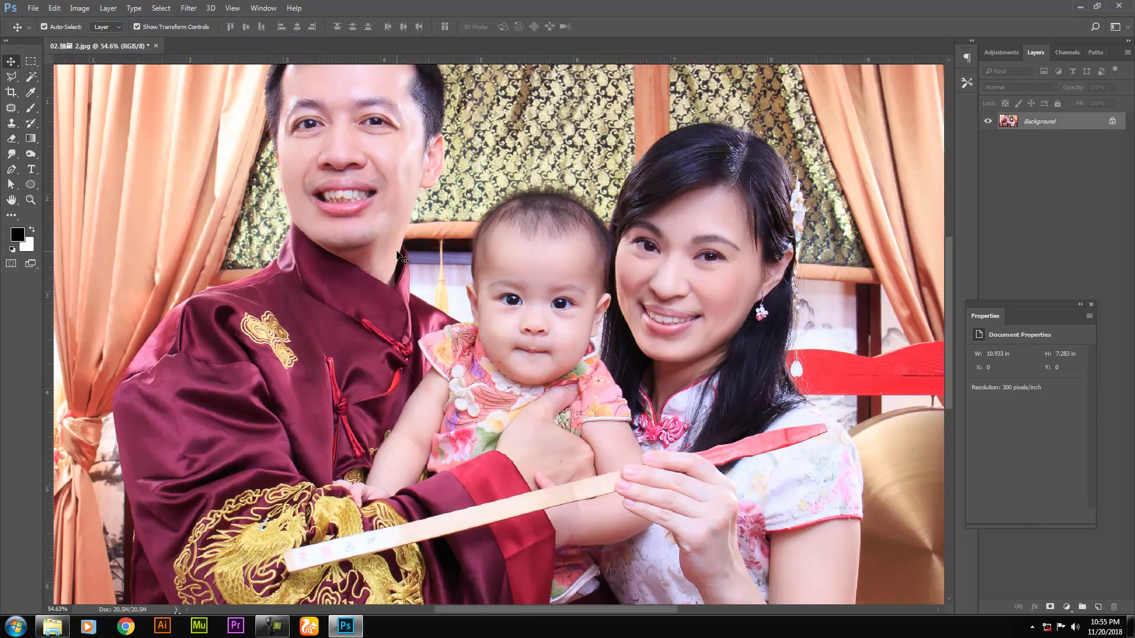
key(s)
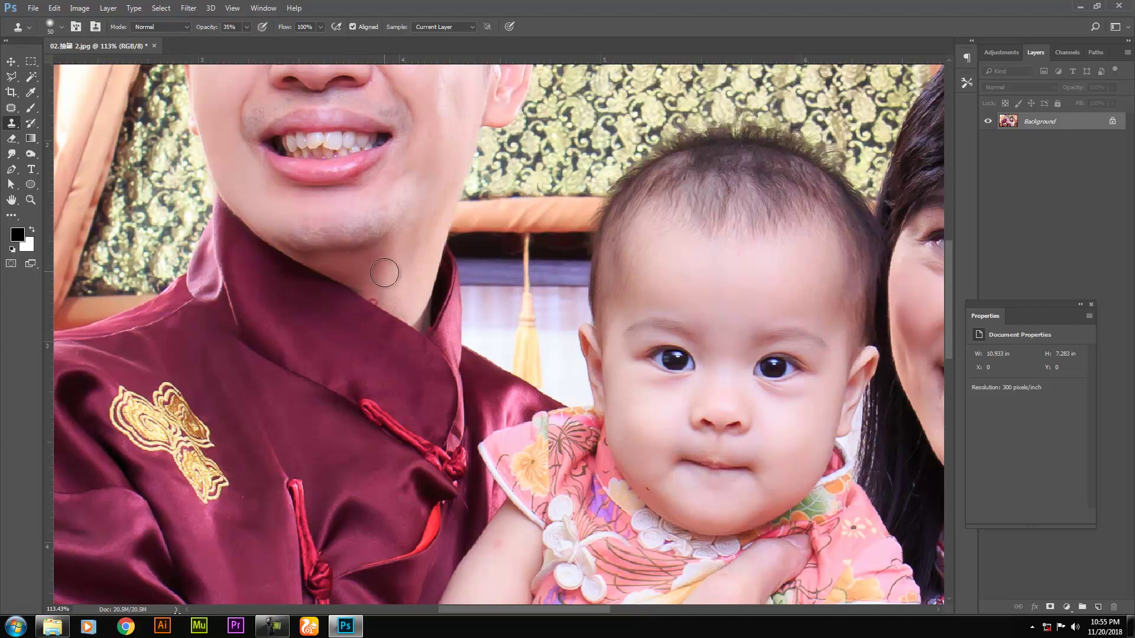
scroll(346, 274, down, 3)
- Close the gong photo, saving its changes as a JPEG at quality 12 (Maximum), Baseline ("Standard")
key(v)
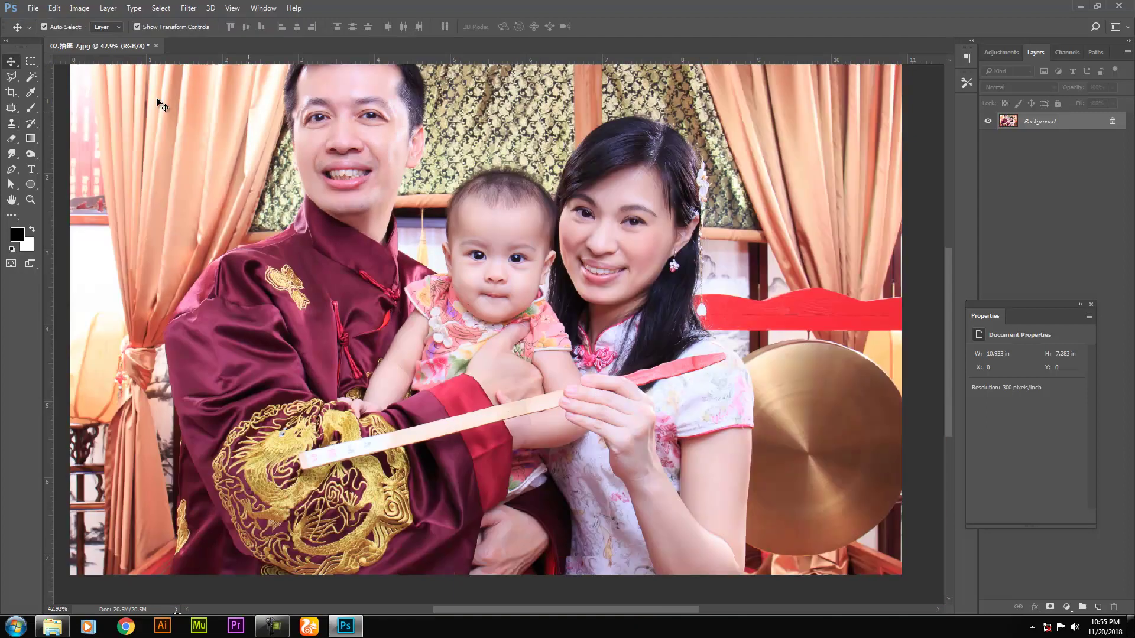
click(155, 45)
click(529, 230)
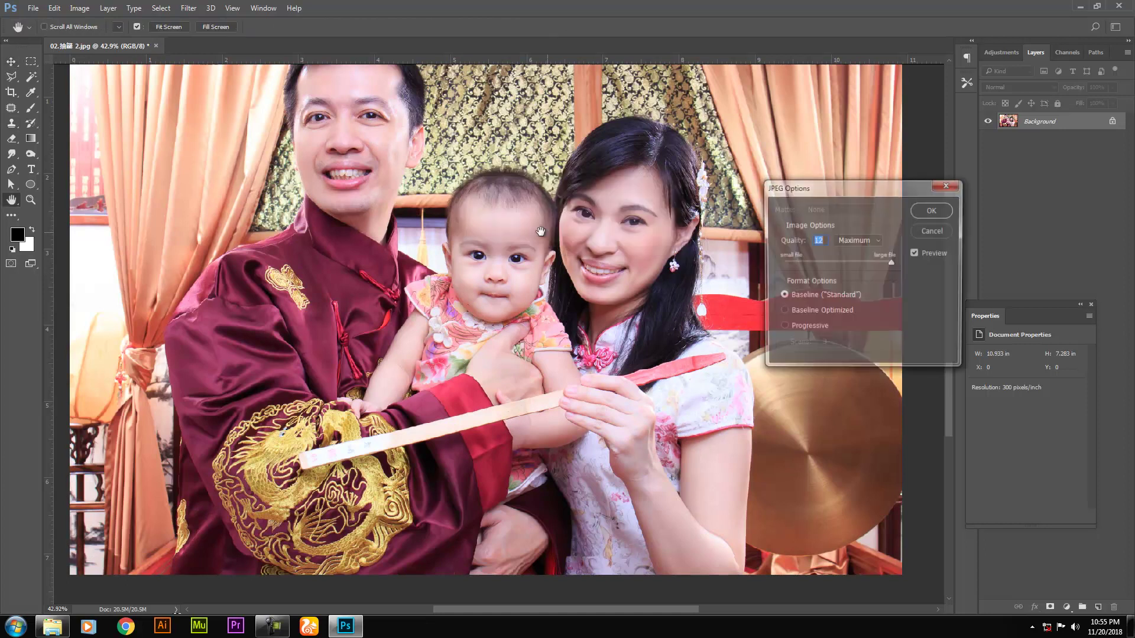